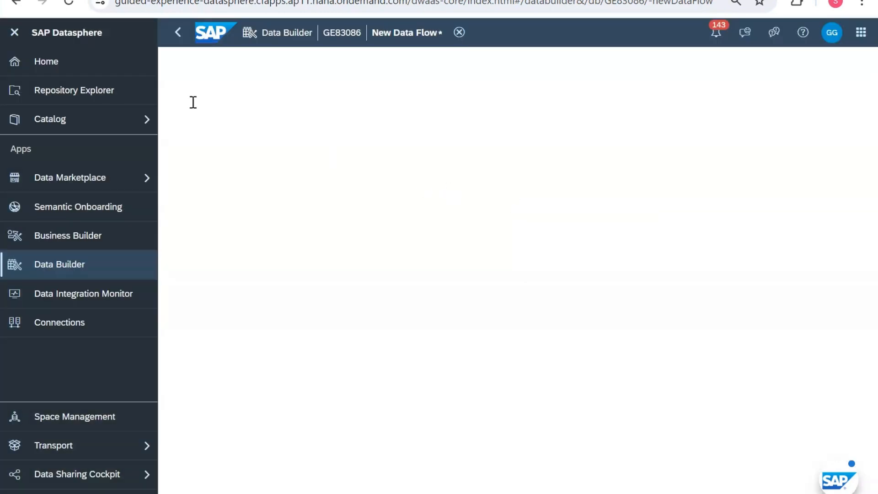
Step: Look through the repository objects and the source connections available for the new data flow
left_click(14, 34)
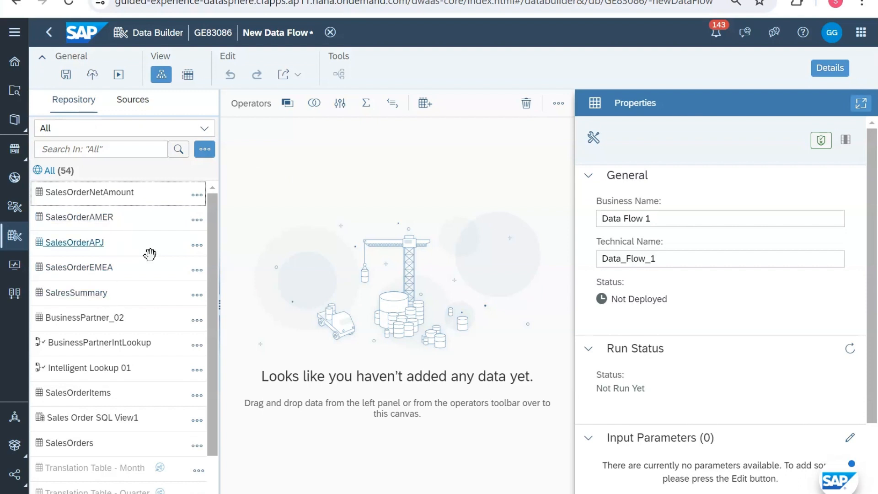
scroll(166, 322, "down", 2)
scroll(166, 322, "up", 2)
left_click(131, 107)
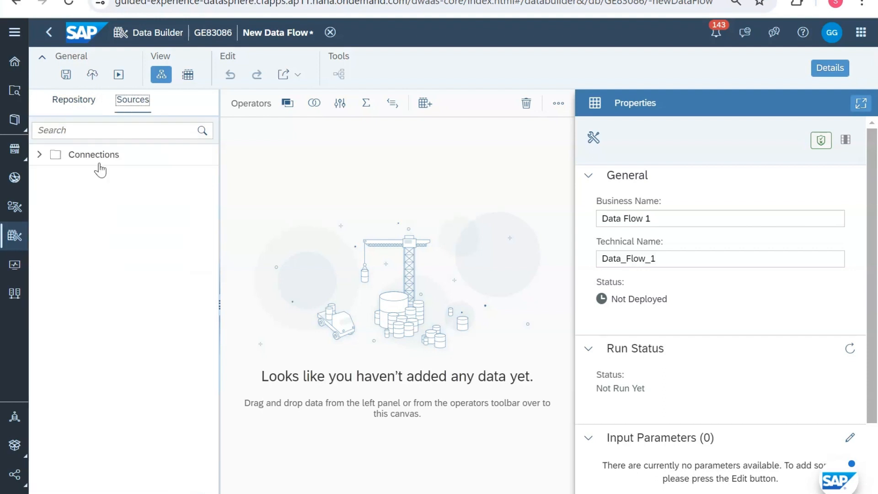
left_click(40, 155)
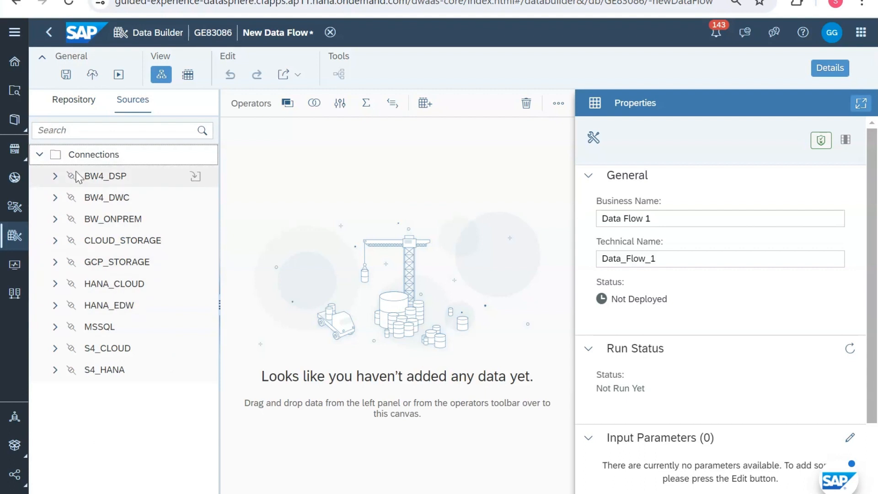
left_click(40, 155)
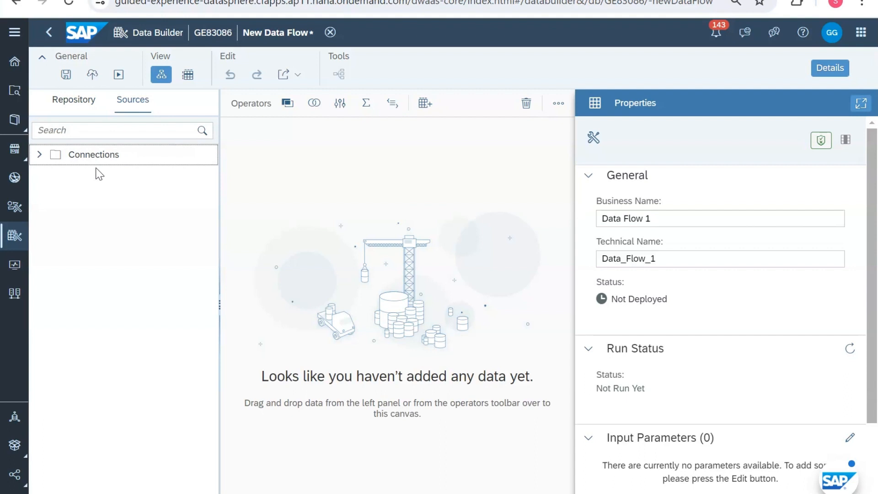
left_click(86, 105)
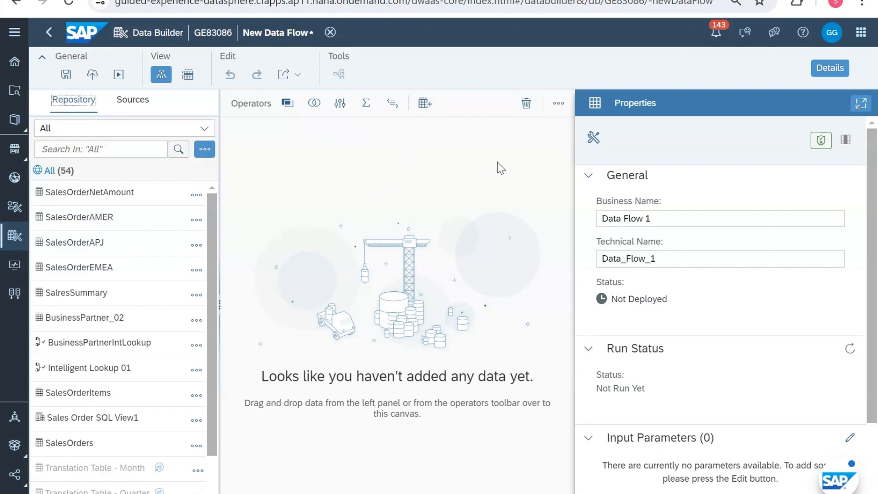
left_click(558, 103)
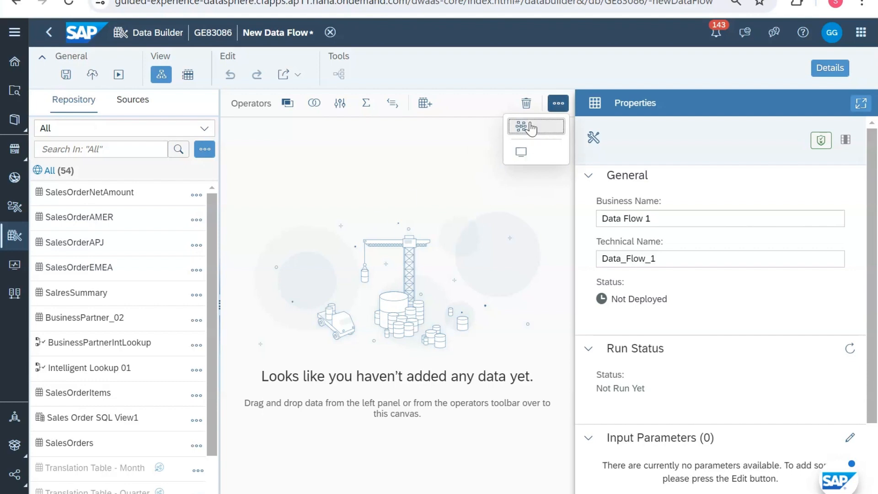
left_click(452, 182)
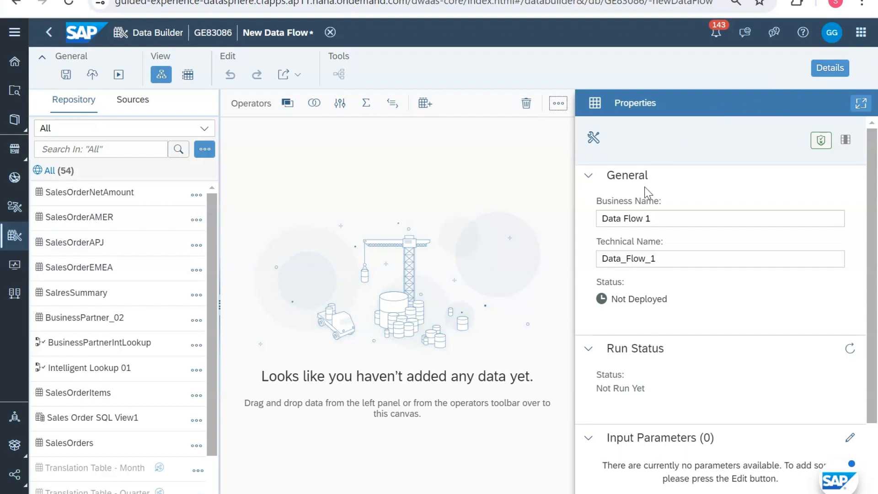
Step: Set the data flow's business name to OrderDetailSummaryDF, check its remaining properties and hide the details
left_click(654, 221)
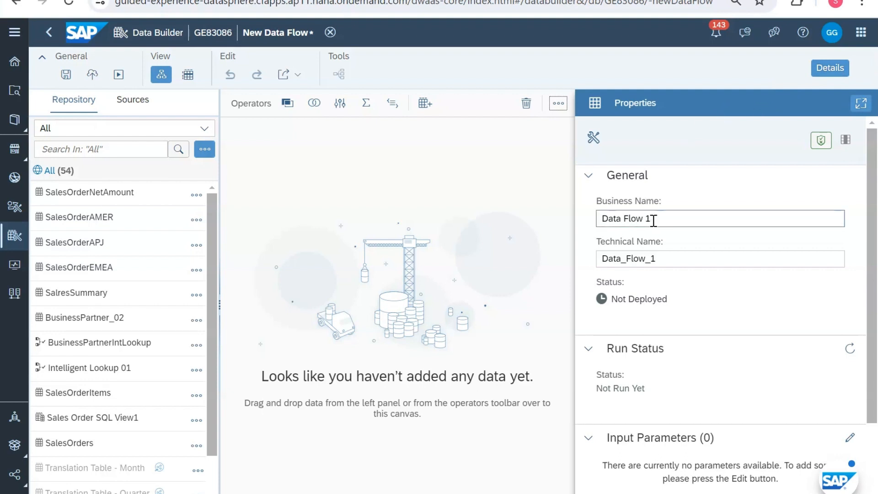
left_click_drag(654, 221, 583, 227)
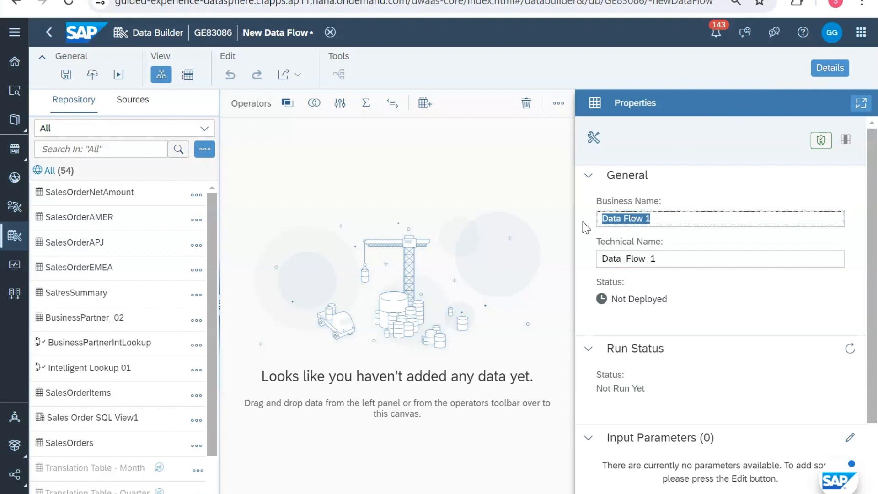
type("OrderDetails")
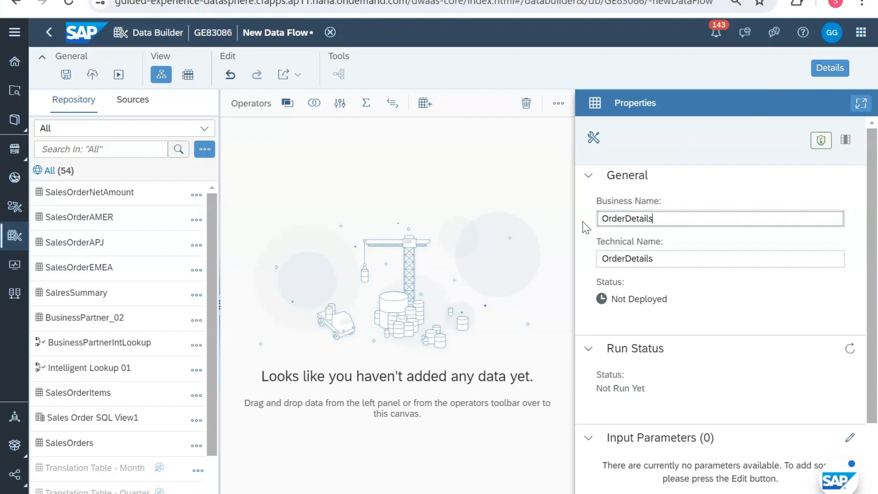
type("Su")
key("BackSpace")
key("BackSpace")
key("BackSpace")
key("BackSpace")
type("lSummary")
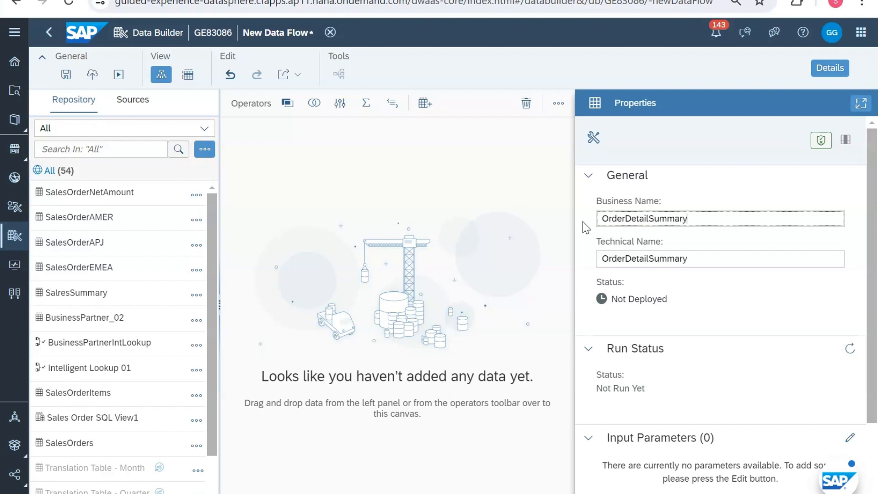
type("DF")
scroll(741, 333, "down", 2)
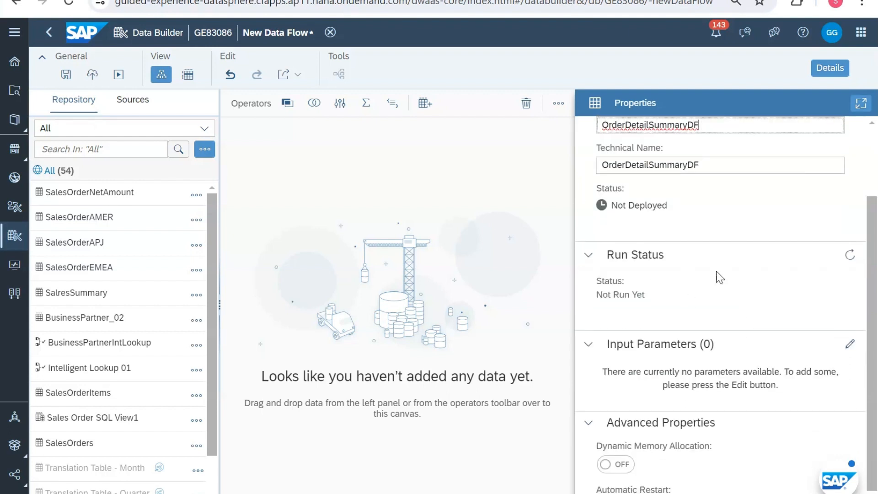
scroll(722, 275, "down", 1)
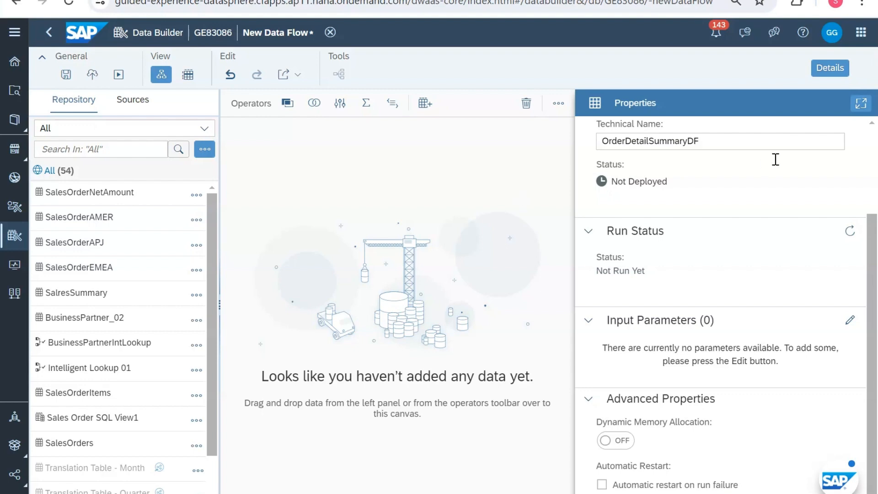
left_click(819, 70)
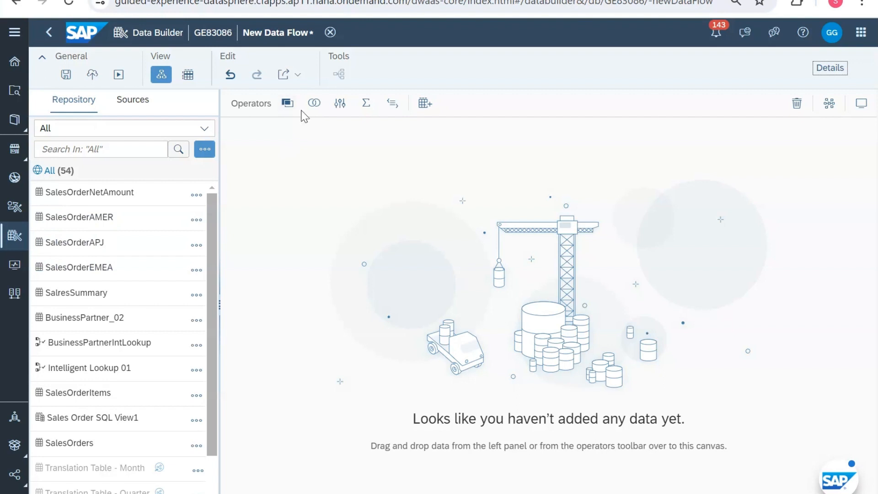
Step: Add the SalesOrderAMER and SalesOrderAPJ tables to the canvas as sources, placing APJ below AMER
left_click(101, 221)
left_click_drag(143, 222, 300, 217)
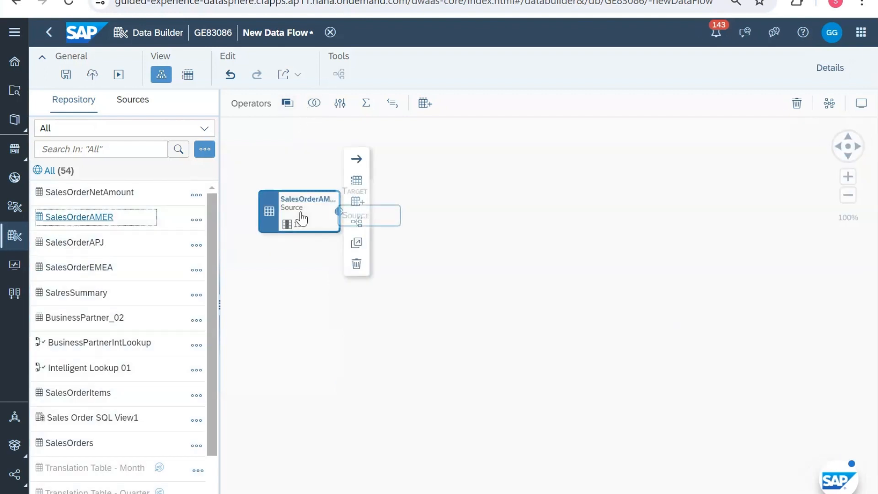
left_click(359, 215)
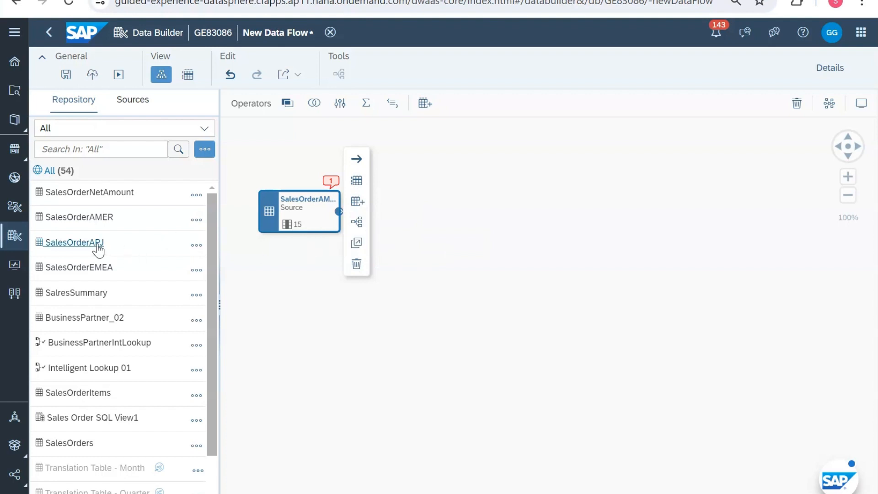
left_click_drag(83, 245, 299, 292)
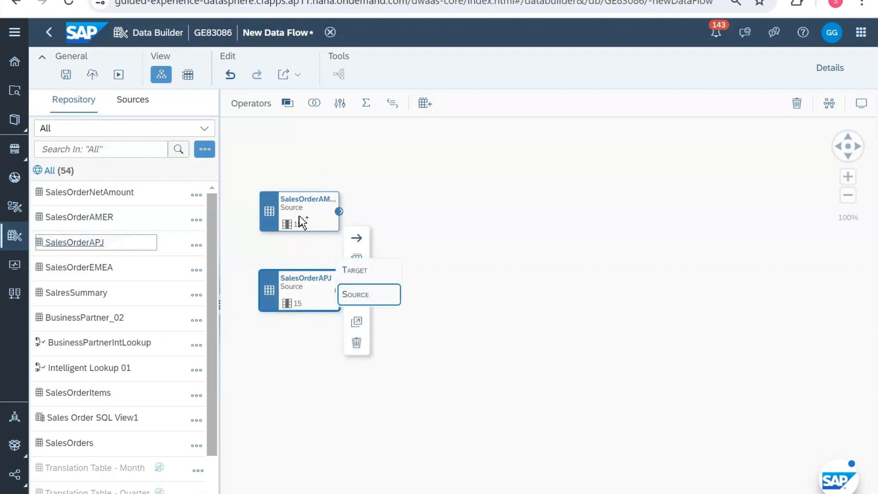
left_click(364, 295)
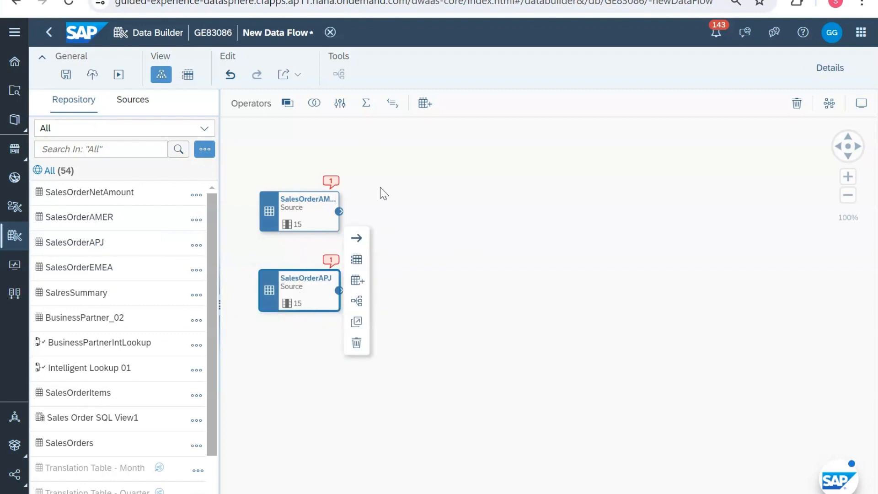
Step: Add a Union operator beside the two source tables and connect SalesOrderAMER and SalesOrderAPJ to it
left_click_drag(320, 109, 430, 250)
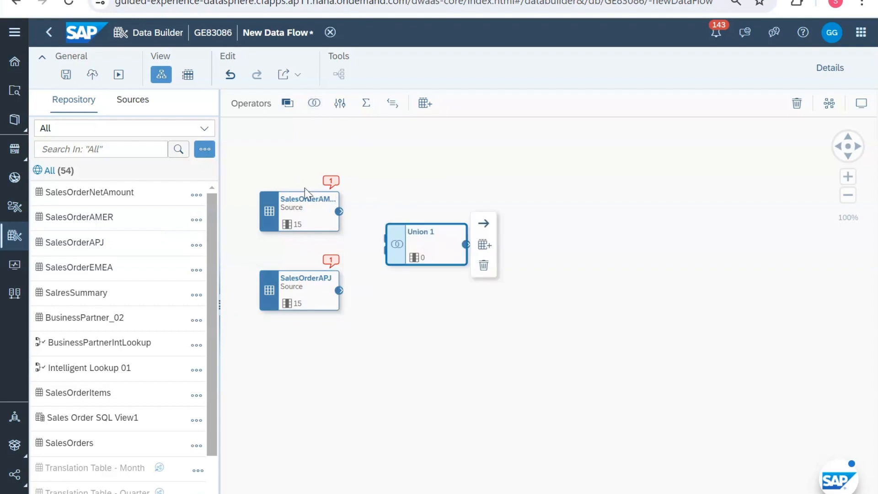
left_click(319, 209)
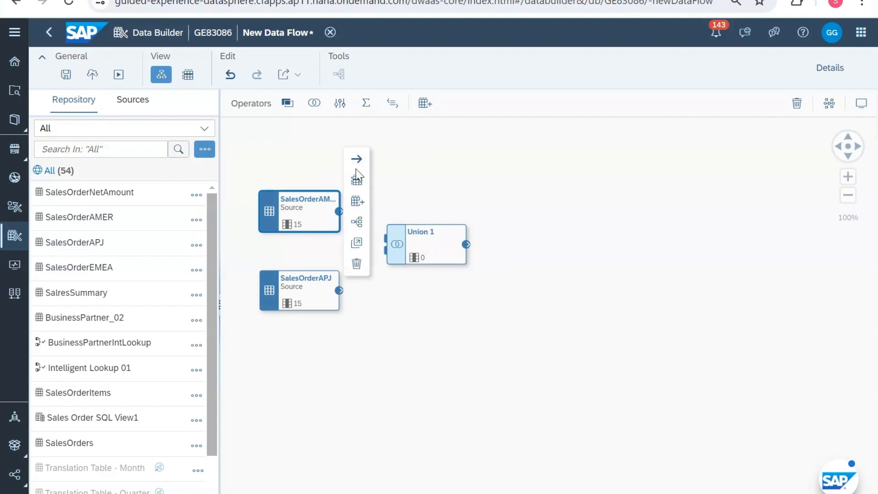
left_click_drag(357, 160, 400, 245)
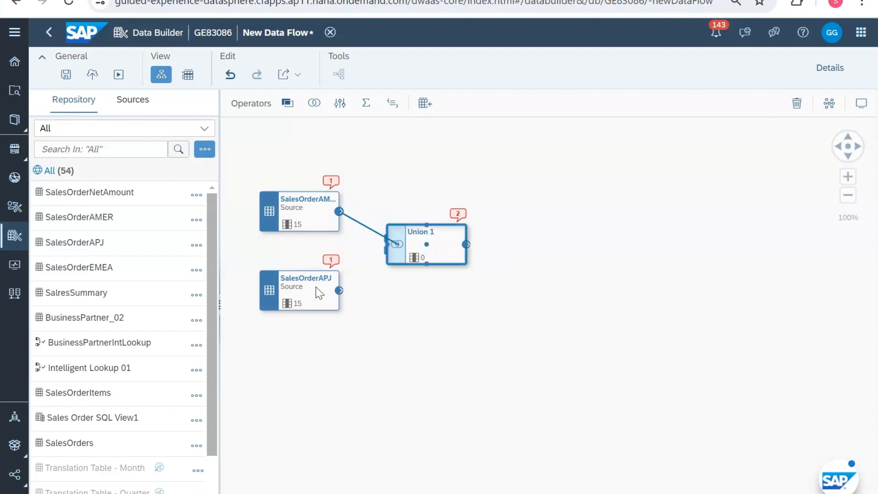
left_click(312, 295)
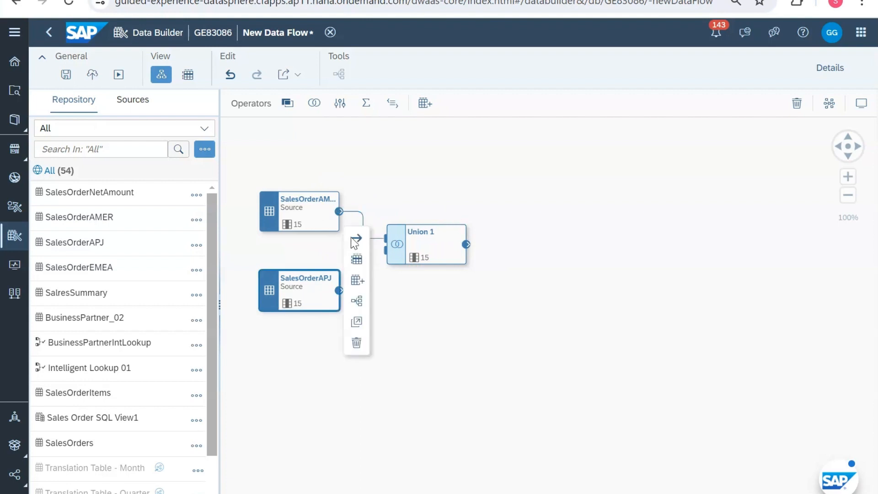
left_click_drag(360, 247, 402, 251)
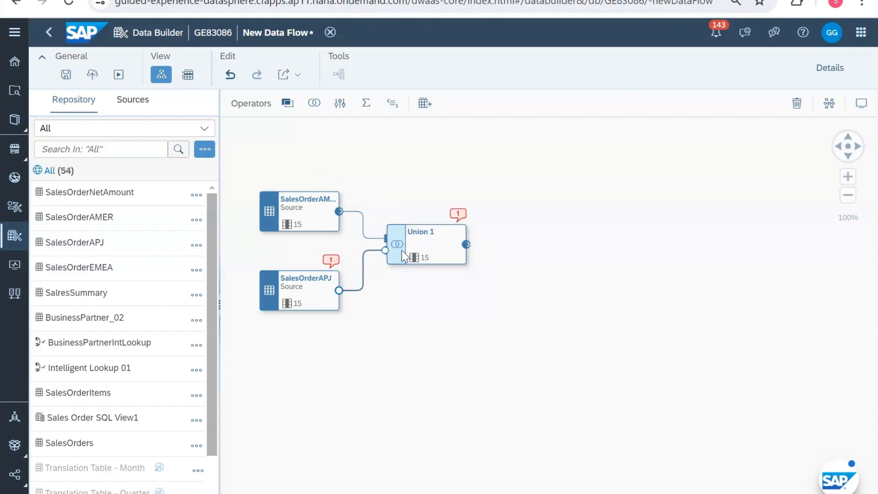
Step: Examine the Union operator's Union All setting, column mappings and output columns in its details, and hide the details
left_click(429, 237)
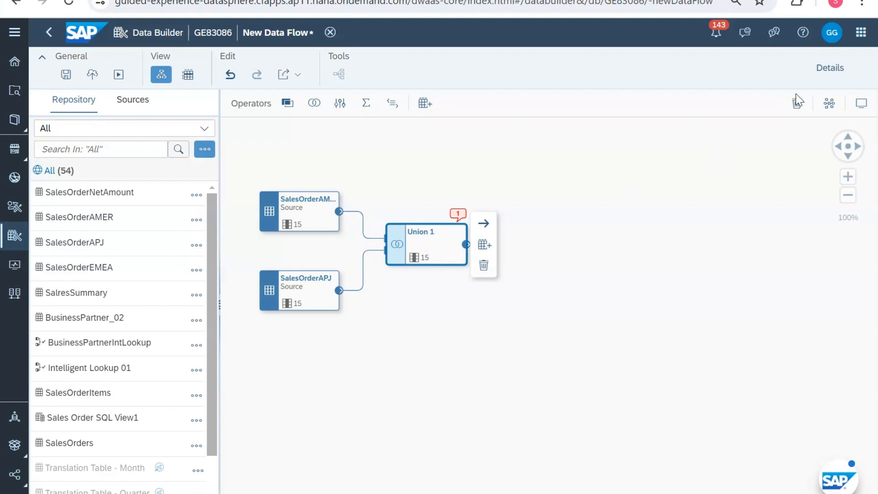
left_click(833, 68)
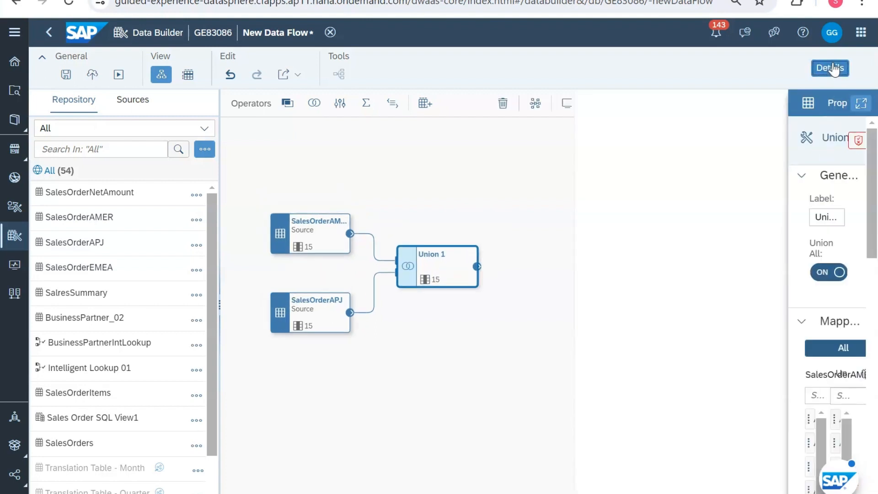
left_click(659, 217)
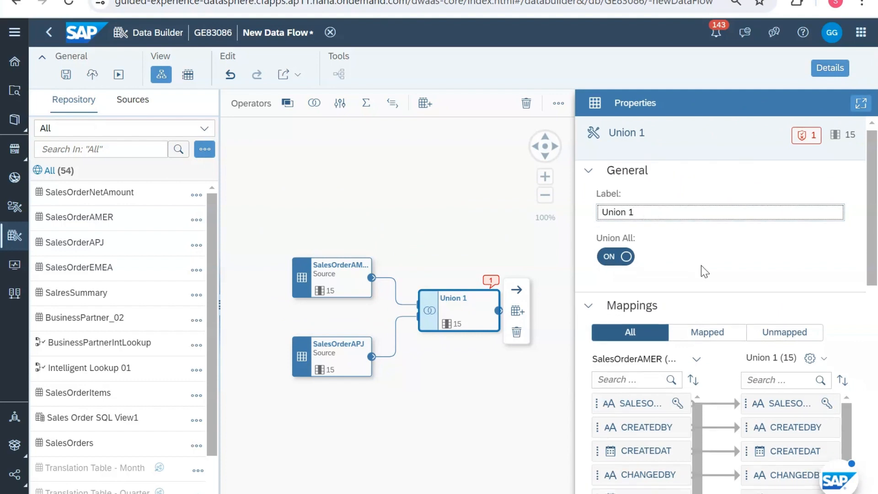
scroll(702, 265, "down", 5)
scroll(794, 373, "down", 3)
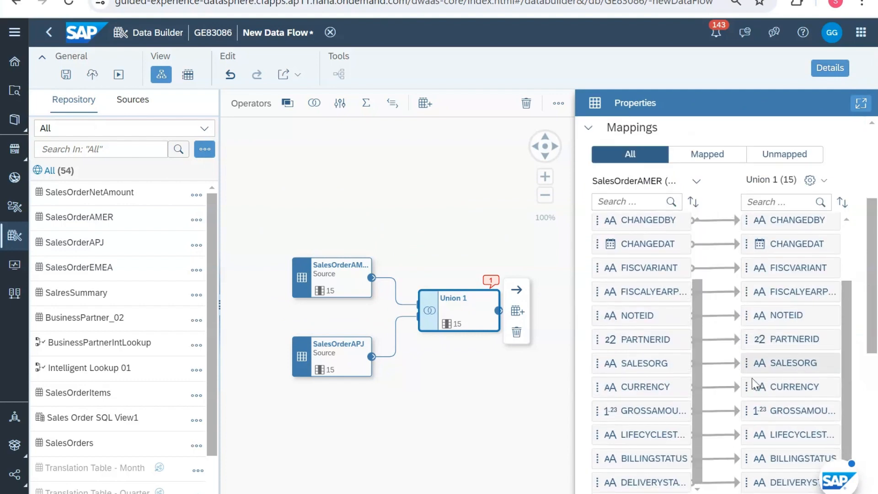
scroll(757, 419, "down", 1)
scroll(757, 418, "down", 3)
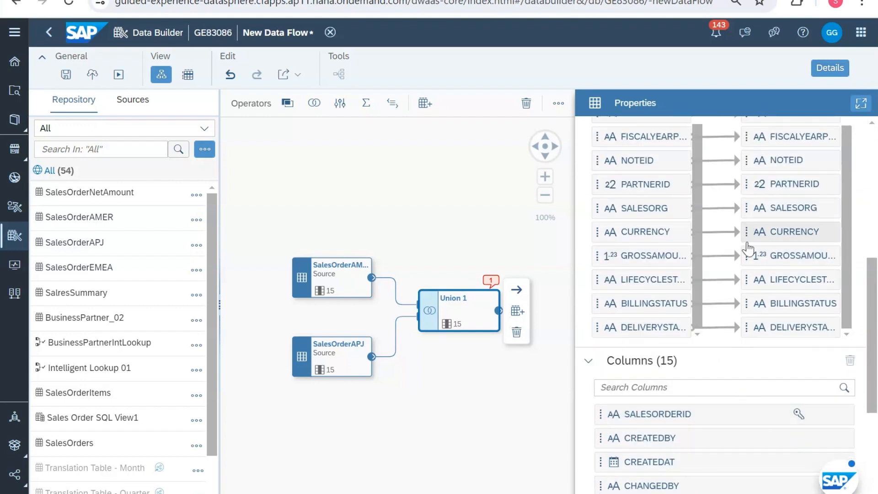
scroll(755, 356, "down", 2)
scroll(755, 355, "up", 3)
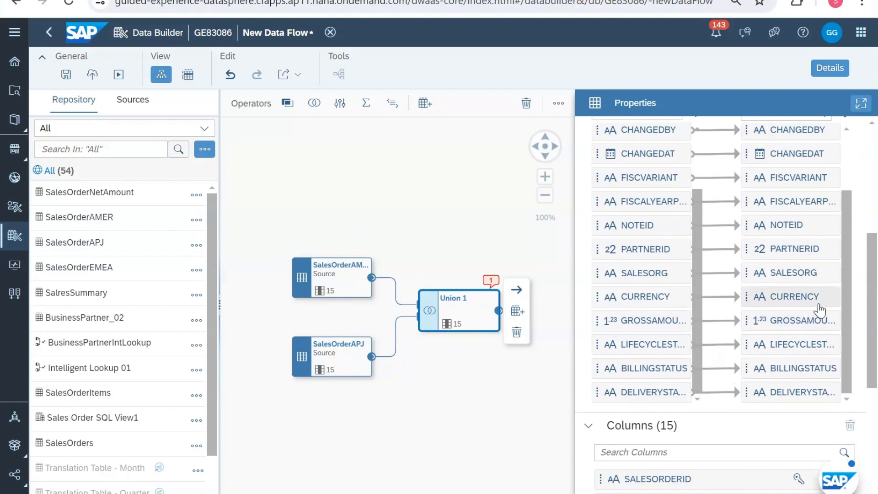
scroll(820, 309, "down", 3)
scroll(821, 311, "up", 3)
scroll(820, 311, "down", 1)
scroll(821, 311, "up", 5)
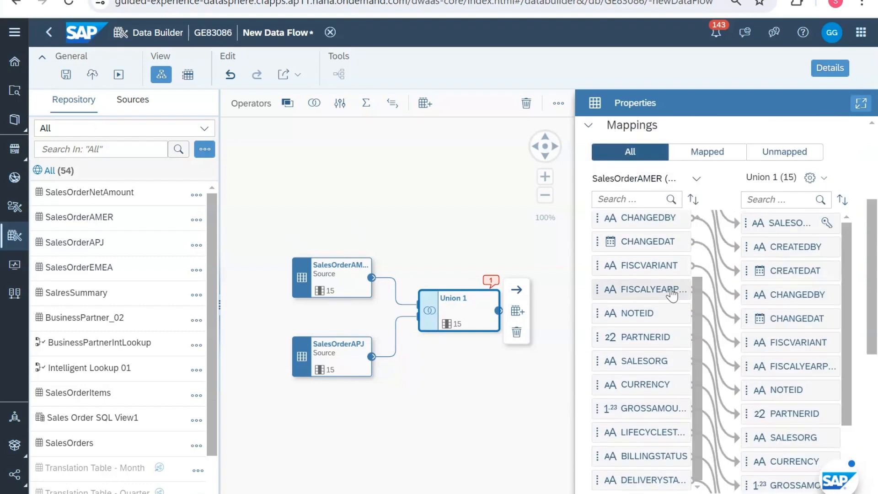
scroll(671, 295, "up", 2)
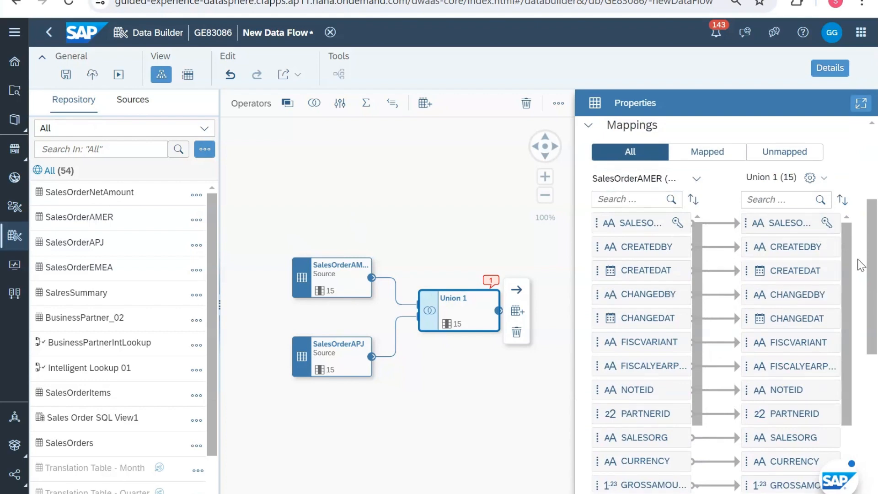
scroll(862, 245, "up", 3)
scroll(858, 265, "down", 4)
scroll(863, 265, "down", 4)
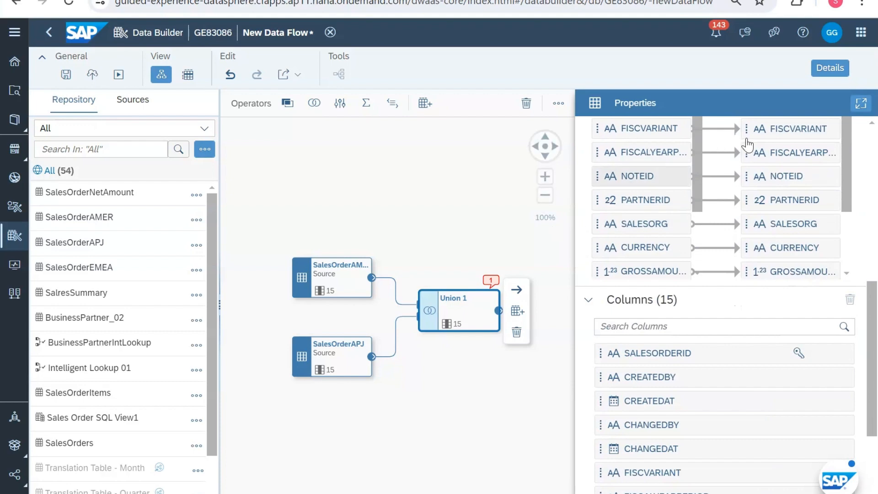
left_click(819, 69)
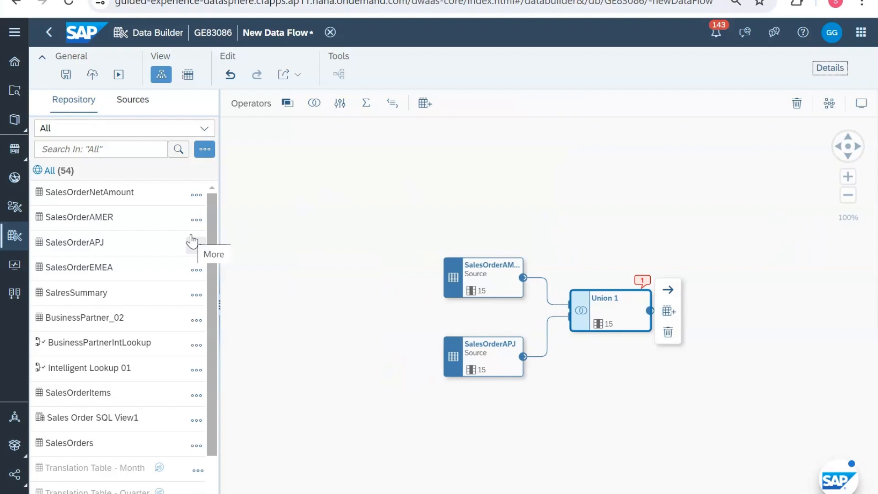
Step: Add the SalesOrderEMEA table to the canvas as a source below the Union operator
left_click_drag(92, 269, 611, 403)
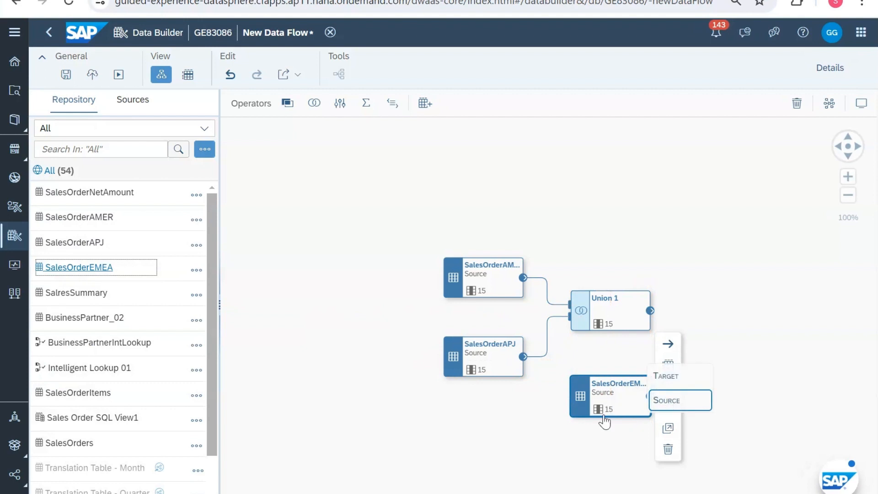
left_click(679, 400)
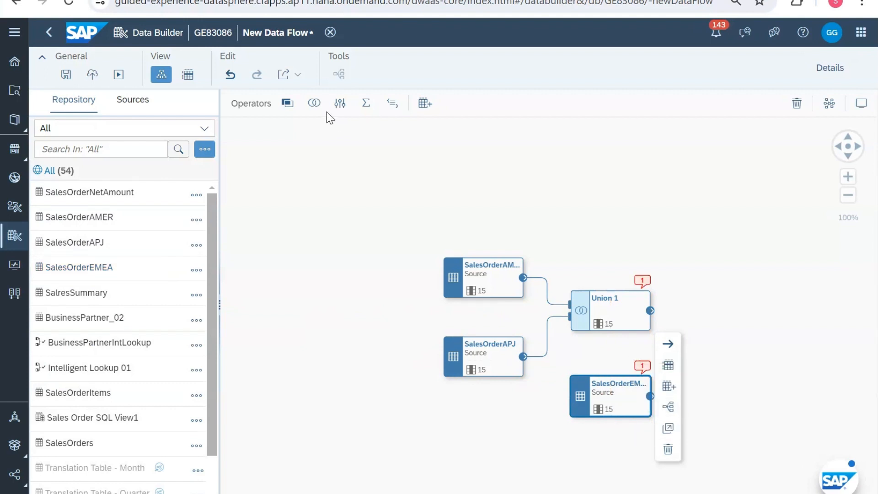
Step: Add a second Union operator beside the first one and connect Union 1 and SalesOrderEMEA to it
left_click(315, 105)
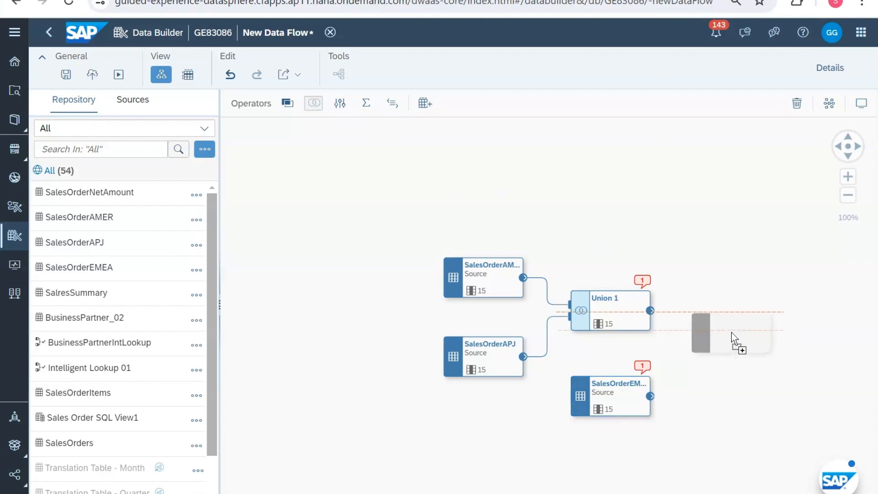
left_click(732, 332)
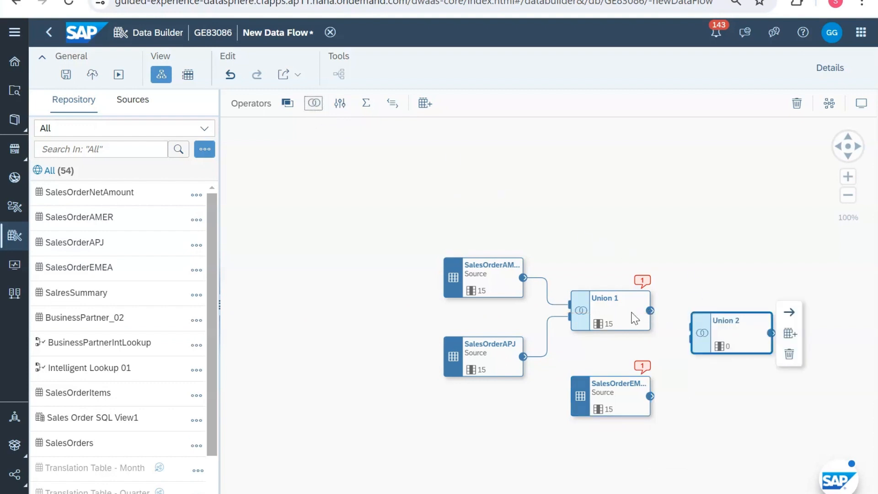
left_click(644, 299)
left_click_drag(667, 291, 715, 326)
left_click(627, 398)
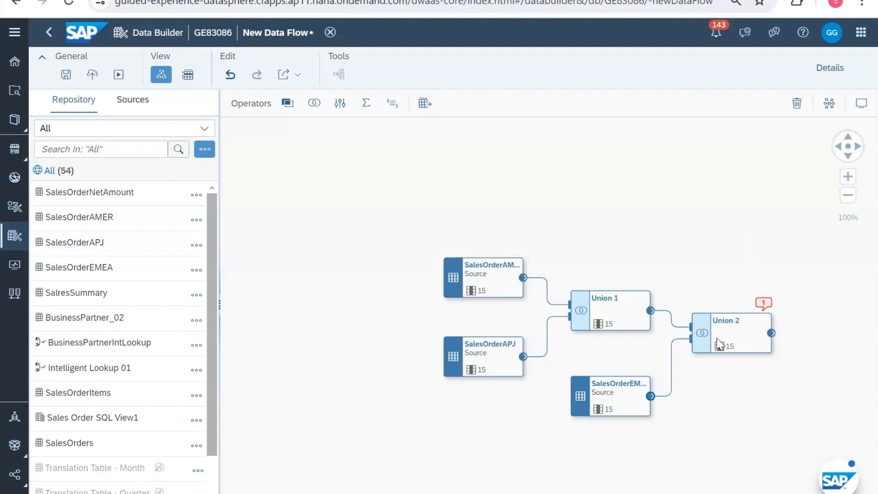
left_click(729, 326)
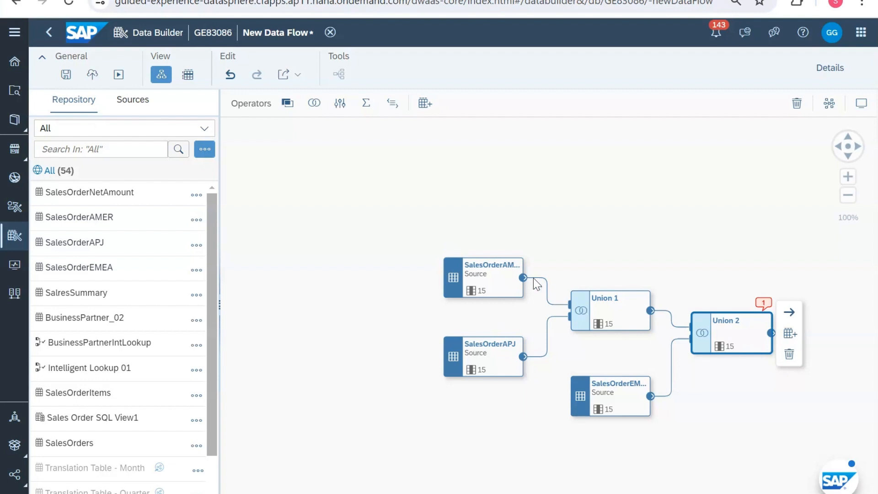
left_click(476, 273)
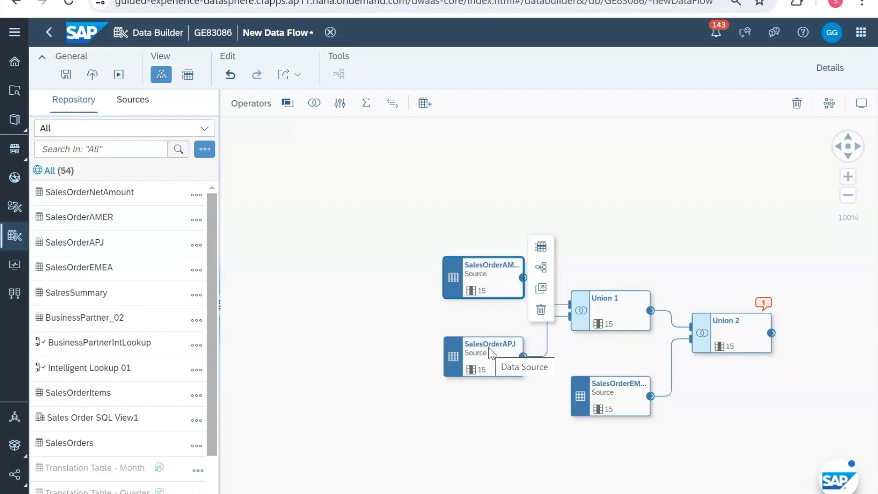
left_click(618, 406)
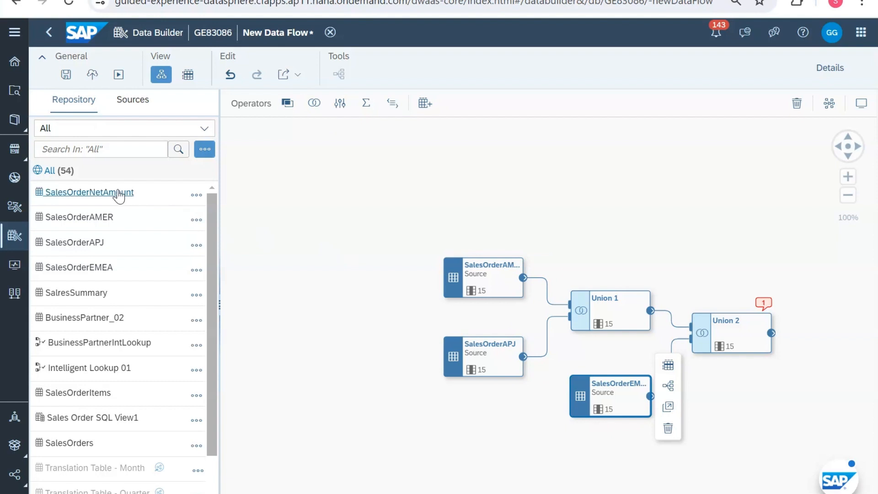
Step: Add the SalesOrderNetAmount table as a source below Union 2 and place a Join operator beside Union 2
left_click_drag(110, 197, 766, 422)
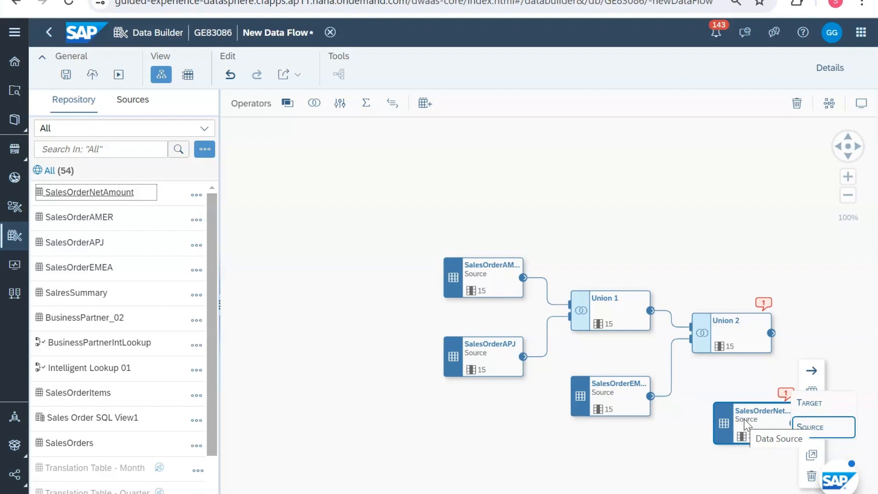
left_click(756, 436)
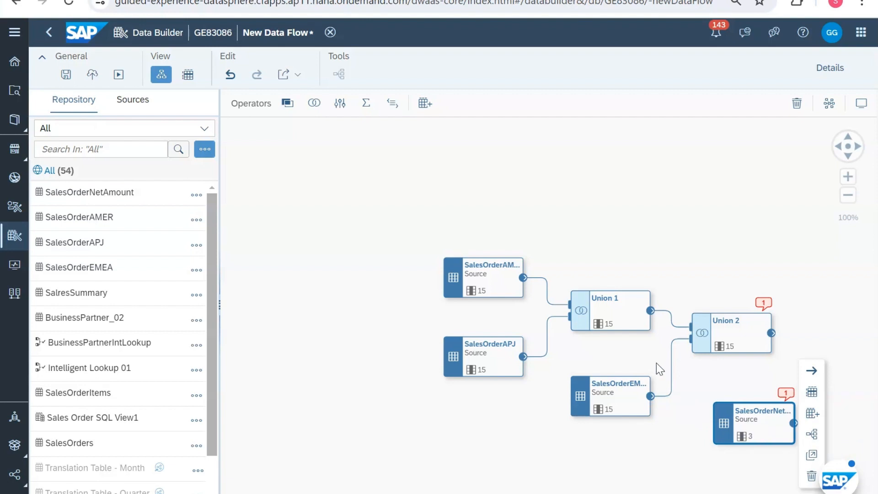
left_click_drag(289, 106, 830, 355)
Step: Connect Union 2 and SalesOrderNetAmount to the Join operator
left_click(730, 338)
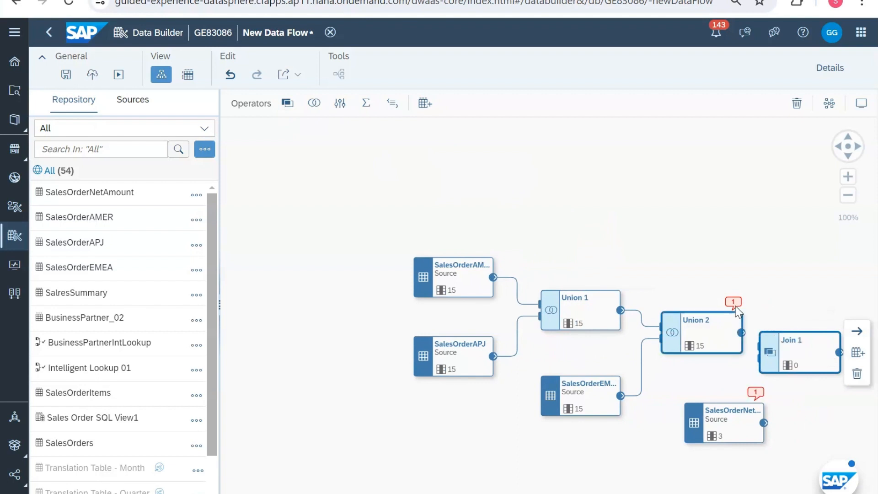
left_click_drag(786, 345, 797, 359)
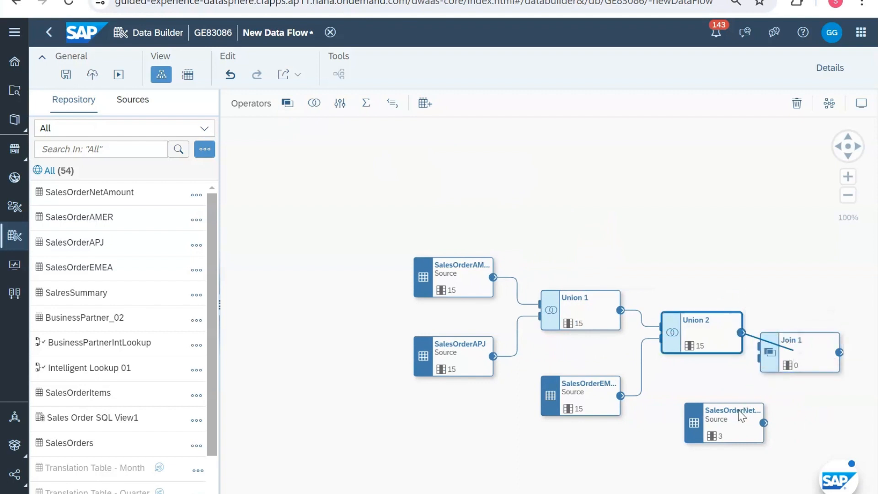
left_click(737, 416)
left_click_drag(778, 376, 798, 351)
left_click(803, 350)
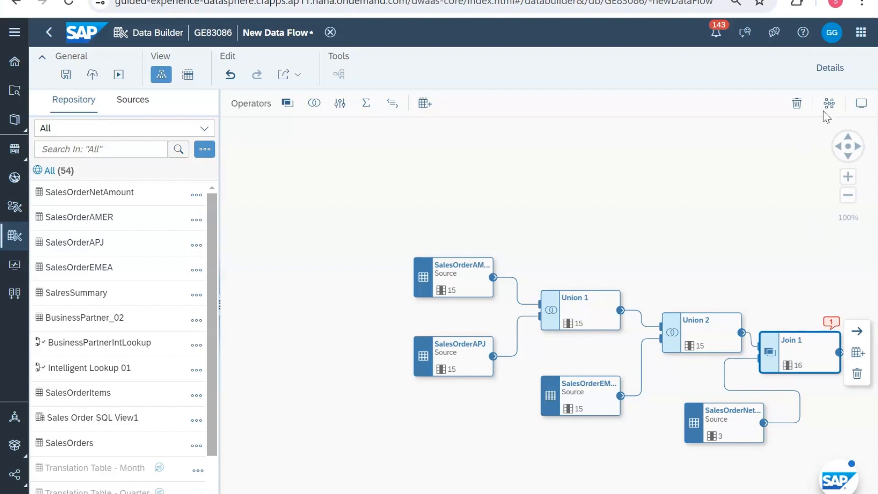
Step: Examine the Join operator's join type and full join definition in its details, and hide the details
left_click(832, 75)
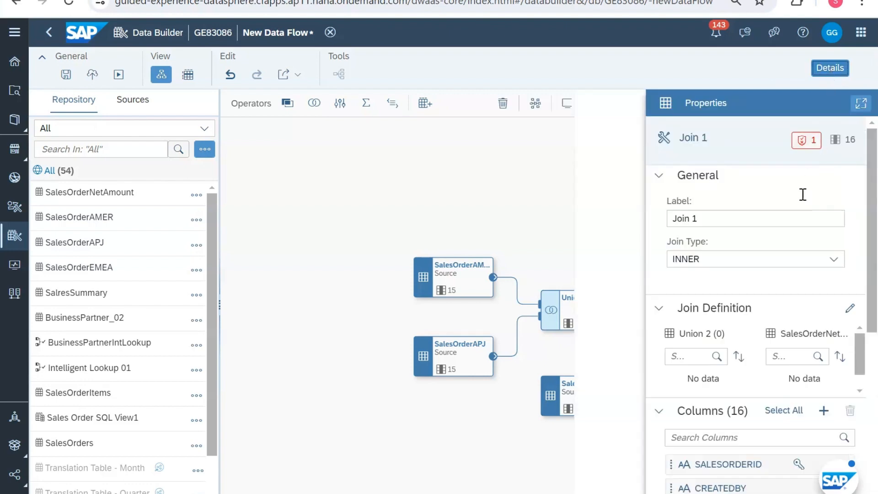
left_click(836, 73)
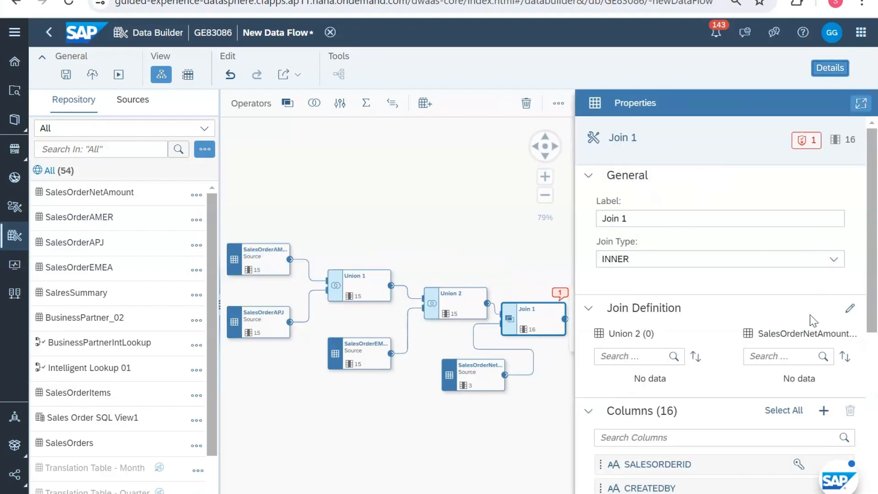
left_click(849, 311)
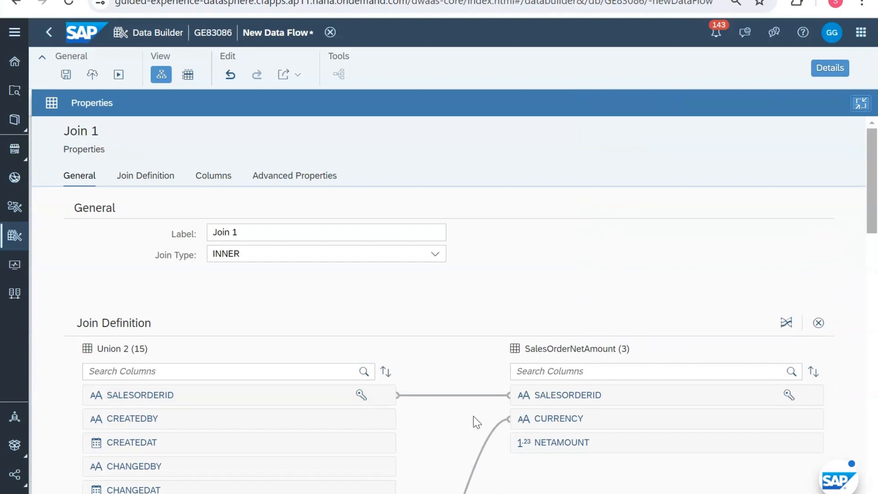
scroll(479, 446, "down", 1)
scroll(479, 446, "down", 2)
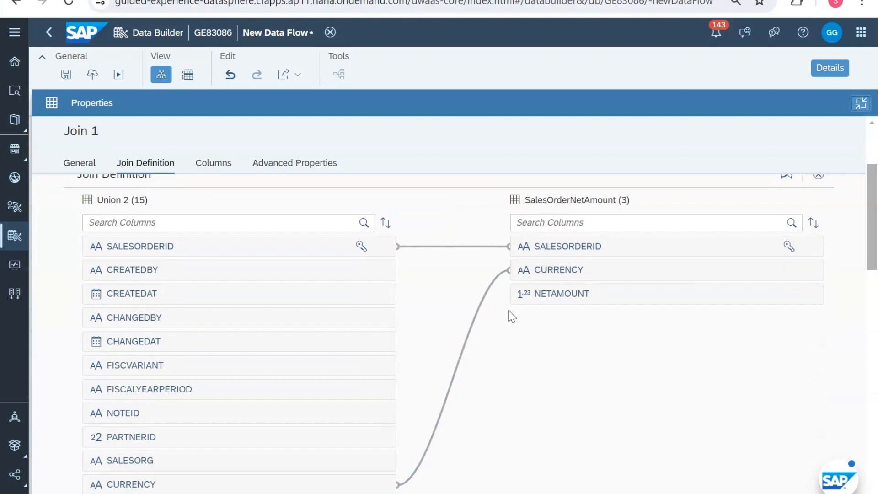
scroll(510, 316, "up", 3)
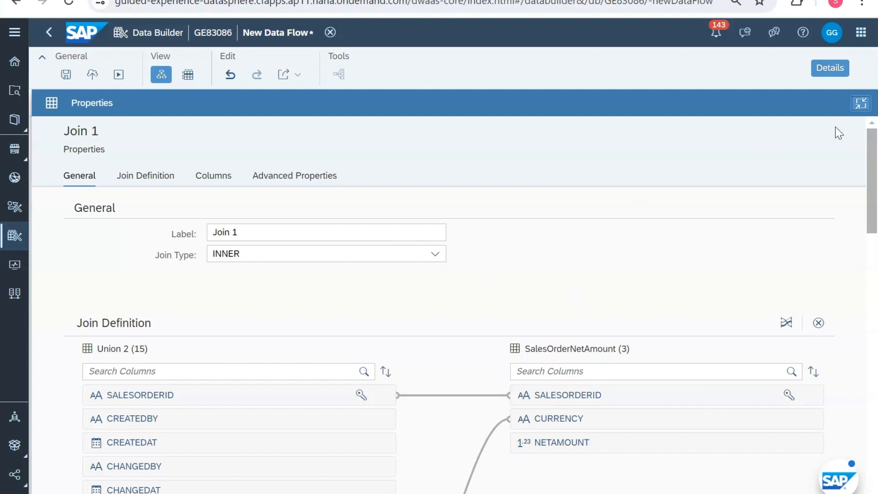
left_click(833, 79)
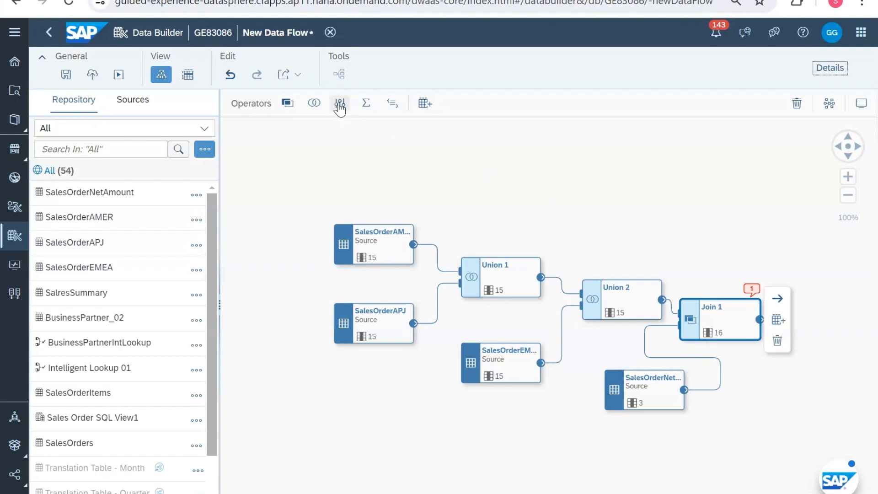
Step: Add a Projection operator beside the Join operator and connect the Join to it
left_click_drag(339, 109, 815, 323)
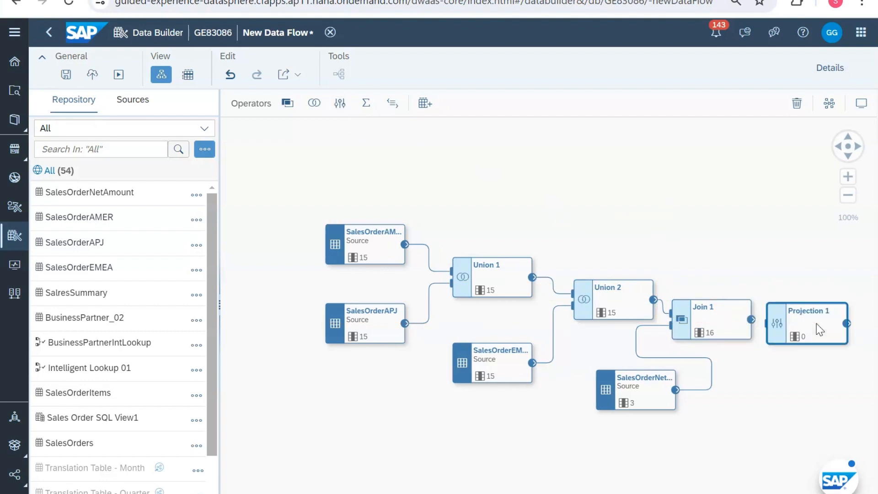
left_click(732, 310)
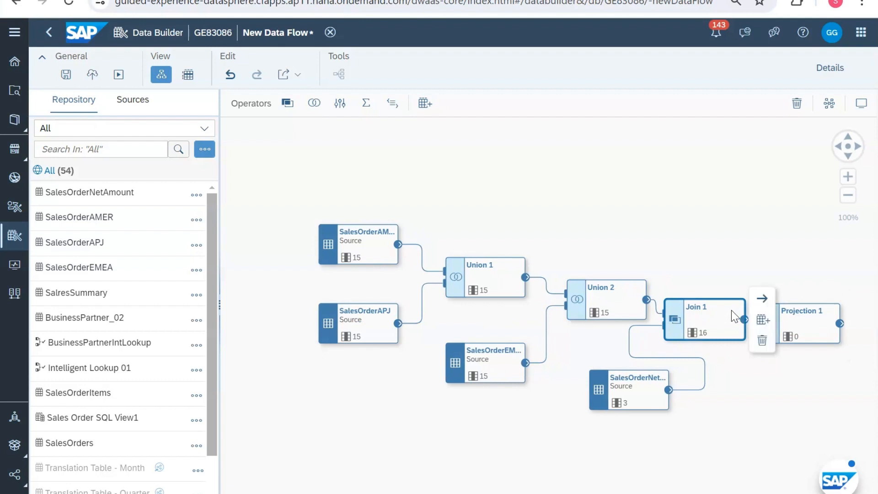
left_click_drag(765, 306, 804, 328)
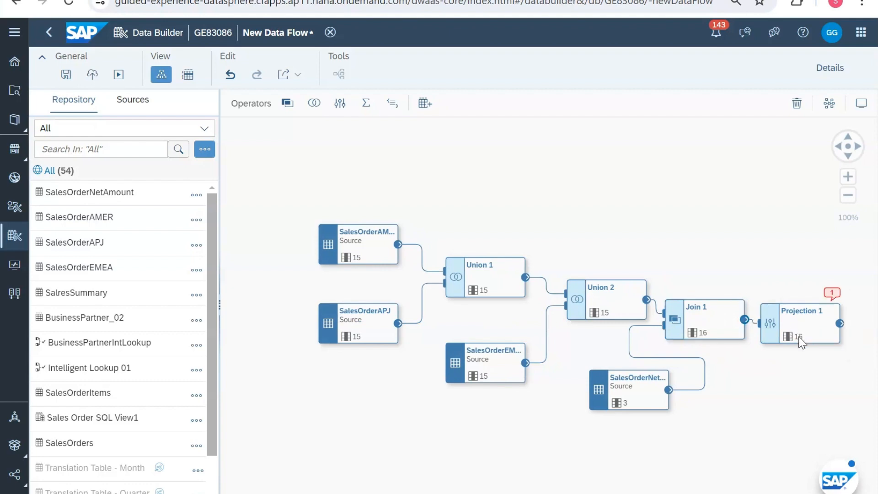
Step: Show the Projection operator's details and remove the SALESORDERID, CREATEDBY and CREATEDAT columns
left_click(811, 315)
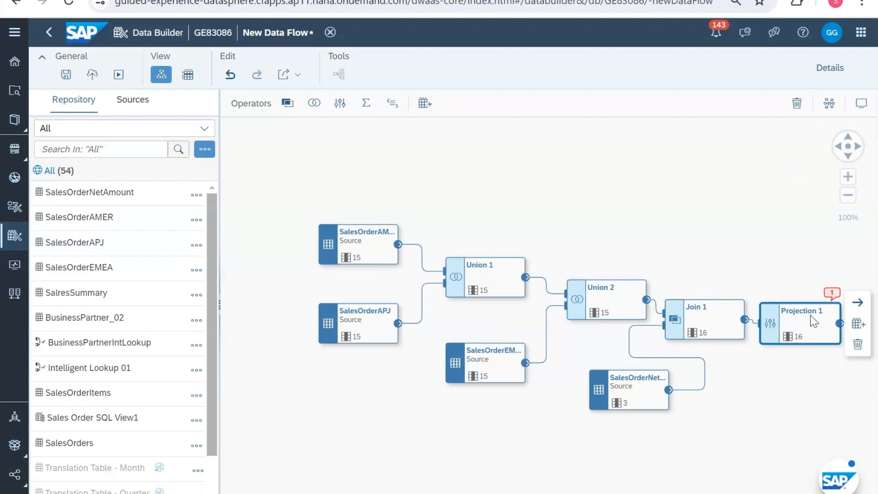
left_click(825, 68)
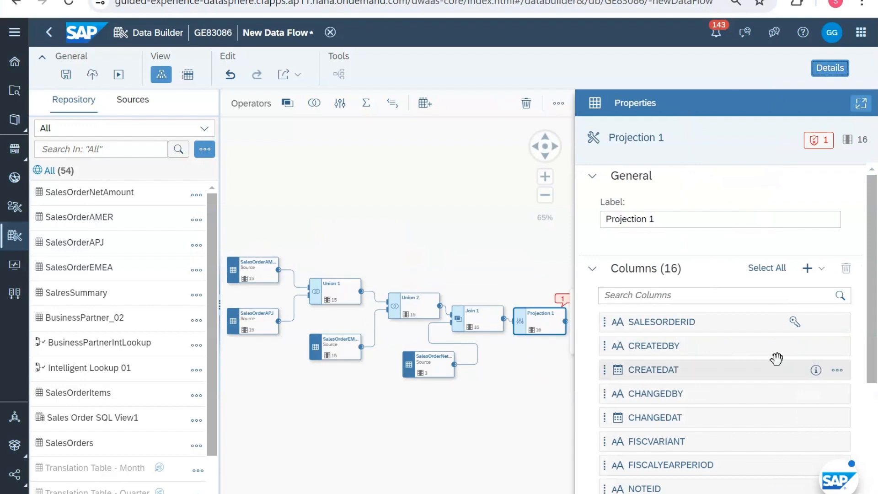
scroll(775, 358, "down", 1)
left_click(837, 315)
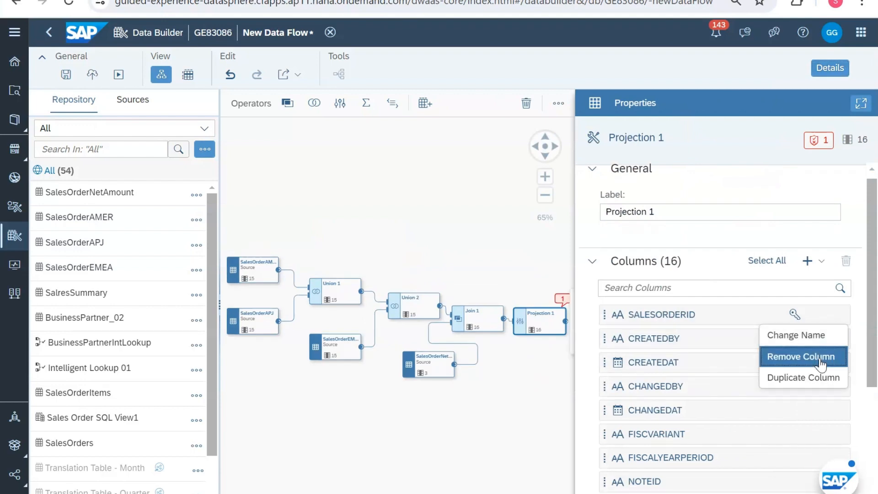
left_click(821, 362)
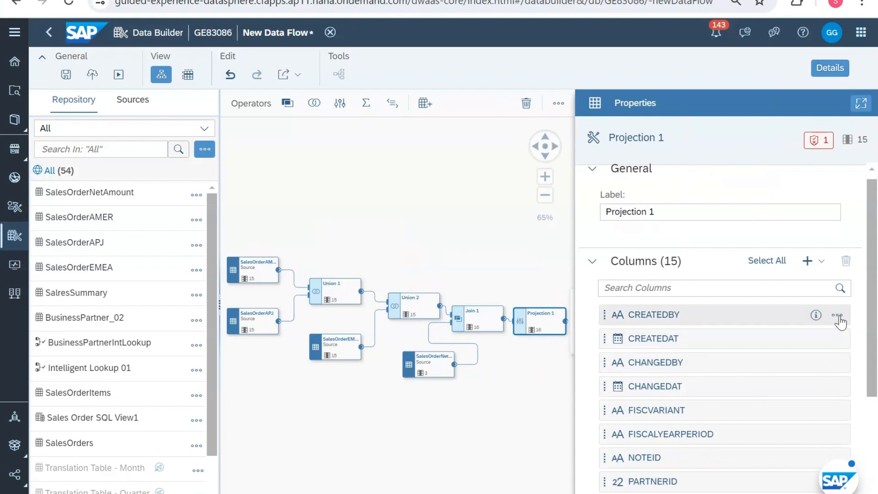
left_click(838, 315)
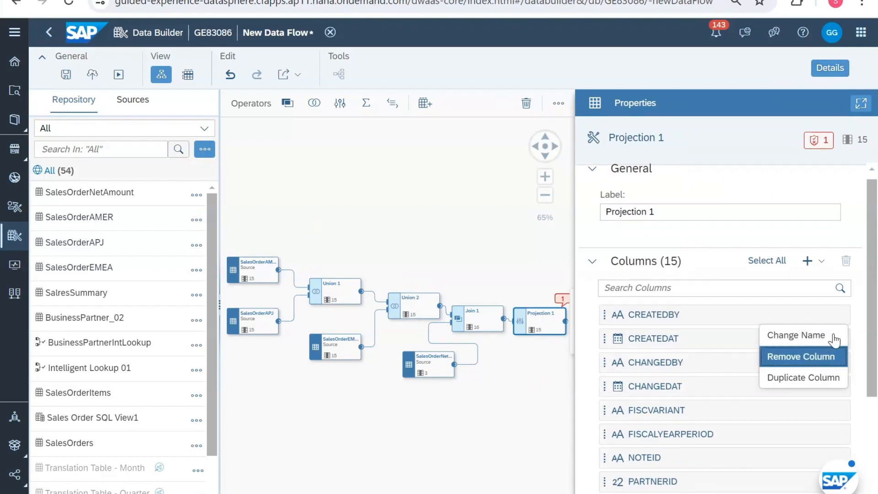
left_click(826, 358)
left_click(837, 316)
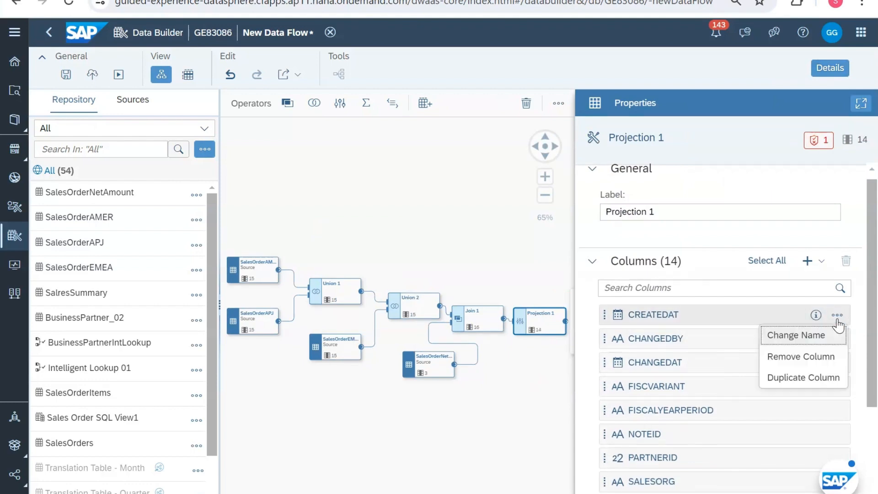
left_click(830, 361)
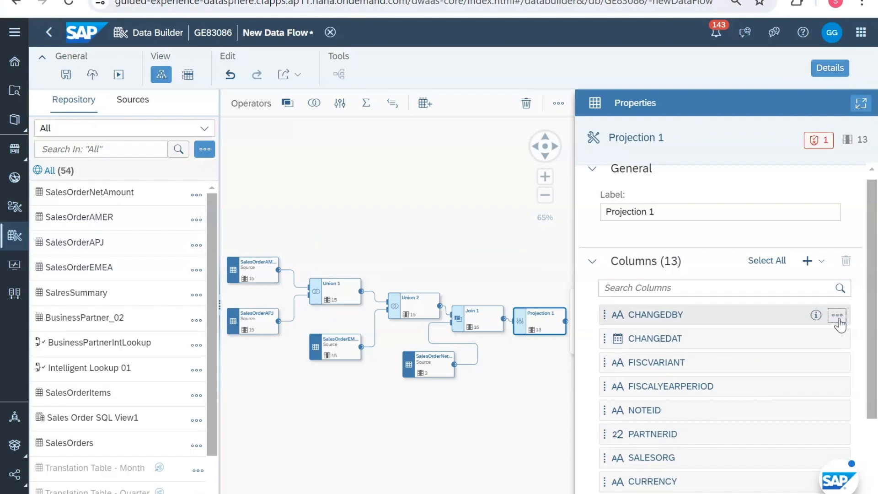
Step: Remove the CHANGEDBY, CHANGEDAT and NOTEID columns from the Projection and review the remaining columns
left_click(838, 315)
left_click(829, 358)
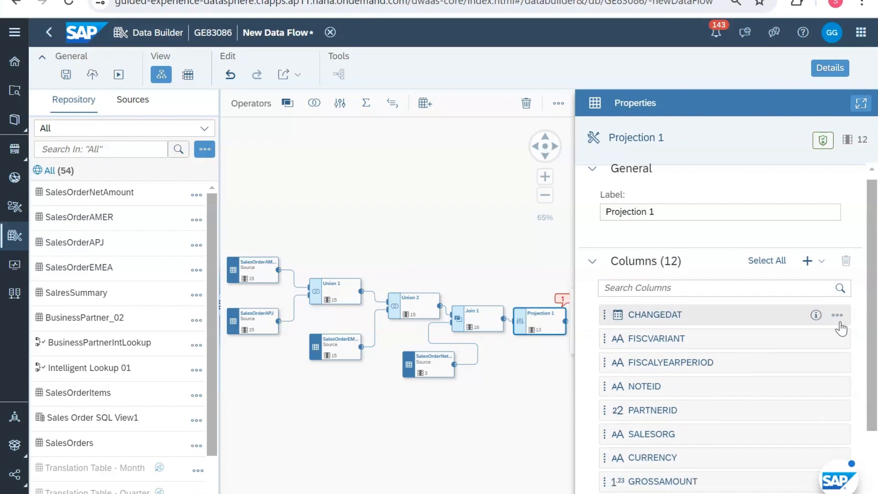
left_click(839, 317)
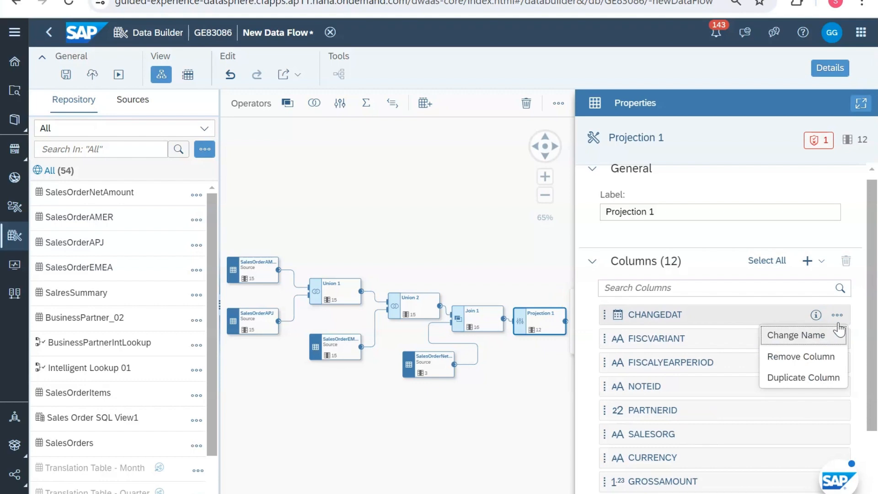
left_click(830, 358)
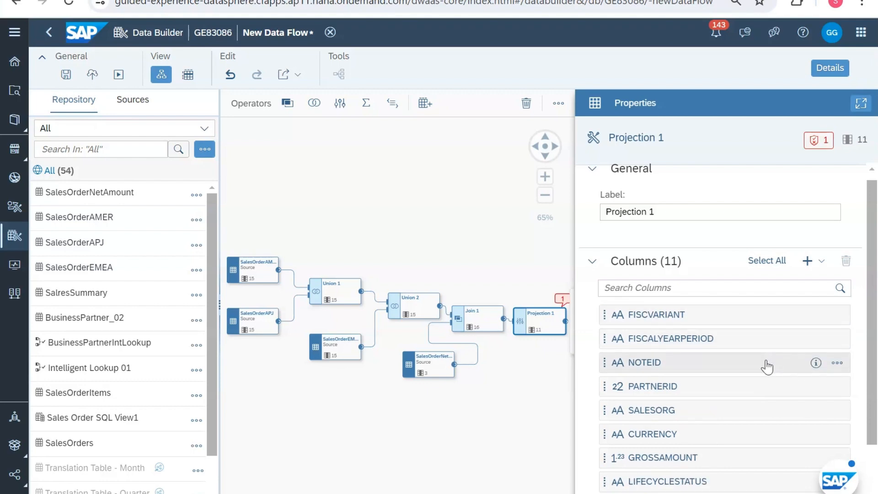
left_click(835, 363)
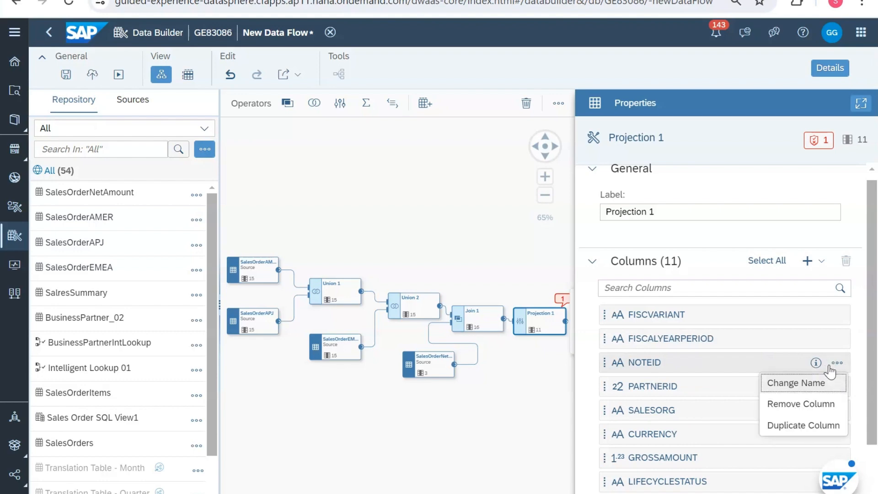
left_click(808, 411)
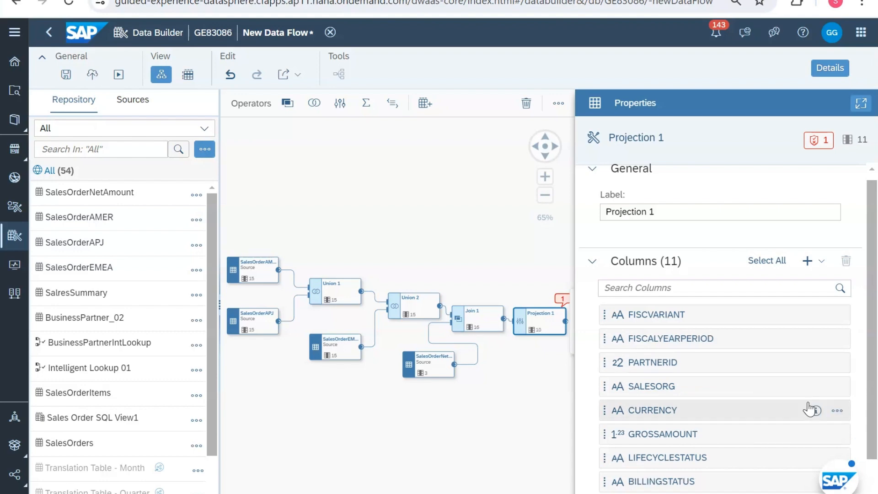
scroll(808, 409, "down", 2)
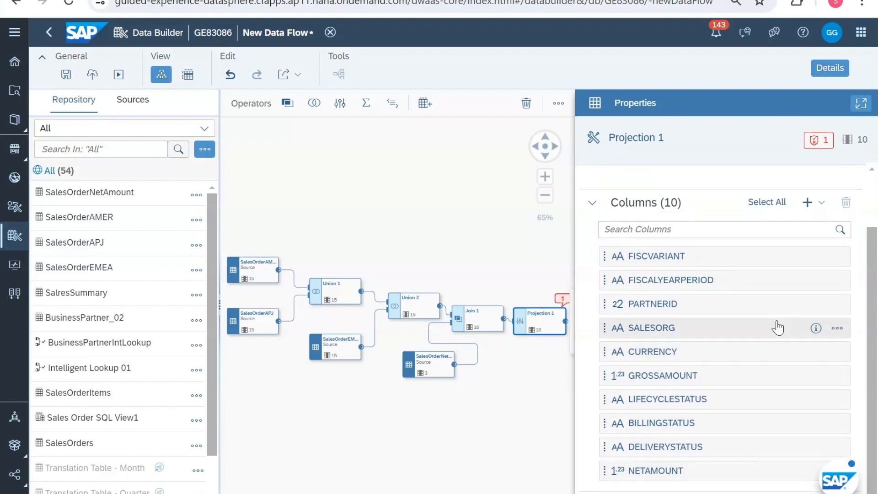
scroll(778, 328, "up", 2)
scroll(778, 388, "down", 2)
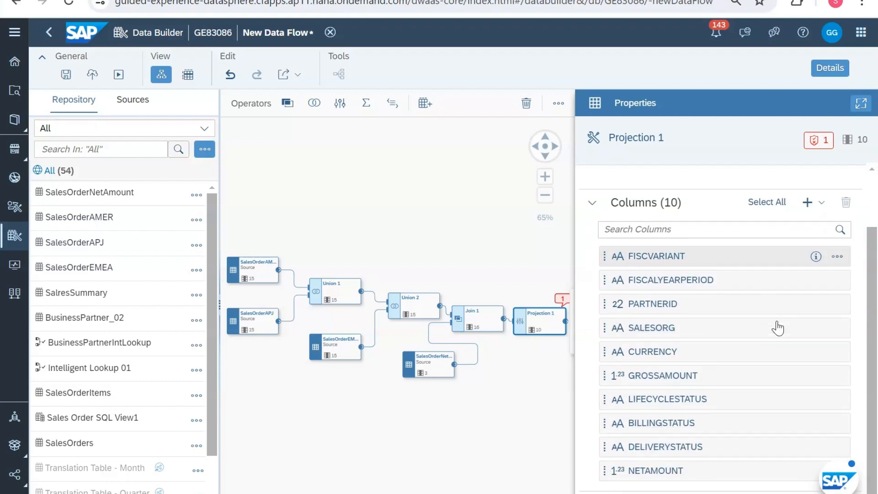
scroll(732, 347, "up", 2)
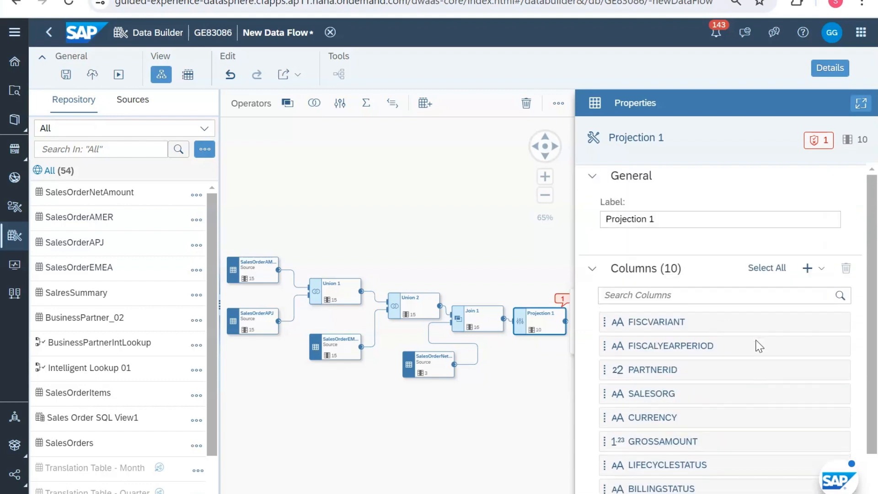
Step: Hide the Projection's details, add an Aggregation operator beside the Projection and connect the Projection to it
left_click(826, 70)
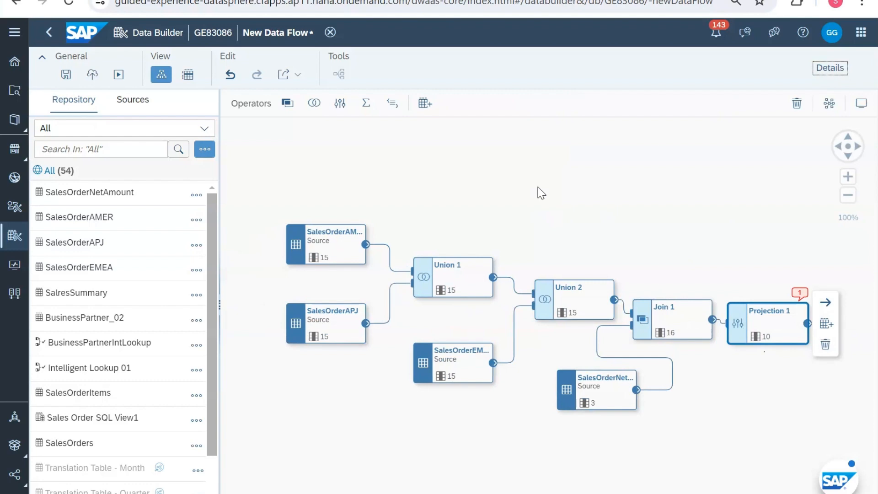
left_click_drag(366, 103, 863, 332)
left_click(724, 322)
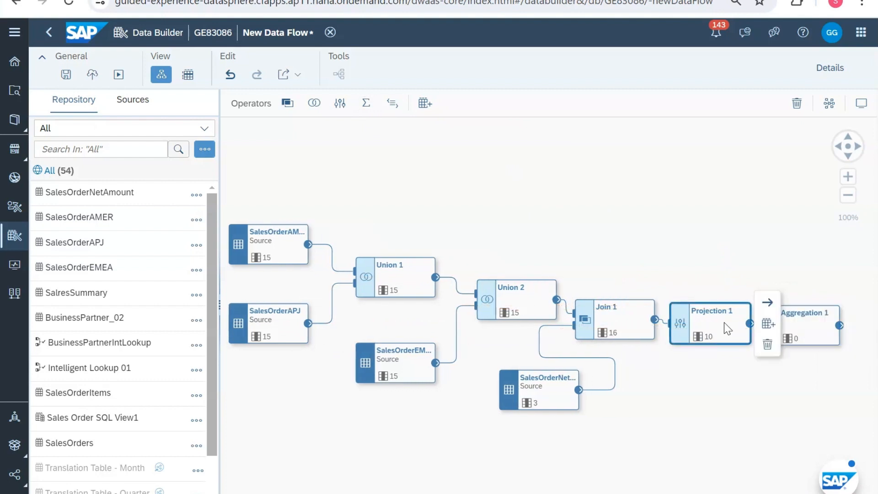
left_click_drag(768, 306, 802, 326)
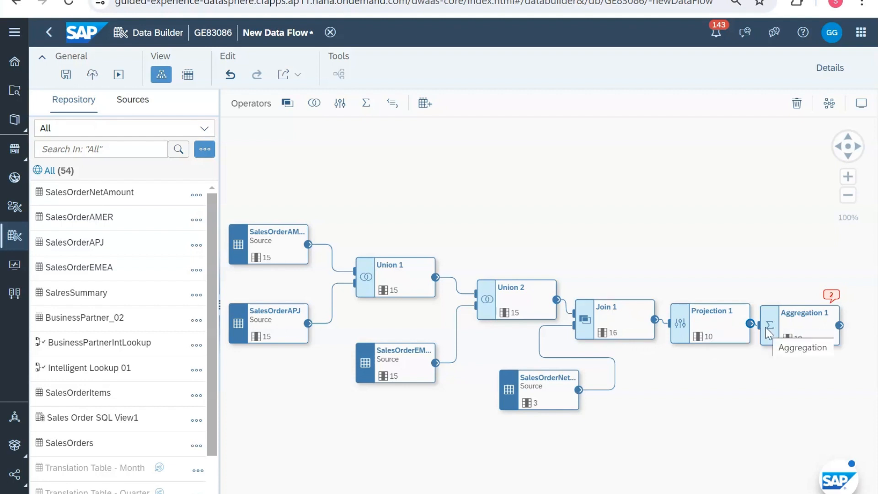
Step: Show the Aggregation operator's details and set the aggregation of the GROSSAMOUNT column to SUM
left_click(797, 328)
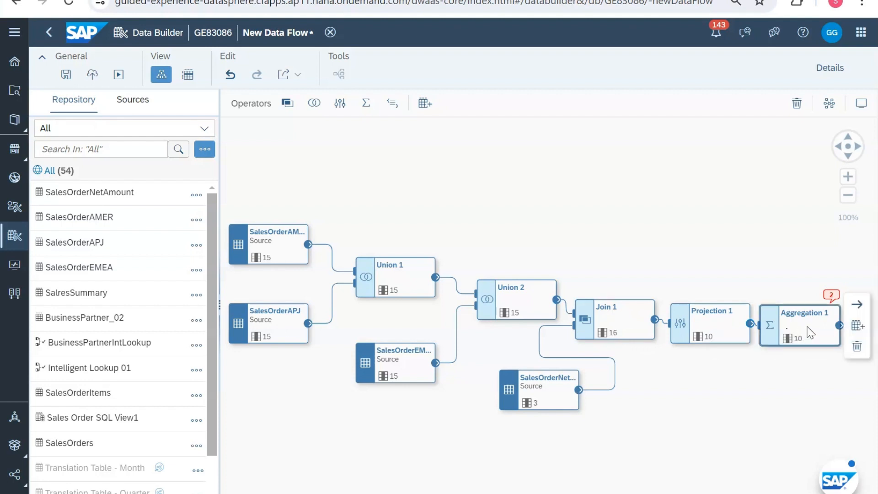
left_click(820, 74)
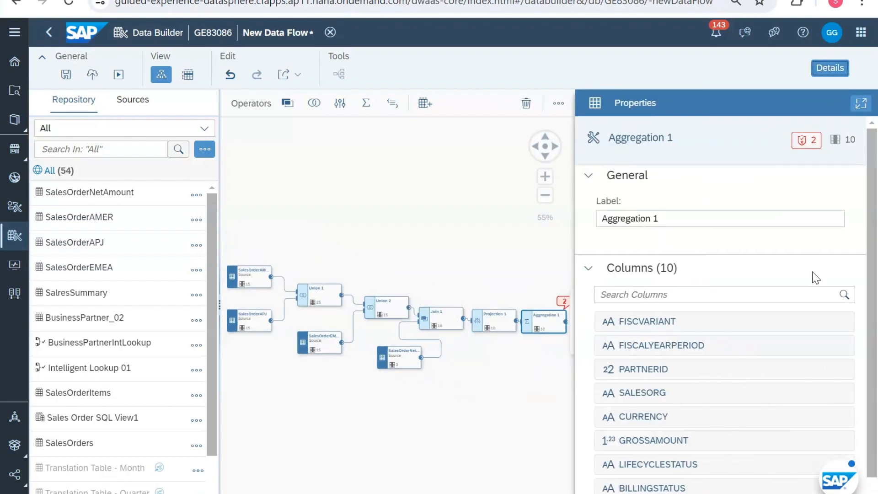
scroll(817, 277, "down", 1)
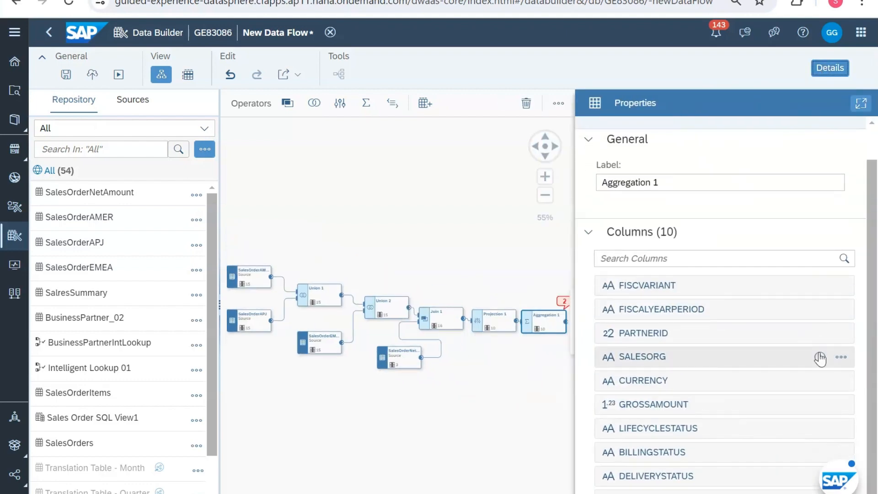
left_click(841, 406)
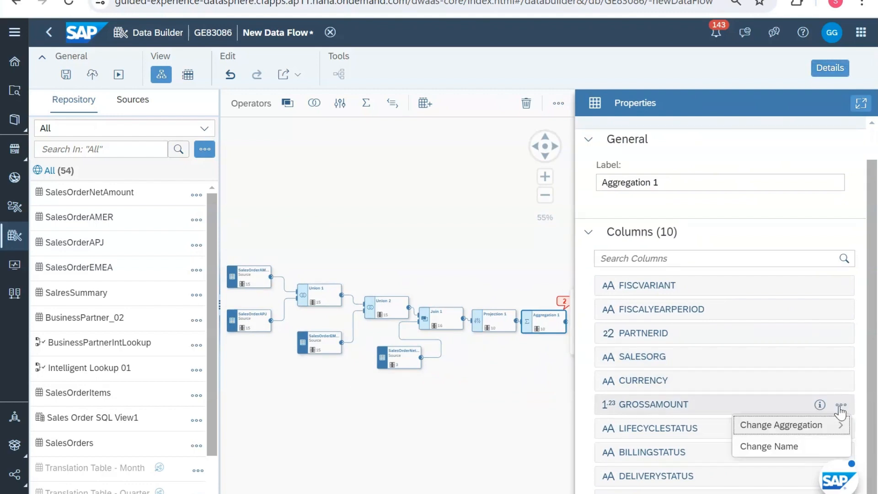
mouse_move(822, 431)
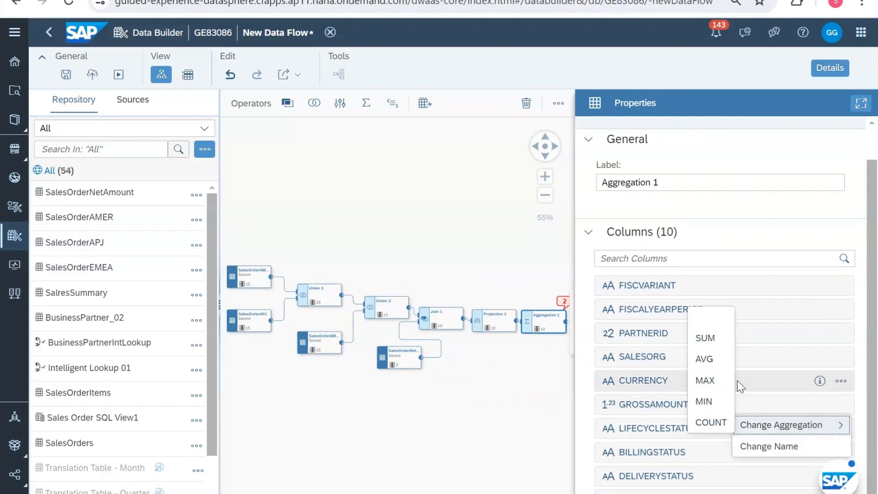
left_click(707, 339)
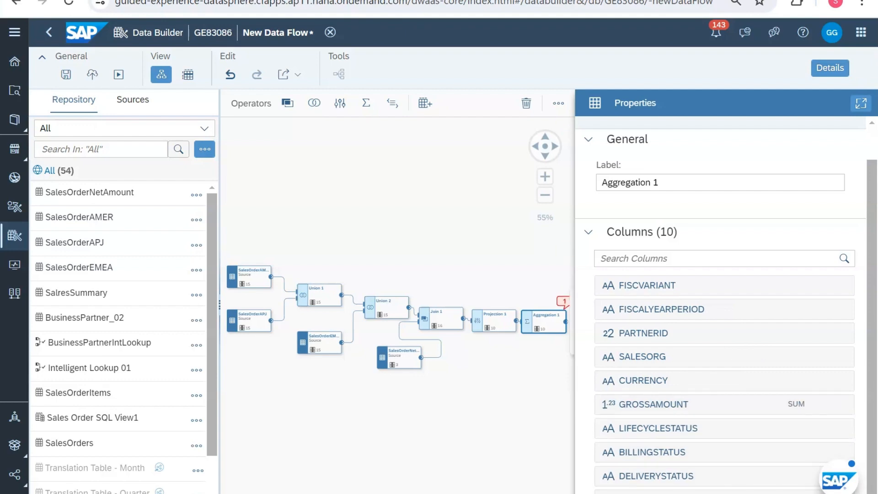
Step: Set the aggregation of the NETAMOUNT column to SUM in the Aggregation operator
left_click(839, 480)
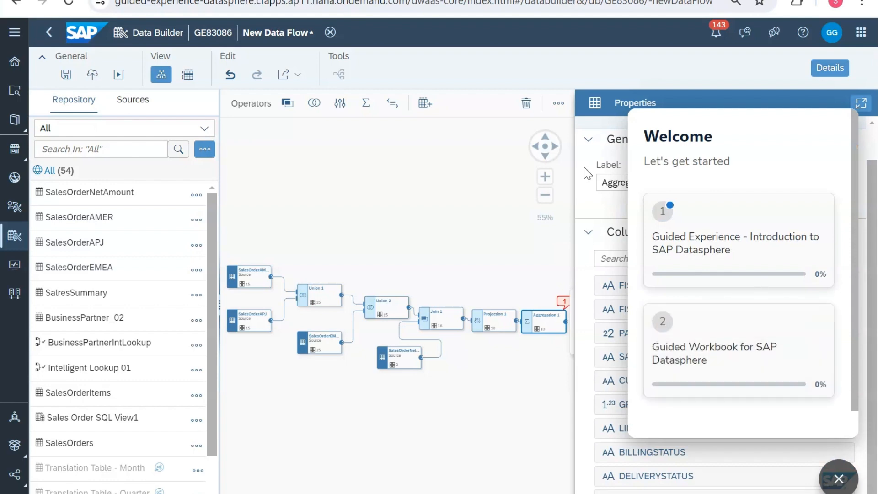
left_click(614, 202)
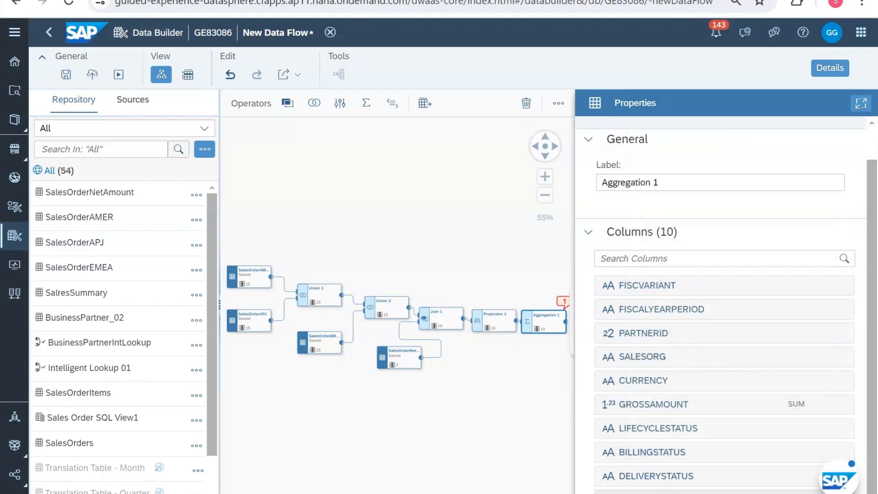
left_click(843, 493)
mouse_move(785, 461)
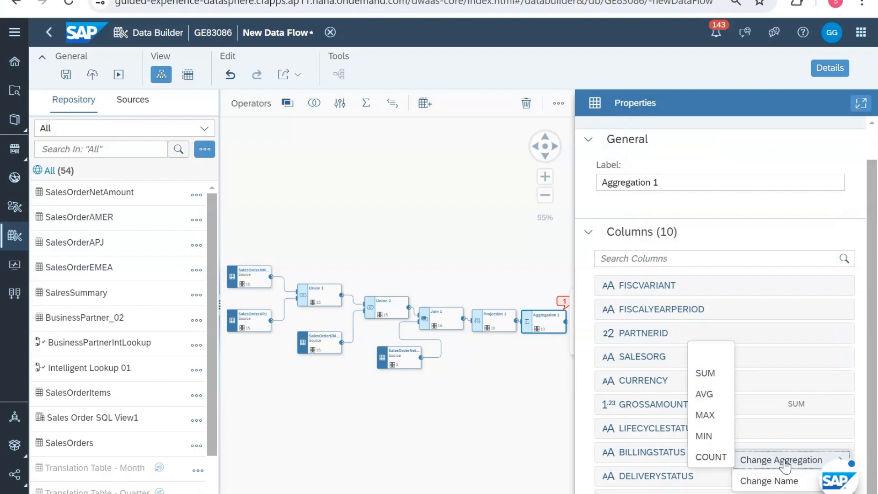
left_click(710, 374)
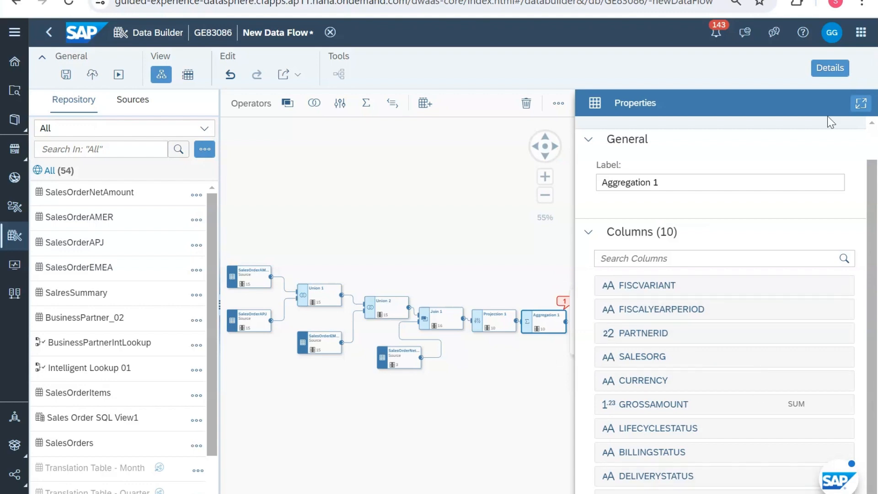
Step: Hide the Aggregation's details, add a Script operator beside the Aggregation and connect the Aggregation to it
left_click(831, 67)
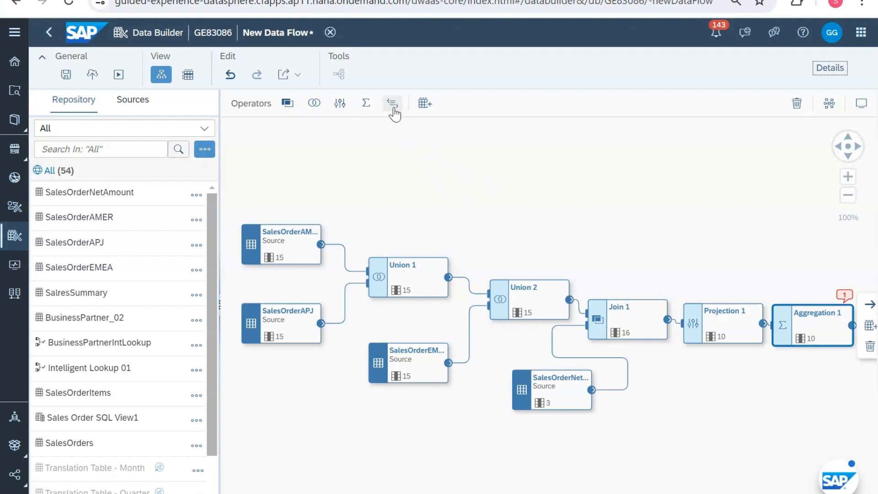
left_click_drag(393, 112, 864, 390)
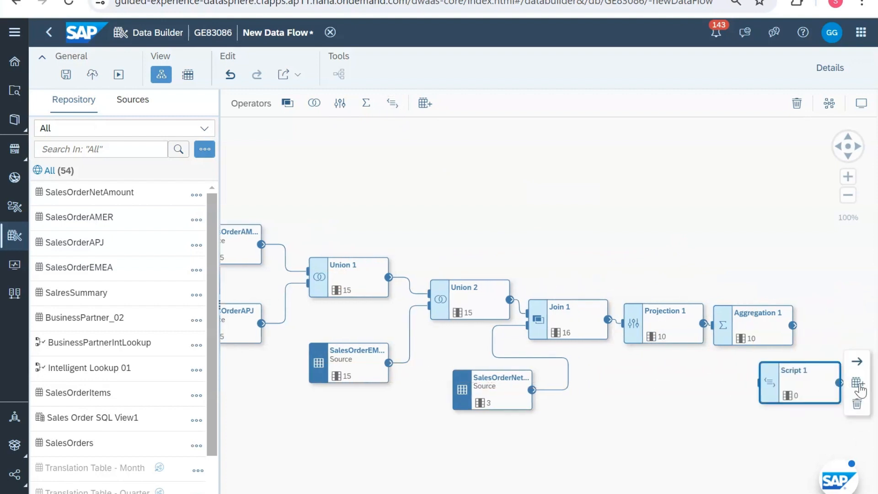
left_click_drag(809, 374, 864, 328)
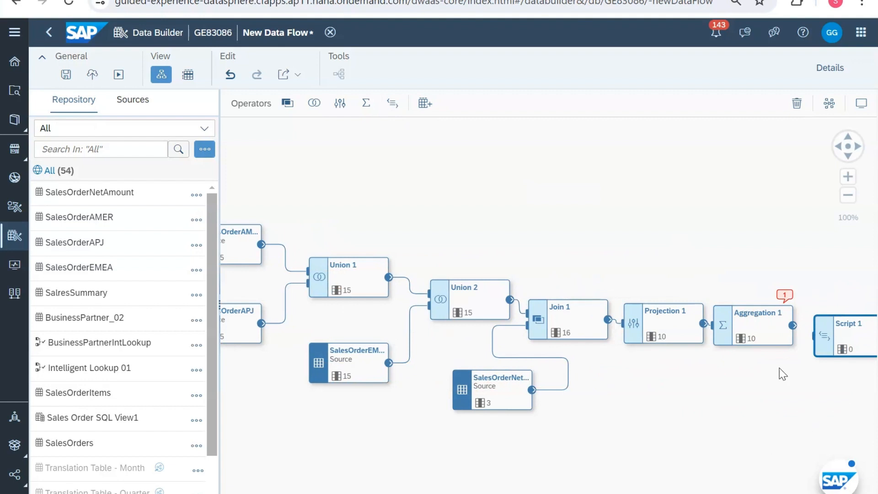
left_click(782, 314)
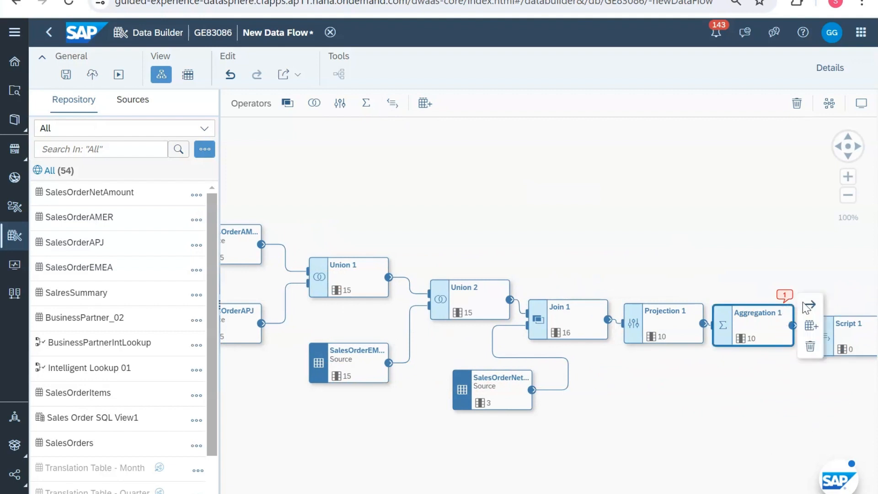
left_click(841, 331)
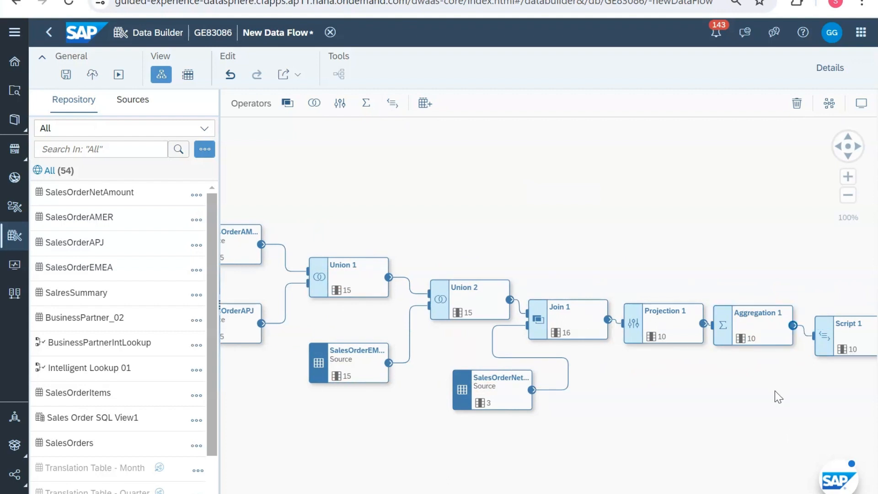
Step: Show the Script operator's details, review its code language and columns, and open its script in the full-size editor
left_click(839, 331)
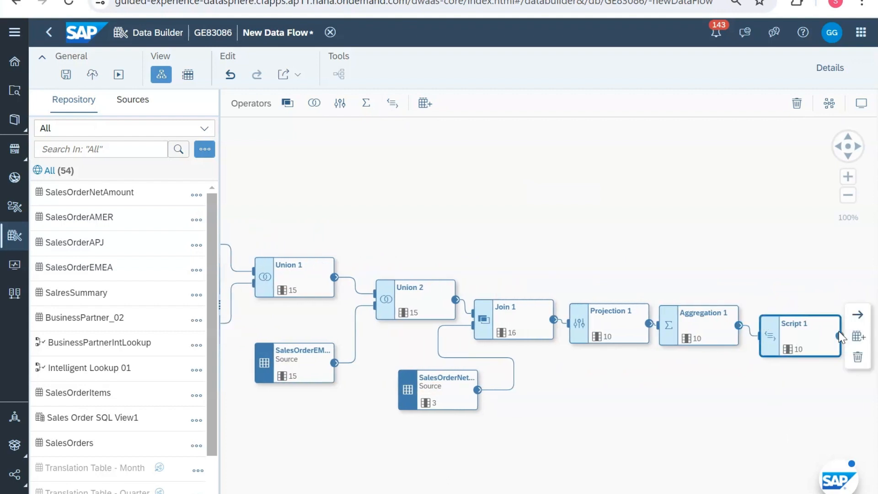
left_click(833, 73)
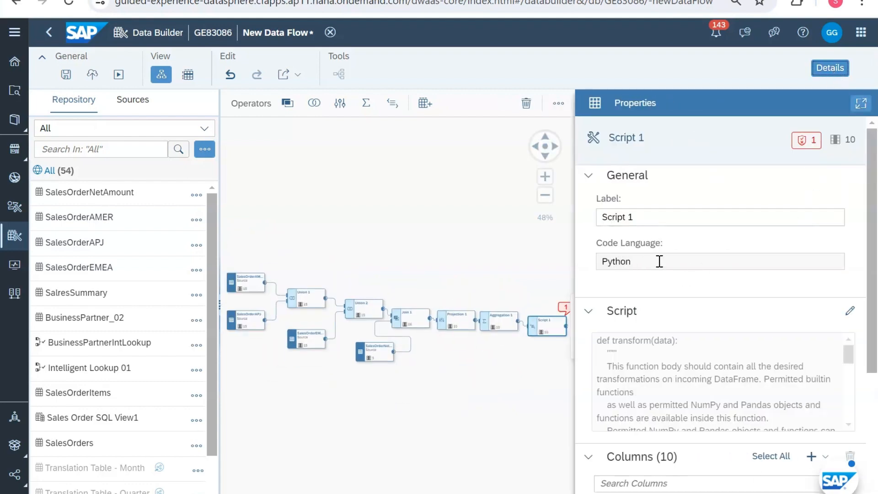
left_click_drag(658, 261, 596, 268)
scroll(722, 302, "down", 1)
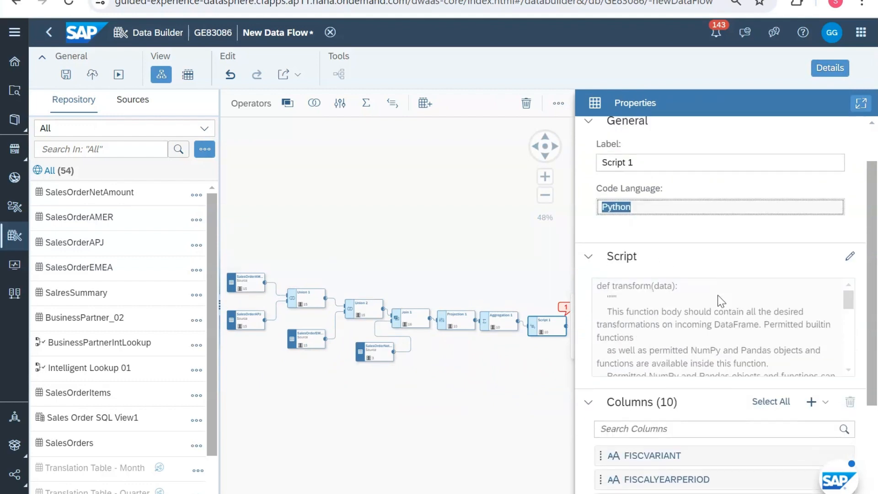
scroll(722, 302, "down", 1)
scroll(706, 320, "down", 3)
left_click(850, 234)
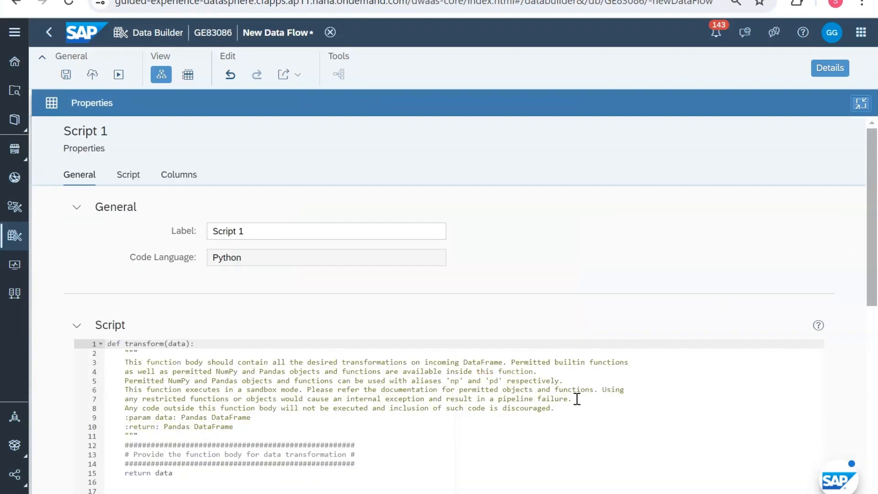
Step: Examine the comments and the data parameter of the default transform function in the script
left_click_drag(124, 360, 240, 425)
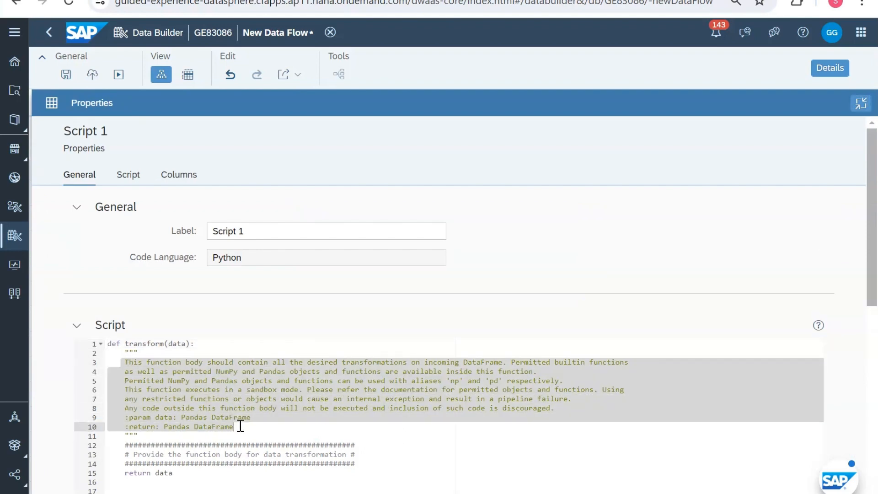
left_click(204, 389)
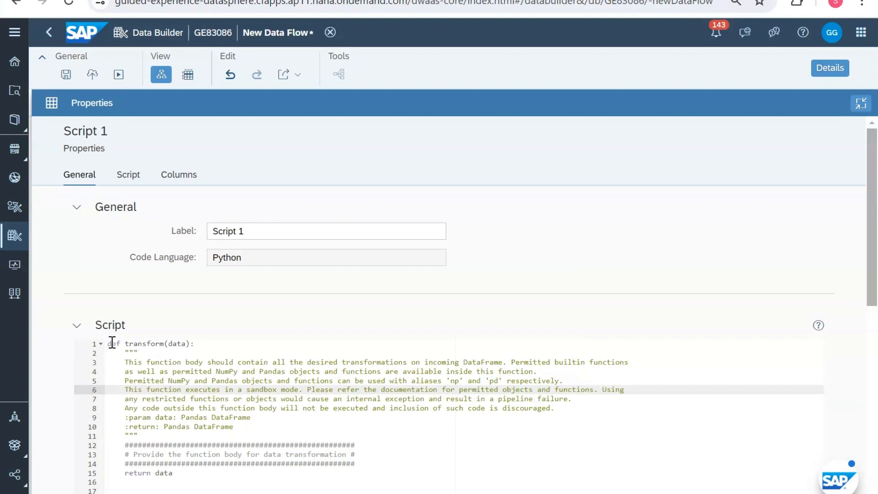
left_click_drag(168, 344, 188, 350)
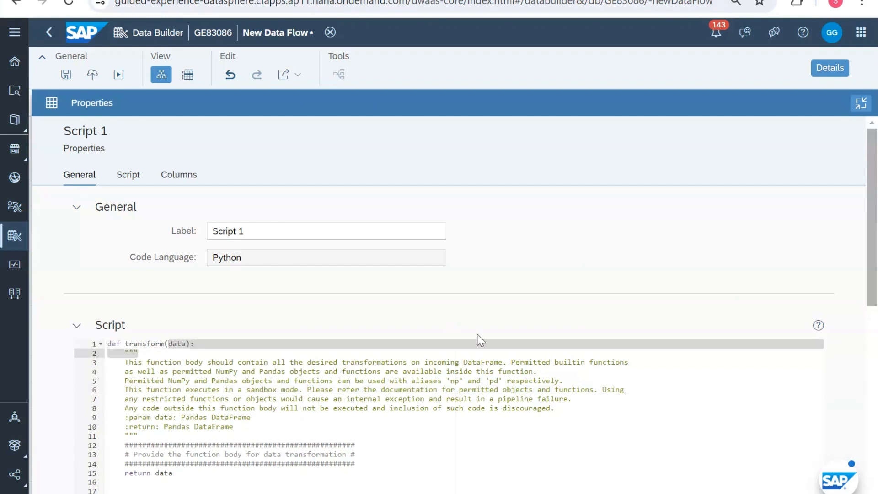
Step: Read the script documentation through its usage notes, examples and denylisted Python, NumPy and Pandas functions, and close it
left_click(819, 328)
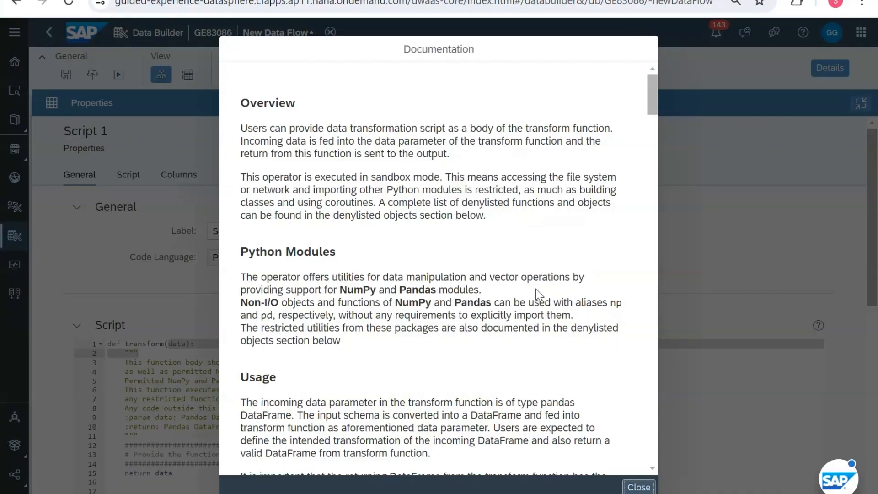
scroll(536, 294, "down", 5)
scroll(535, 291, "down", 15)
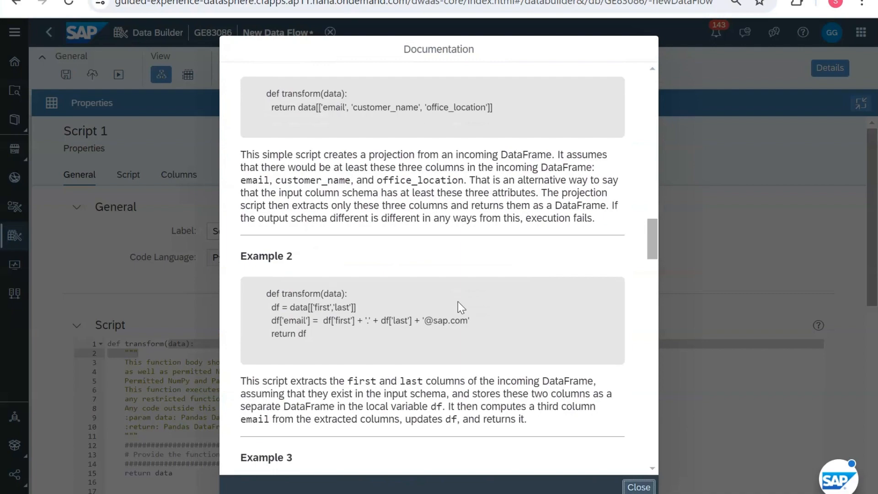
scroll(459, 302, "down", 7)
scroll(459, 303, "down", 10)
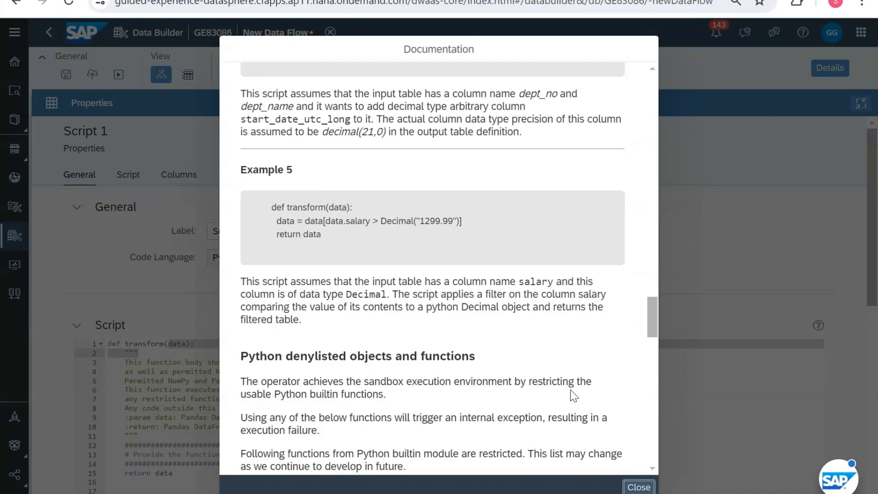
scroll(570, 390, "down", 9)
scroll(570, 390, "down", 8)
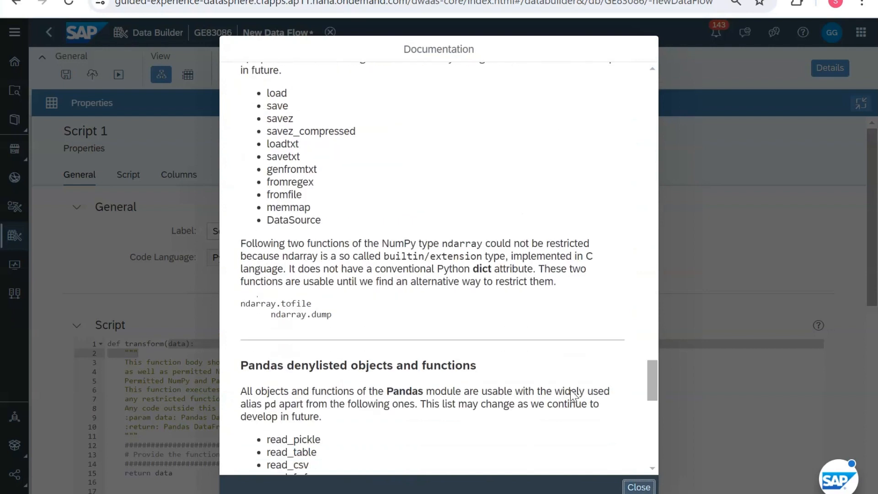
left_click_drag(241, 158, 455, 158)
left_click(516, 242)
scroll(516, 243, "down", 7)
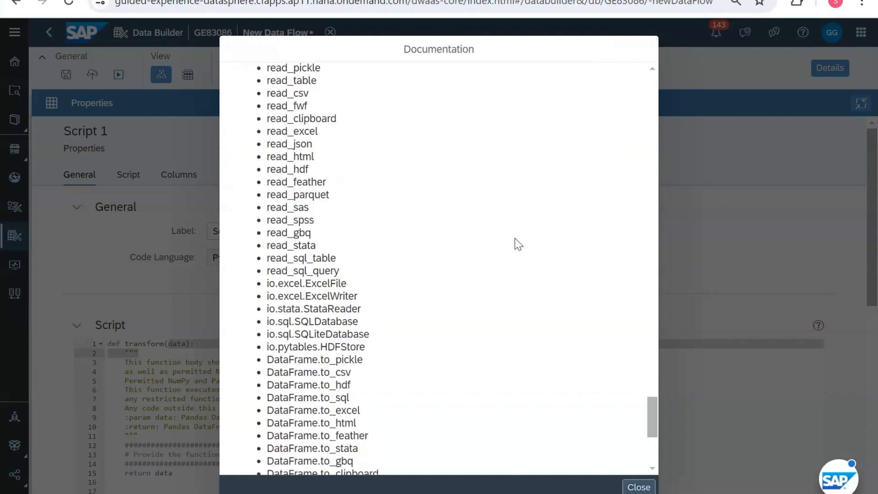
scroll(517, 366, "down", 4)
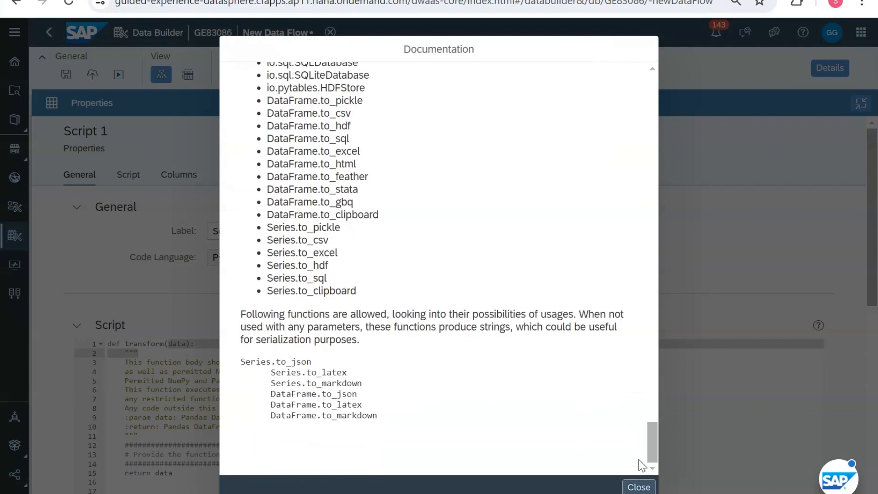
left_click(638, 488)
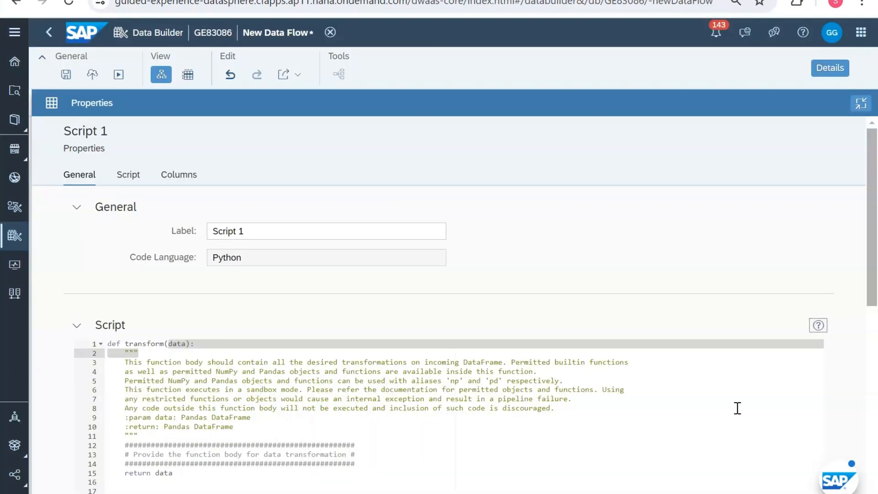
Step: Create a new string column named FISCALYEAR with length 4 in the Script operator's columns
scroll(738, 408, "down", 5)
scroll(738, 407, "down", 5)
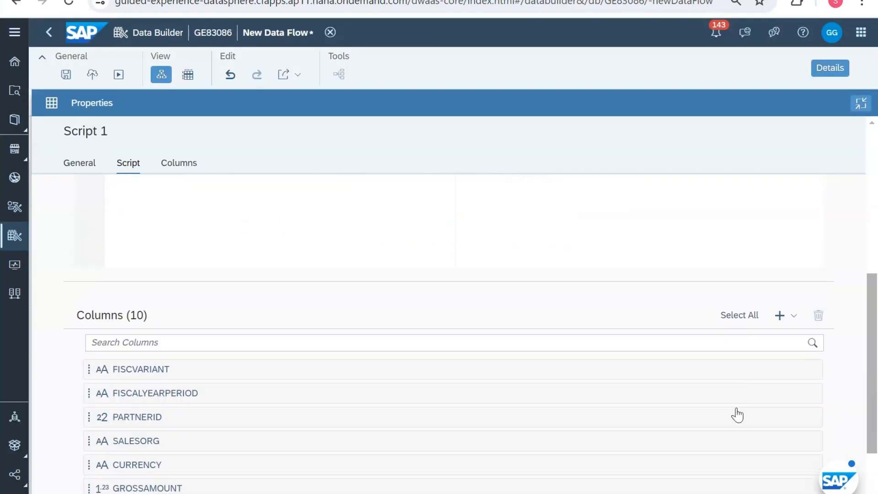
left_click(795, 225)
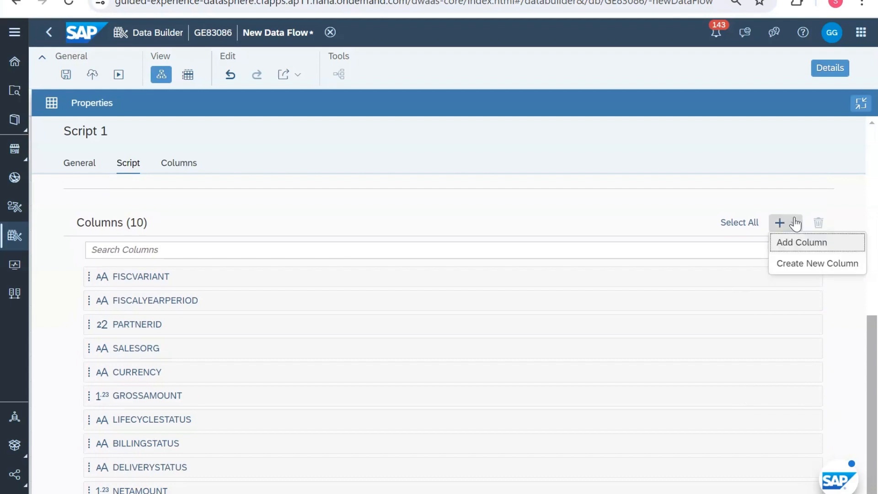
left_click(792, 264)
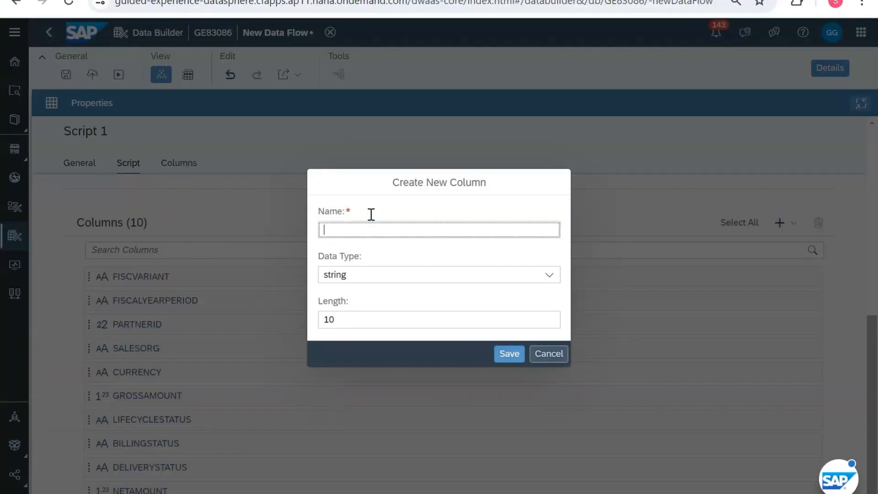
left_click(380, 224)
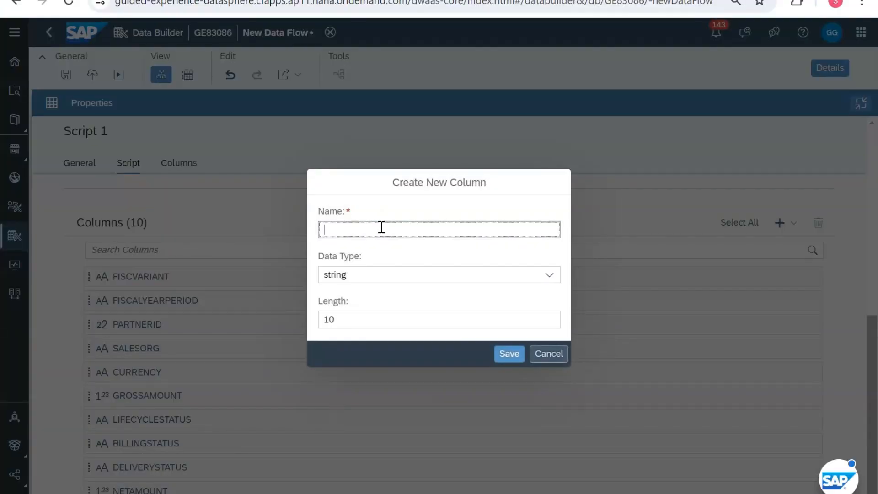
type("FISCALYEAR")
left_click(383, 319)
key("BackSpace")
key("BackSpace")
type("4")
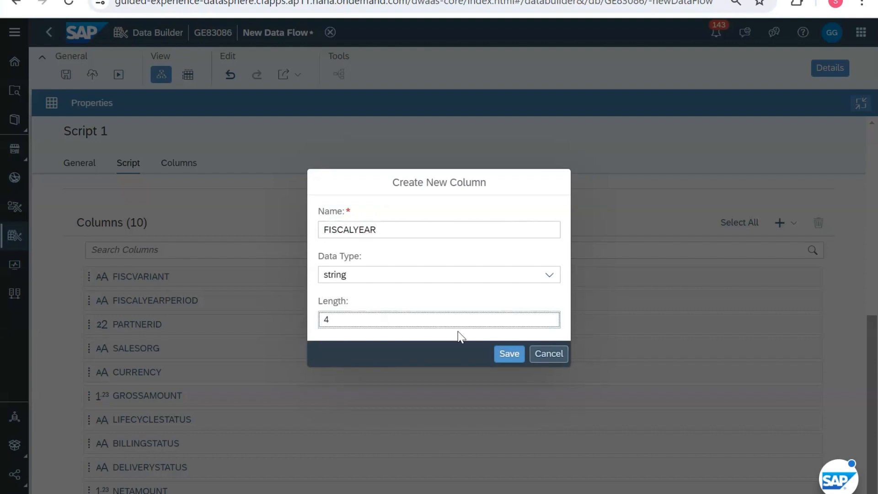
left_click(507, 361)
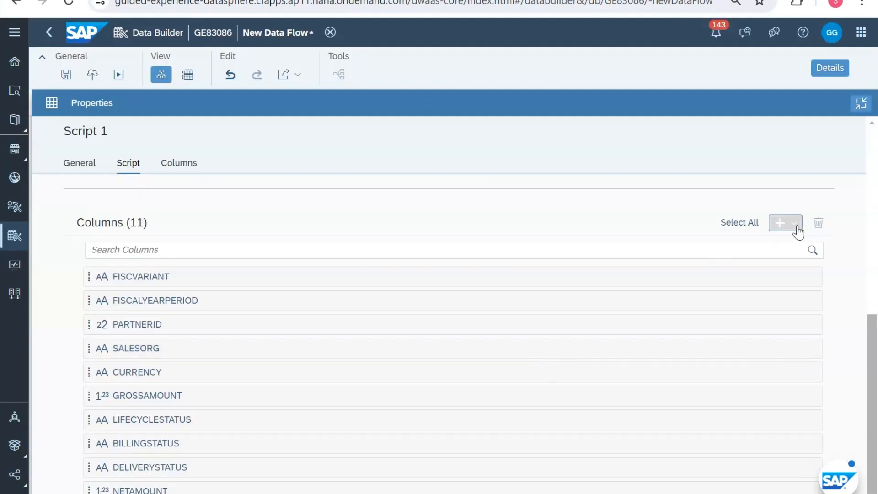
Step: Create a new string column named FISCALPERIOD with length 3 in the Script operator's columns
left_click(796, 224)
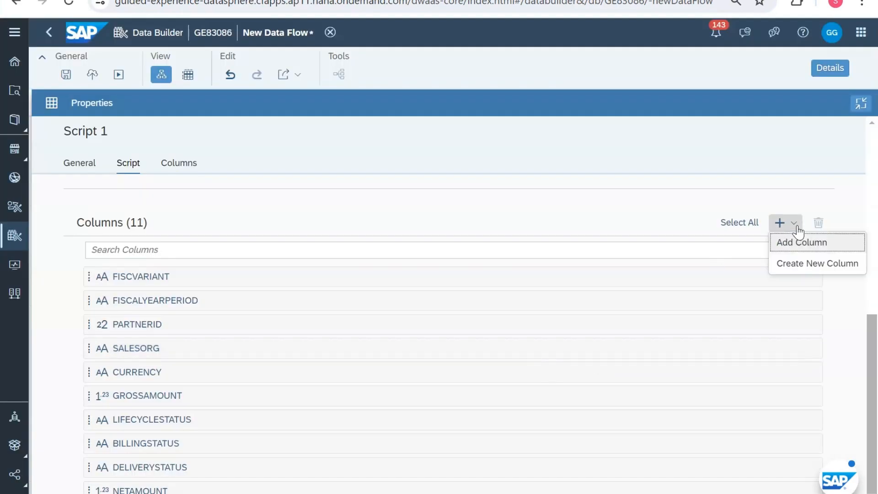
left_click(797, 263)
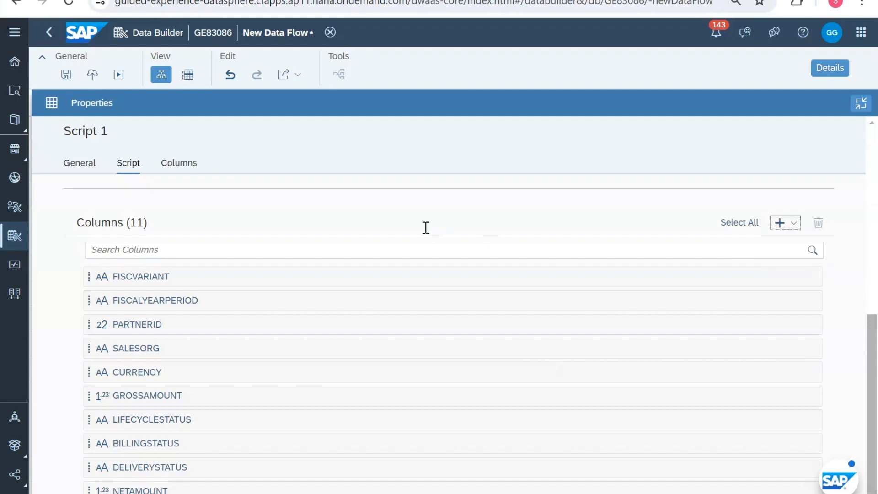
type("F")
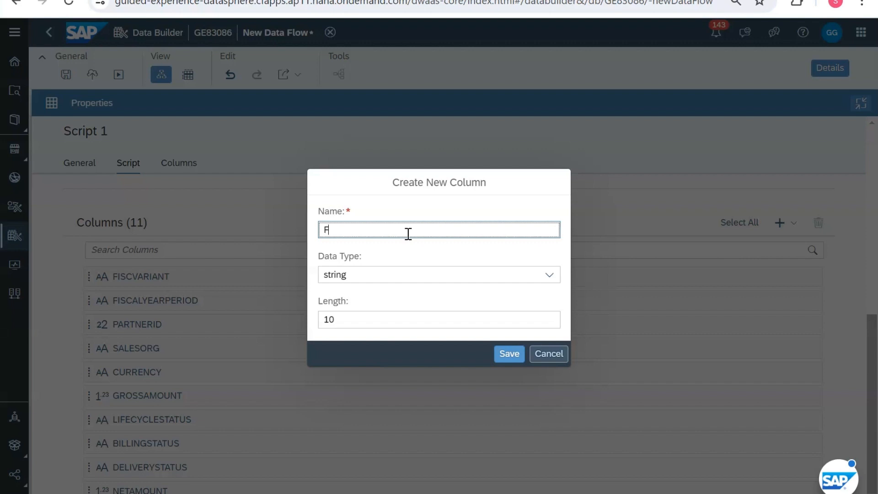
type("ISCALPERIOD")
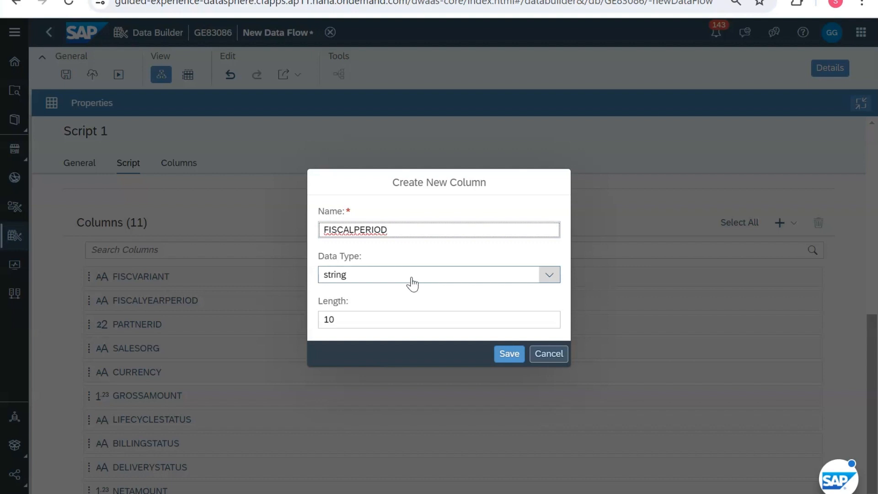
left_click(384, 317)
key("BackSpace")
key("BackSpace")
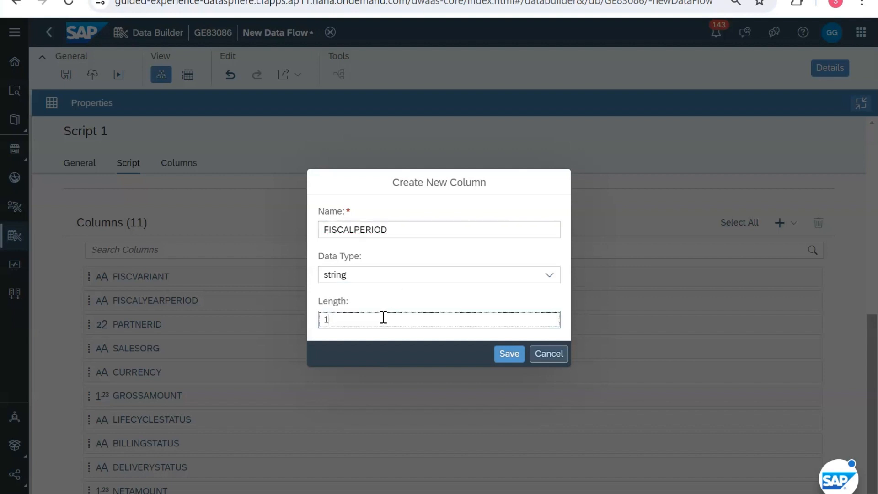
type("3")
left_click(515, 361)
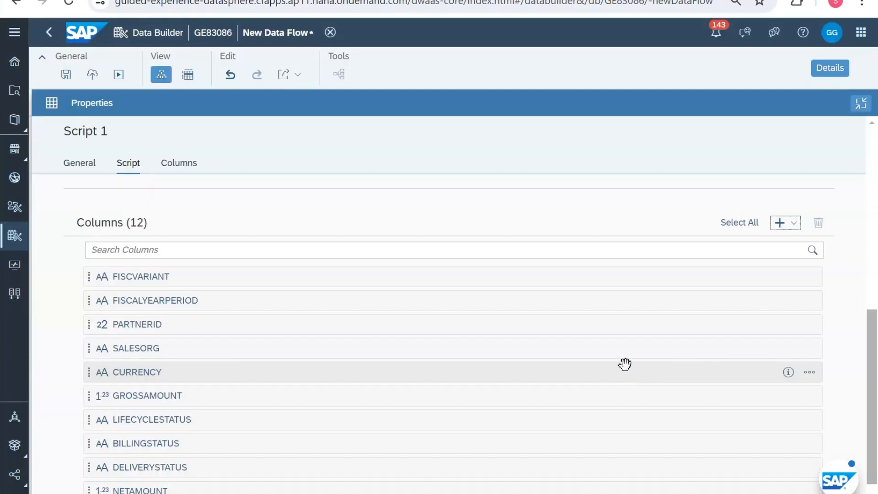
Step: Start another new column for the Script operator and name it TAXAMOUNT
scroll(624, 353, "down", 1)
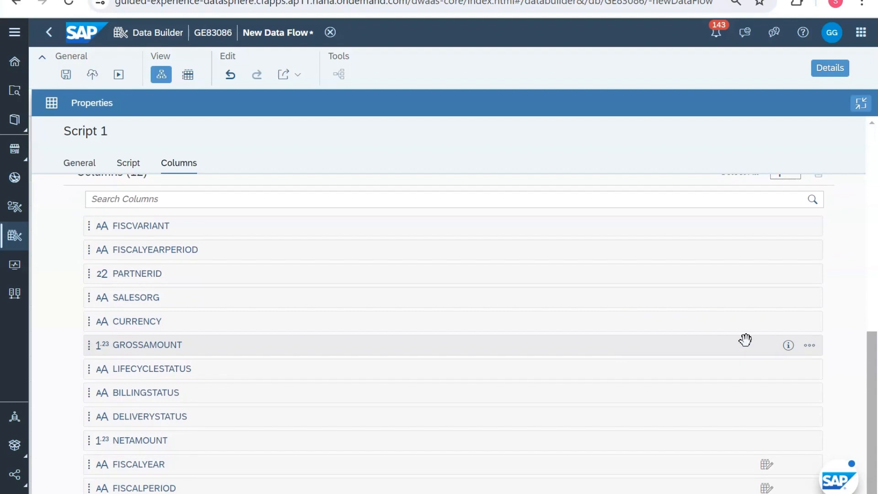
scroll(787, 321, "up", 2)
left_click(795, 270)
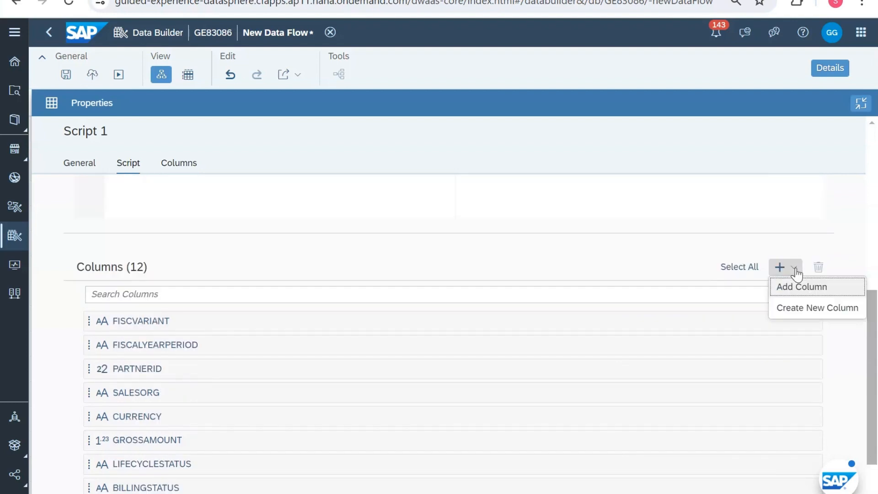
left_click(803, 311)
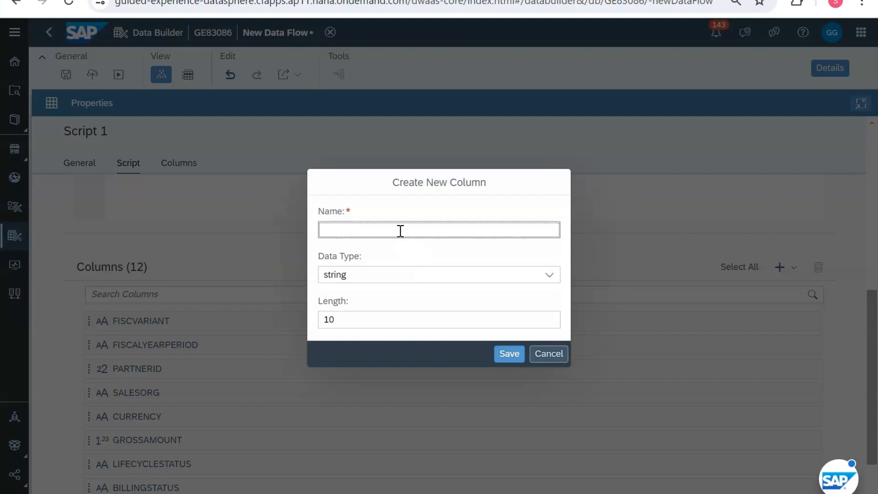
type("TAZ")
key("BackSpace")
type("XA")
type("OUT")
key("BackSpace")
type("NT")
Step: Give the TAXAMOUNT column the decimal data type with precision 38 and scale 2, and save it
left_click(422, 278)
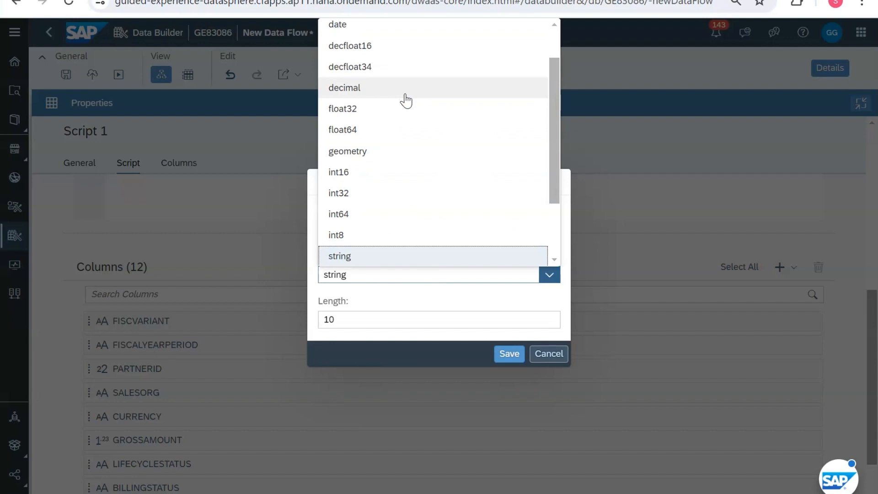
scroll(406, 101, "up", 1)
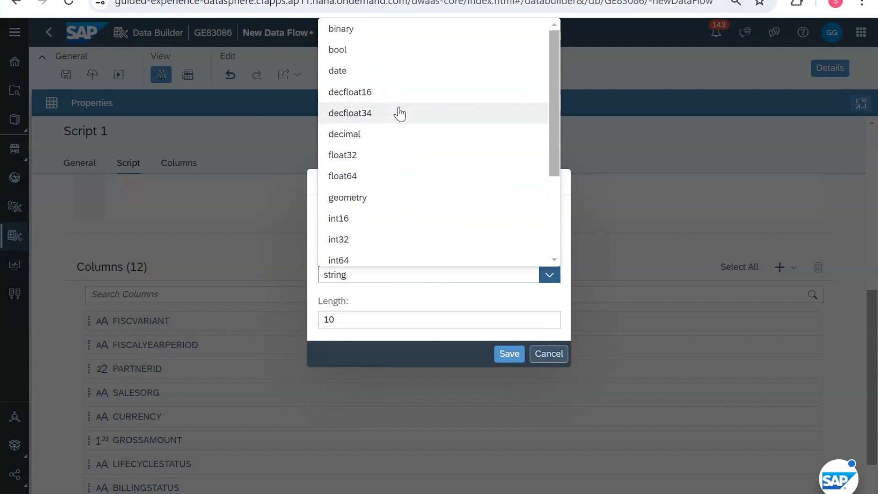
left_click(393, 136)
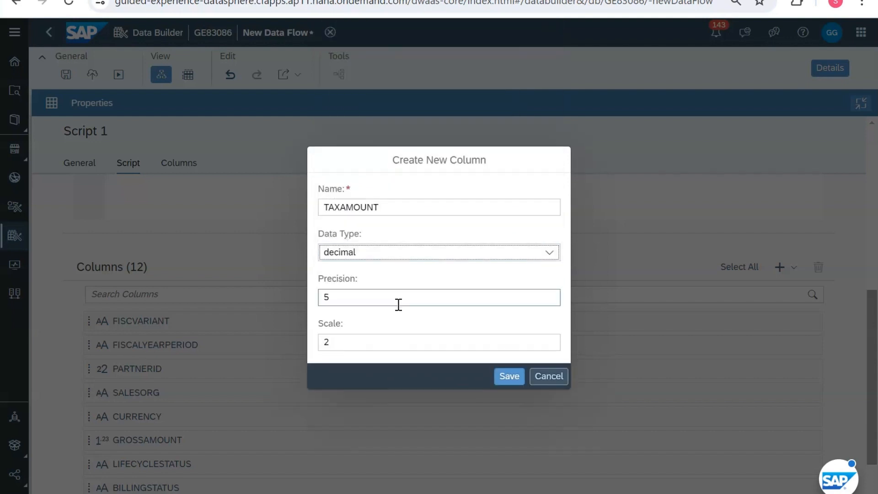
left_click(398, 298)
double_click(327, 298)
type("38")
left_click(410, 342)
left_click(505, 376)
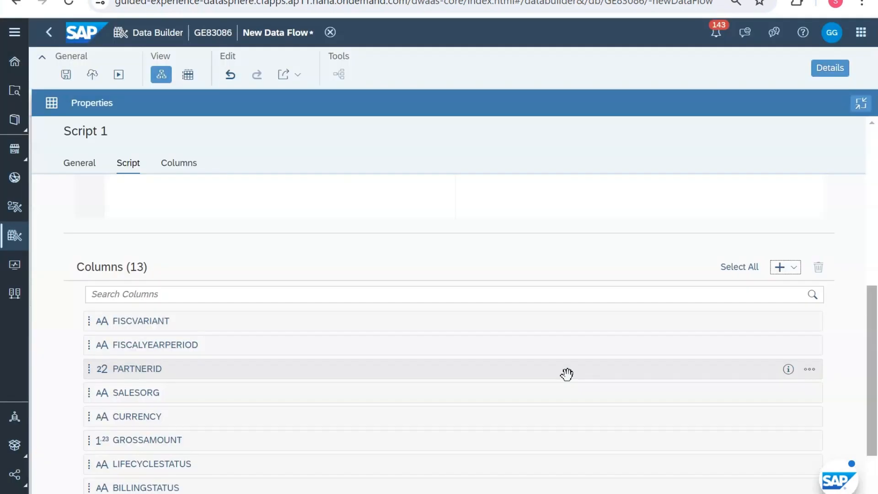
Step: Check the data type of the GROSSAMOUNT column and return to the Python script
scroll(567, 374, "down", 3)
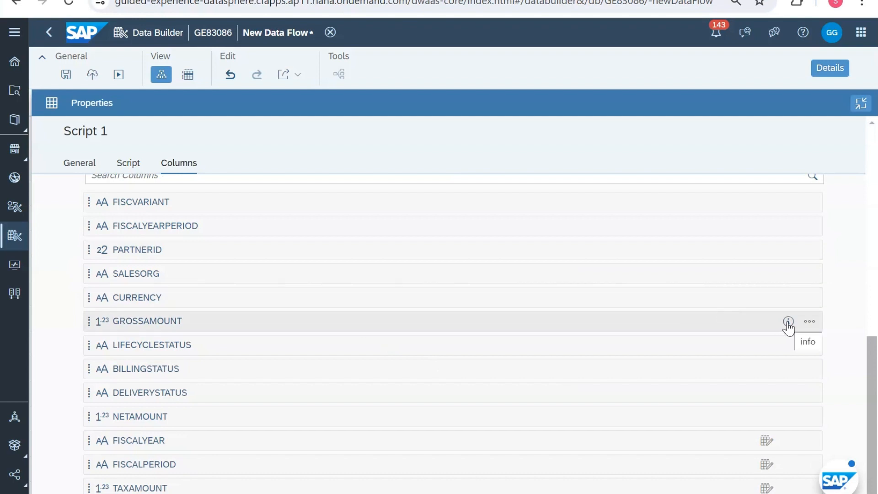
left_click(787, 325)
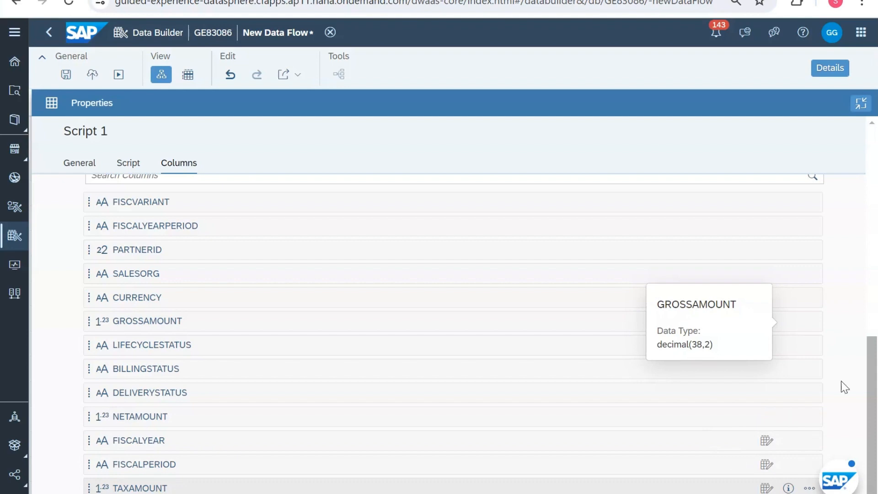
left_click_drag(873, 357, 875, 179)
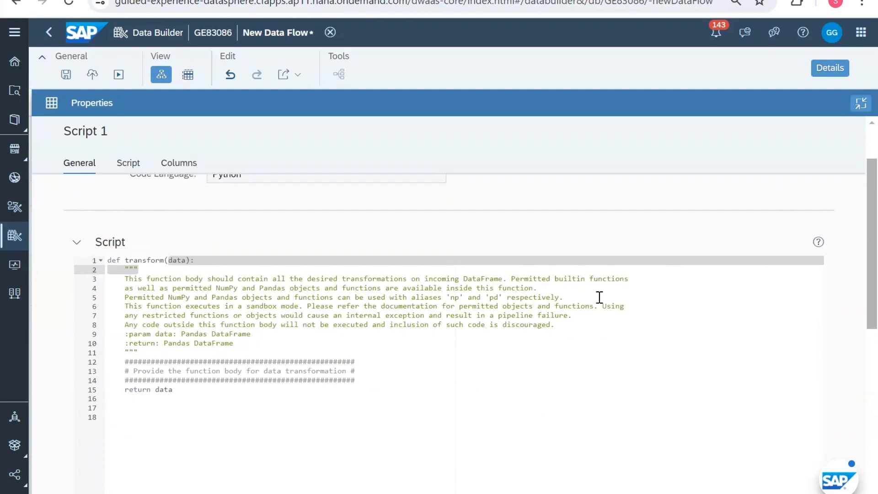
Step: Insert the line df = data below the comment block in the transform function, with blank lines around it
left_click(372, 380)
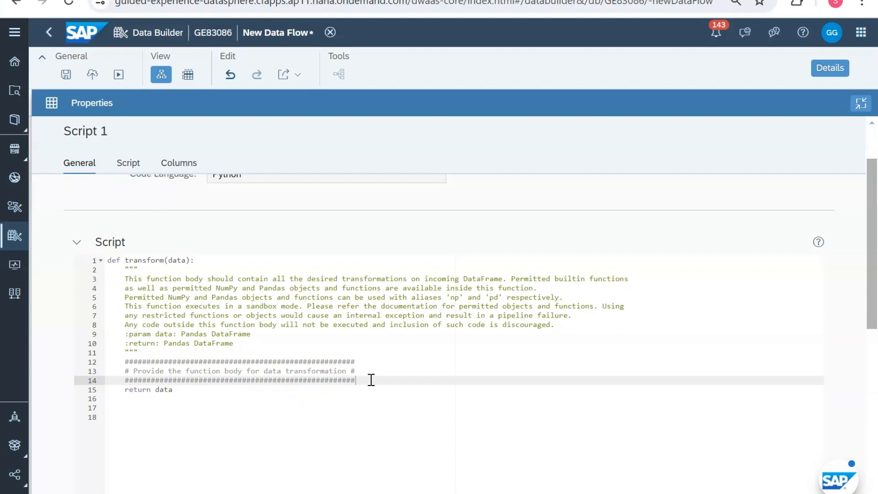
key("Return")
key("Return")
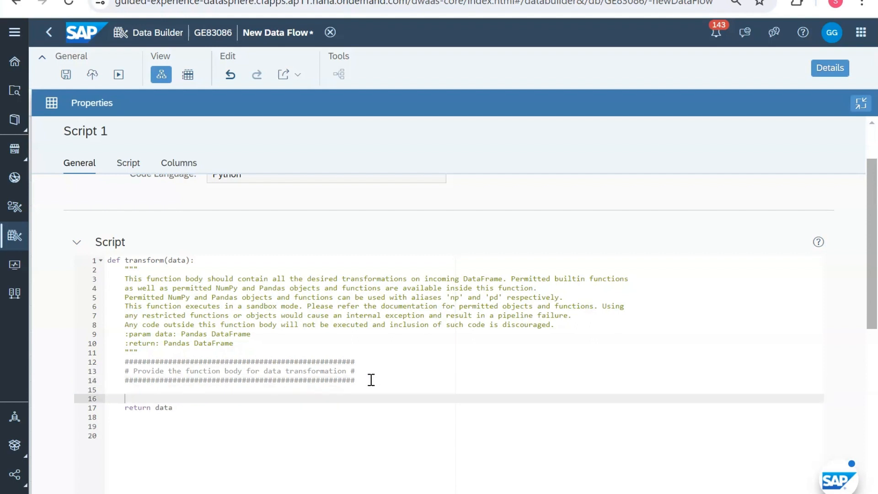
key("Up")
key("Return")
type("df")
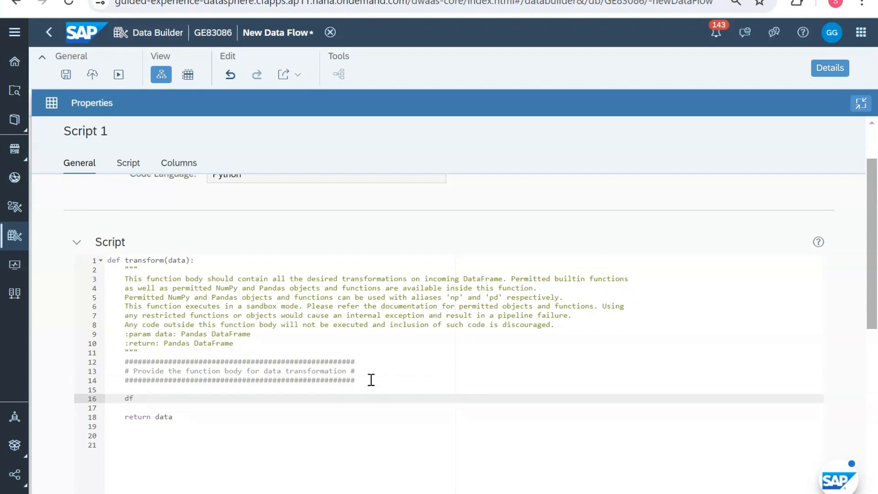
type(" = data")
key("Return")
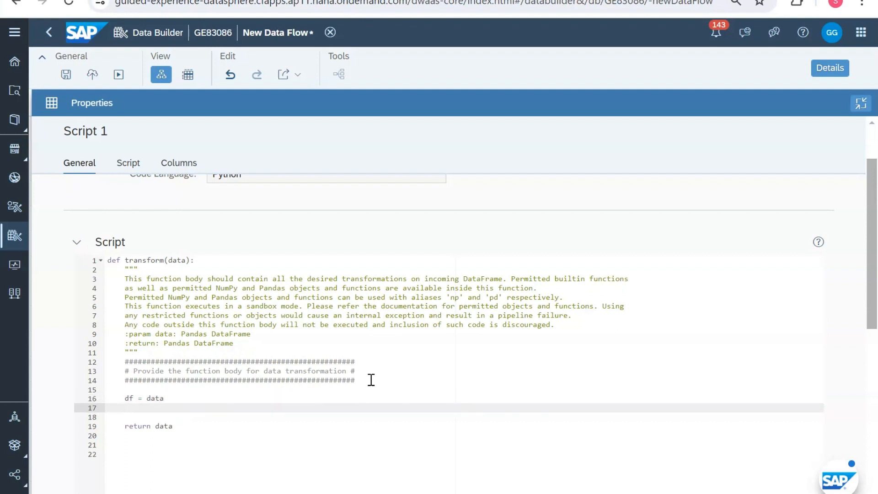
Step: Below df = data, write the assignment df['FISCALYEAR'] = df['FISCALYEARPERIOD']
type("f")
type("f")
type("[")
type("'")
type("FISCAL")
type("YEAR")
type("] = ")
type("df")
type("[")
type("'")
type("FISCAL")
type("YEARPERI")
key("BackSpace")
type("IOD")
key("Right")
key("Right")
Step: Append .str[:4] to the FISCALYEAR assignment so it takes the first four characters
type(".STR")
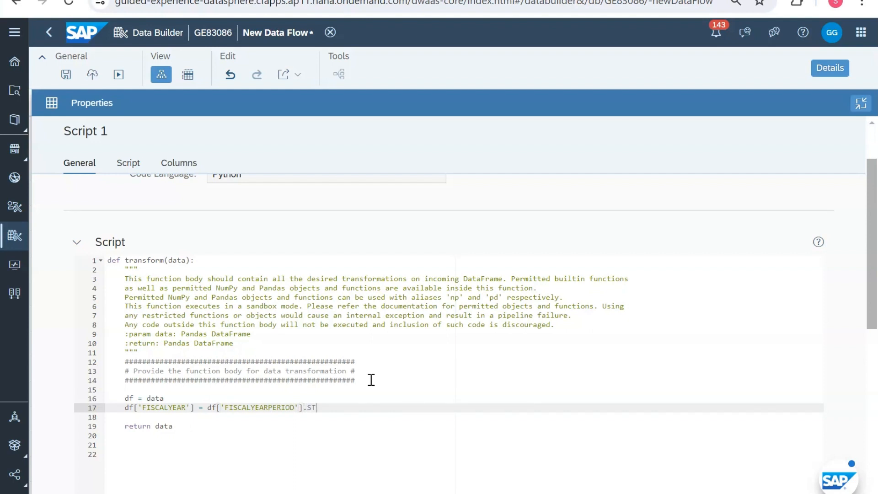
key("BackSpace")
key("BackSpace")
key("BackSpace")
type("str[:4")
left_click(323, 411)
type("0")
key("BackSpace")
double_click(333, 407)
left_click(347, 411)
double_click(330, 409)
Step: Add the line df['FISCALPERIOD'] = df['FISCALYEARPERIOD'].str[4:] below the FISCALYEAR assignment
key("Return")
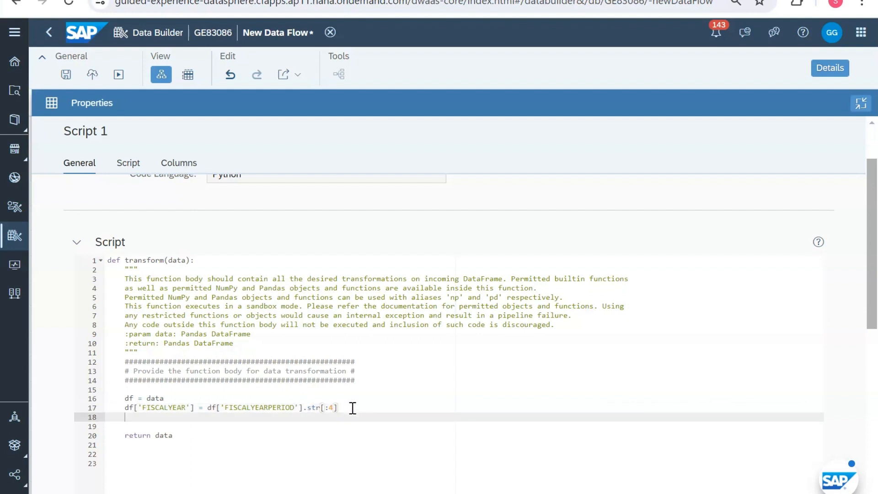
type("df['FISCALPERIOD'] = df[")
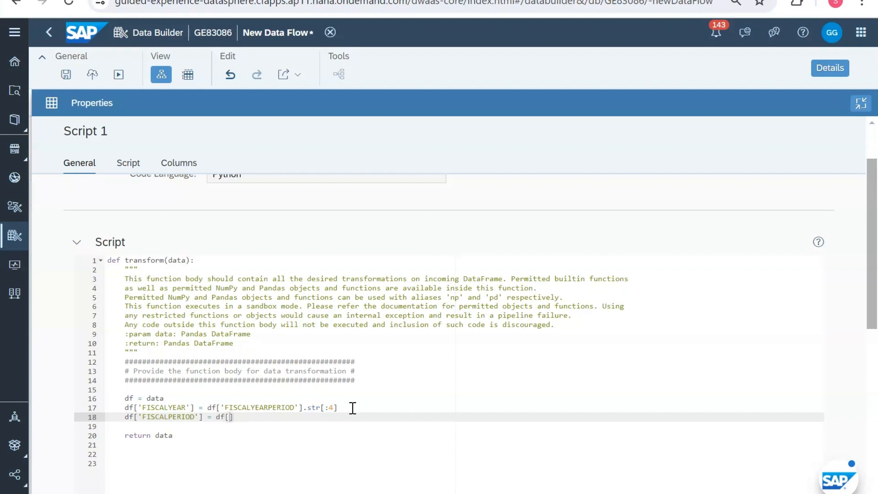
type("'FISCALYEARPERIOD")
key("End")
type(".S")
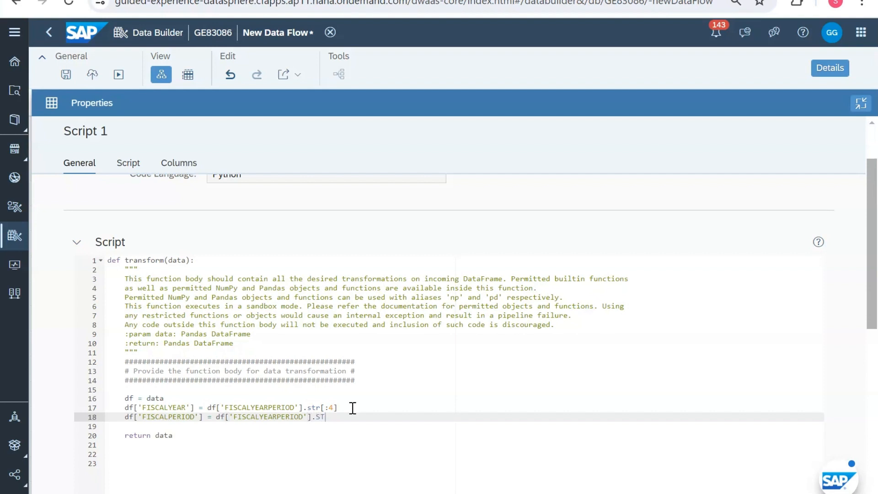
type("tr[")
type("4:")
left_click(391, 411)
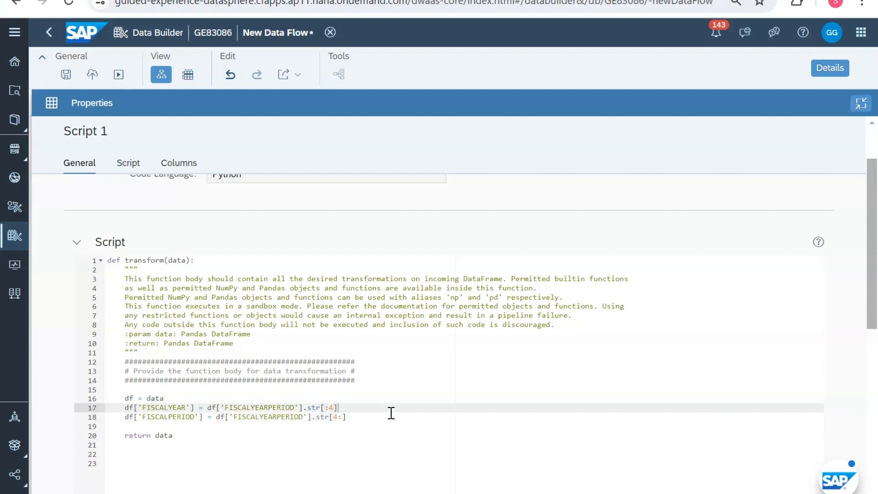
left_click(339, 416)
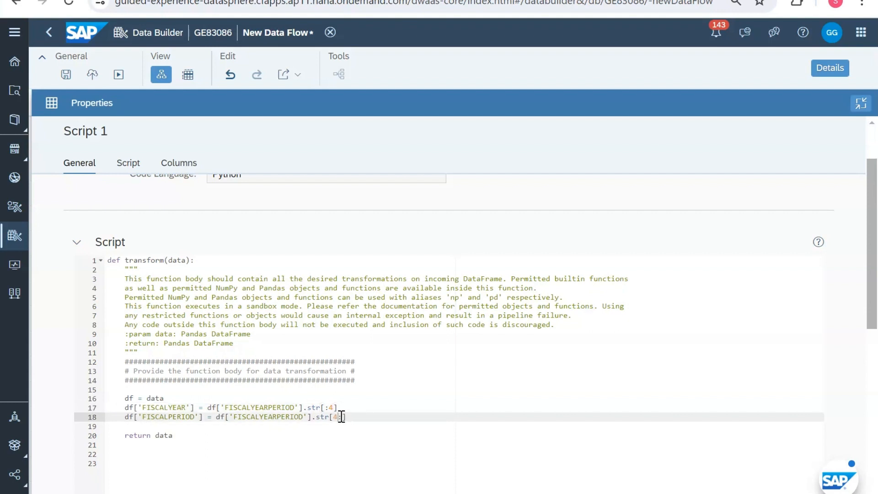
Step: Begin a third assignment below the period line with df['FISCALPERIOD'] = df
key("Return")
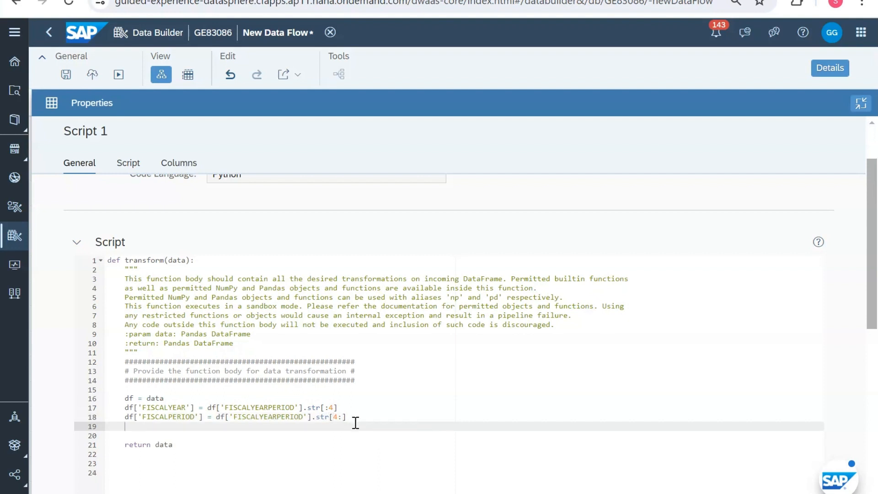
type("df")
type("[")
type("FIS")
key("BackSpace")
key("BackSpace")
key("BackSpace")
type("FISC")
type("AL")
type("PER")
type("IOD")
type("df")
Step: Change the target column of the unfinished assignment to TAXAMOUNT
left_click(197, 427)
key("BackSpace")
key("BackSpace")
key("BackSpace")
key("BackSpace")
key("BackSpace")
key("BackSpace")
key("BackSpace")
key("BackSpace")
key("BackSpace")
key("BackSpace")
key("BackSpace")
key("BackSpace")
type("TAXAMOUNT")
Step: Complete the TAXAMOUNT assignment with df['GROSSAMOUNT'] - df['NETAMOUNT'] and highlight the whole line
key("End")
type("['GROSSAMOUNT")
key("End")
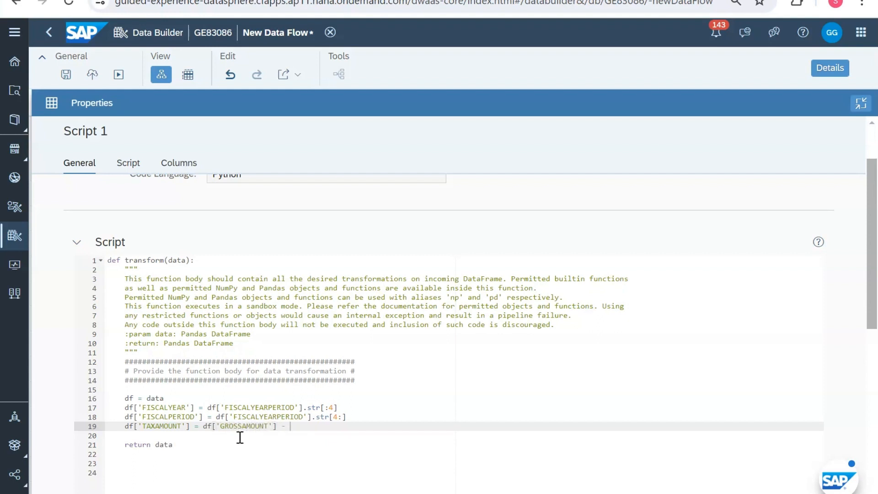
type("- df[")
type("'")
type("NEWT")
key("BackSpace")
key("BackSpace")
type("TAMOUNT")
left_click_drag(127, 427, 357, 427)
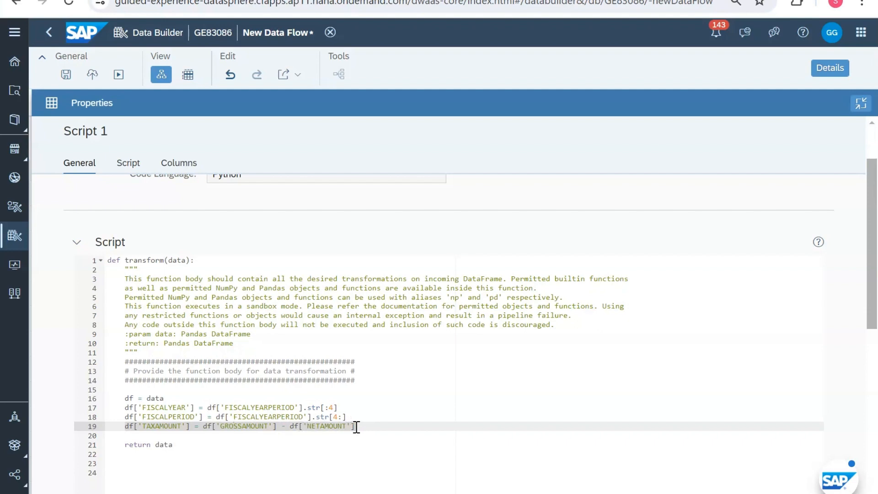
Step: Change the return statement at the end of the transform function to return df
left_click(380, 427)
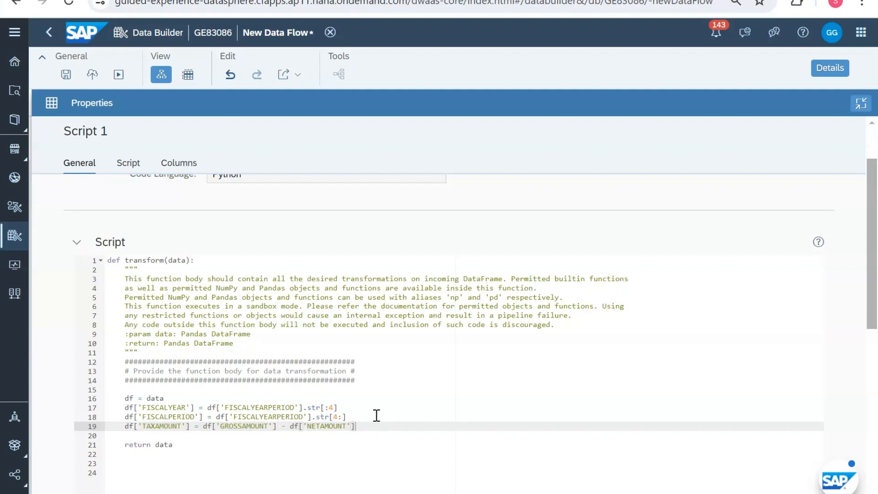
scroll(376, 415, "down", 1)
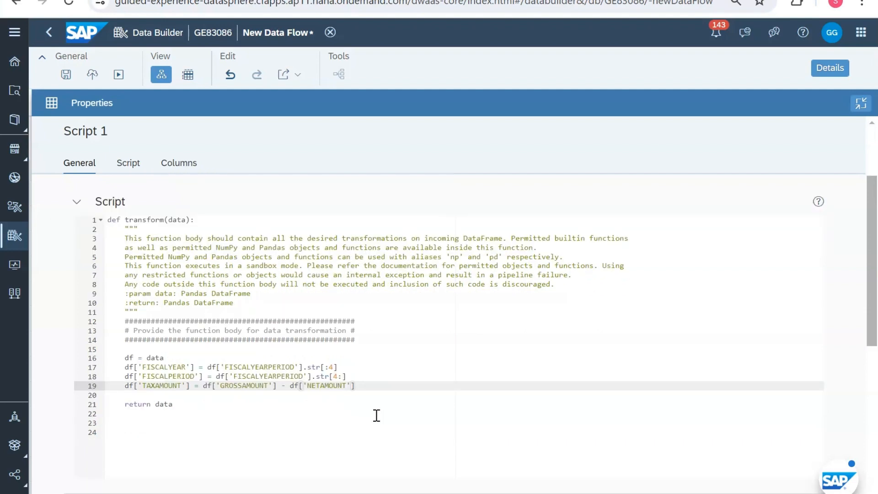
left_click(357, 368)
left_click(356, 380)
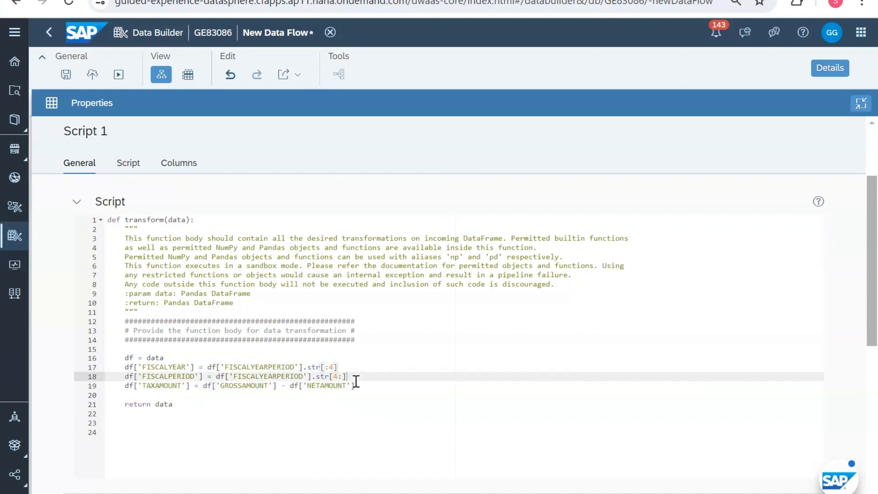
left_click(199, 404)
key("BackSpace")
key("BackSpace")
key("BackSpace")
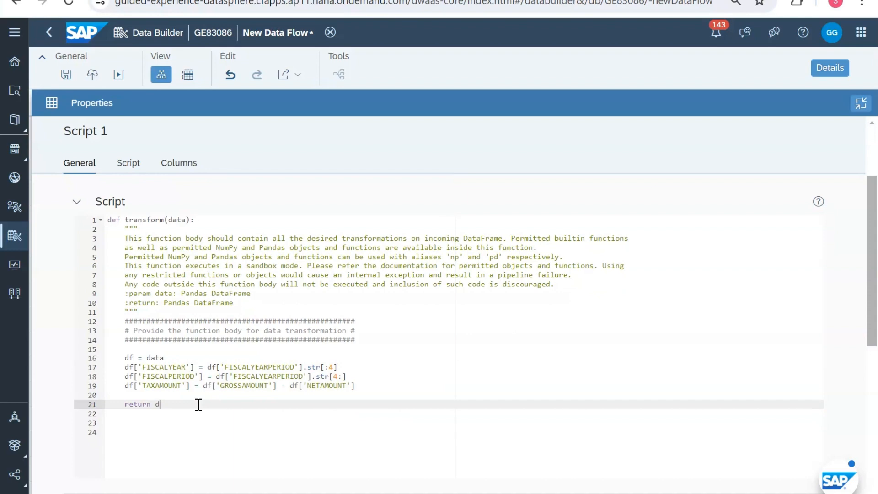
type("F")
key("BackSpace")
type("f")
Step: Review the finished transform script together with the columns and general settings of Script 1
scroll(239, 449, "down", 8)
scroll(237, 447, "up", 2)
scroll(226, 435, "down", 1)
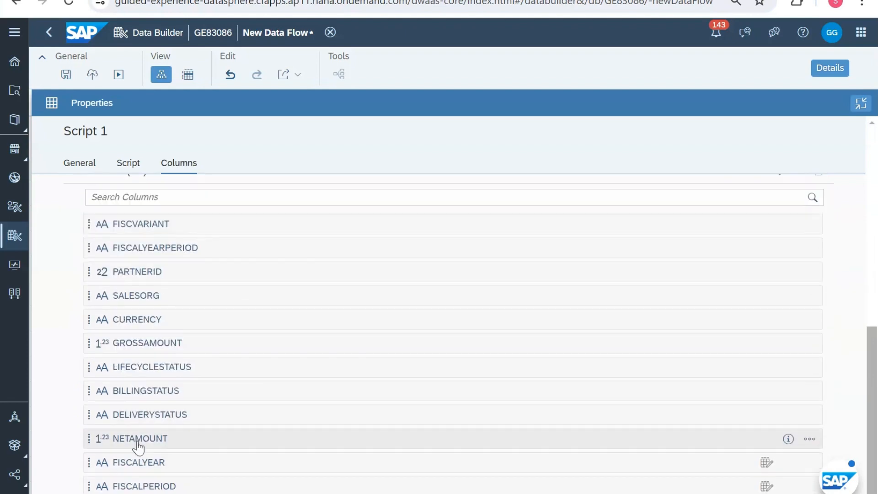
scroll(139, 446, "down", 1)
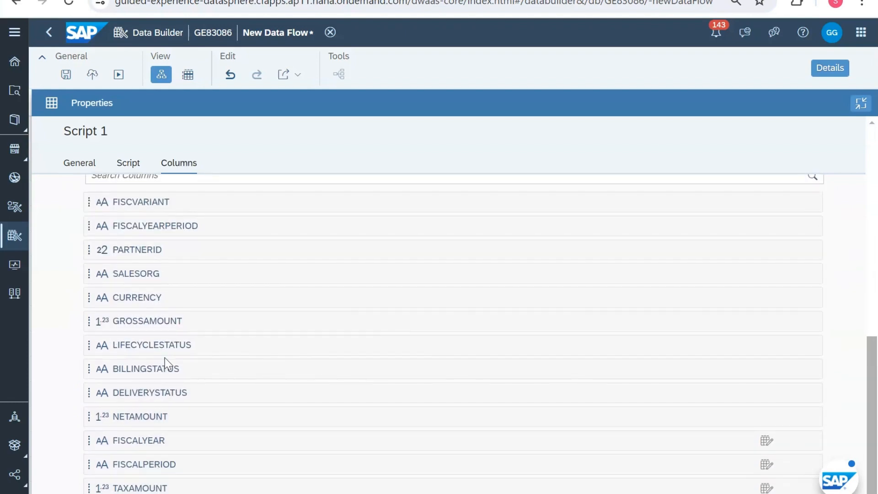
scroll(169, 365, "up", 1)
scroll(173, 363, "up", 6)
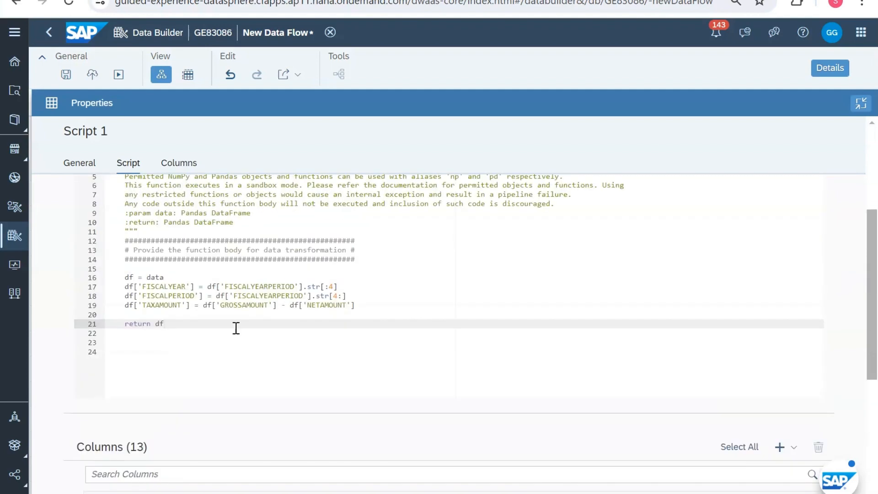
scroll(354, 270, "up", 3)
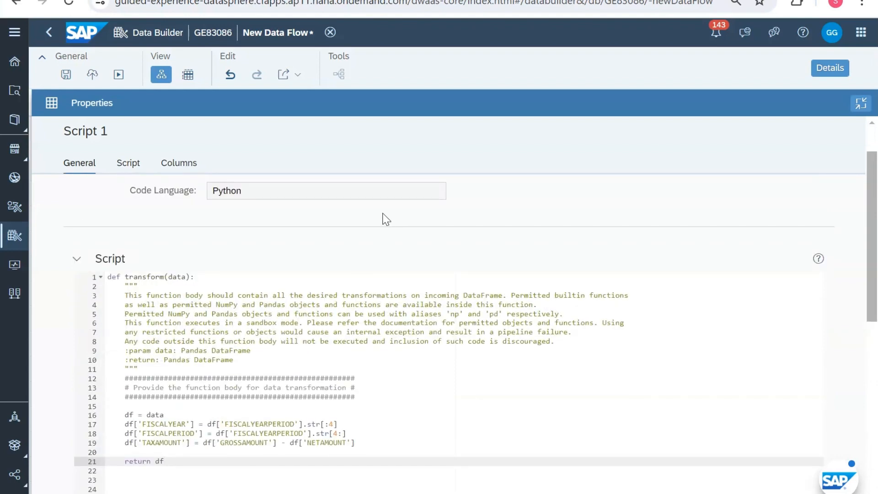
scroll(485, 376, "down", 1)
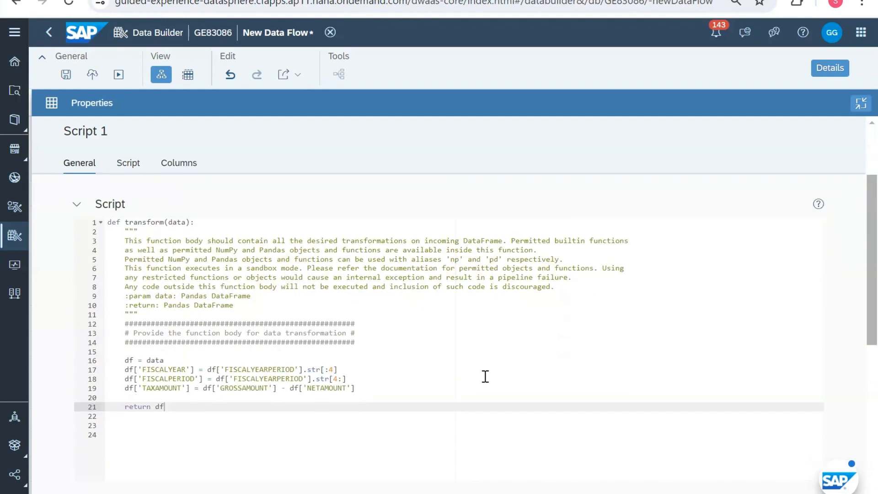
scroll(484, 376, "up", 1)
scroll(486, 376, "up", 1)
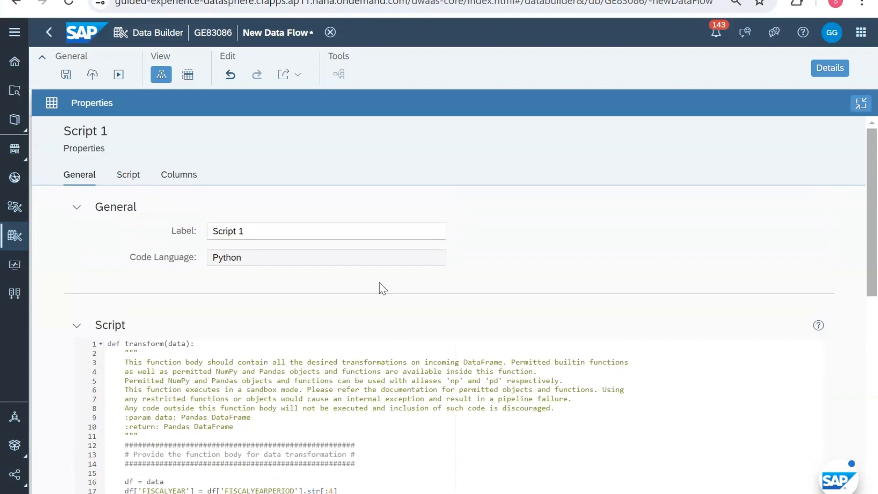
scroll(679, 291, "down", 3)
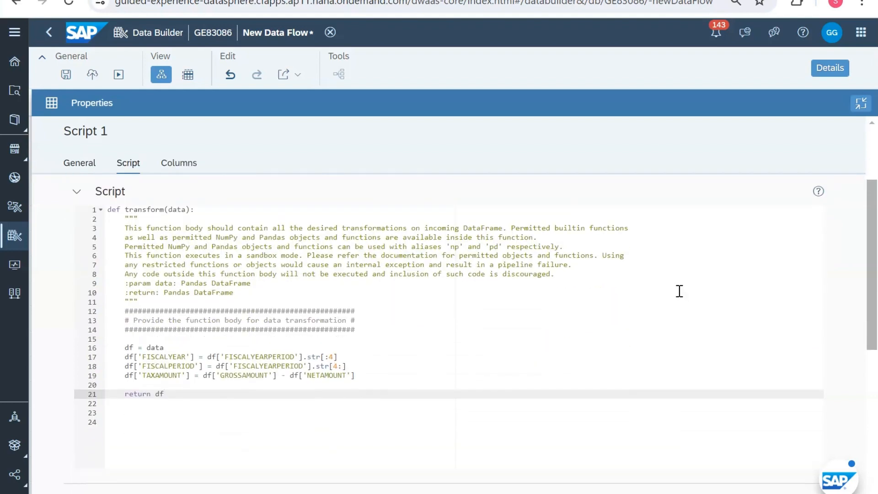
scroll(680, 291, "down", 5)
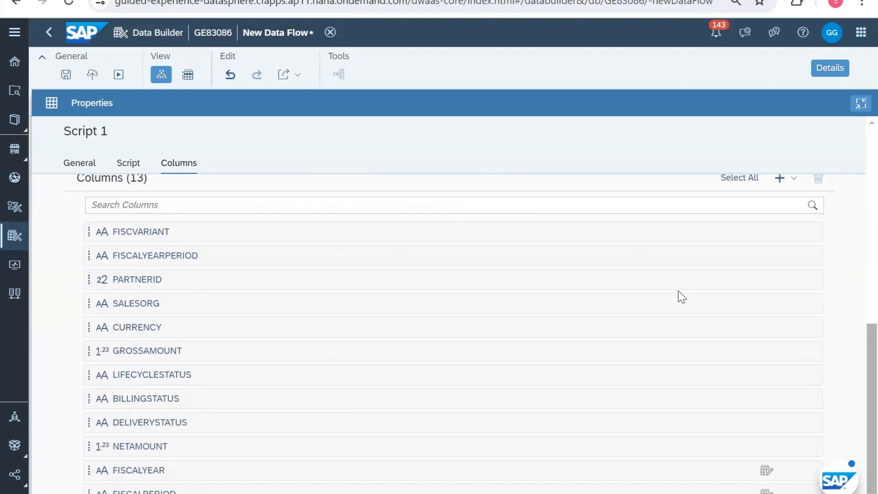
scroll(679, 291, "up", 6)
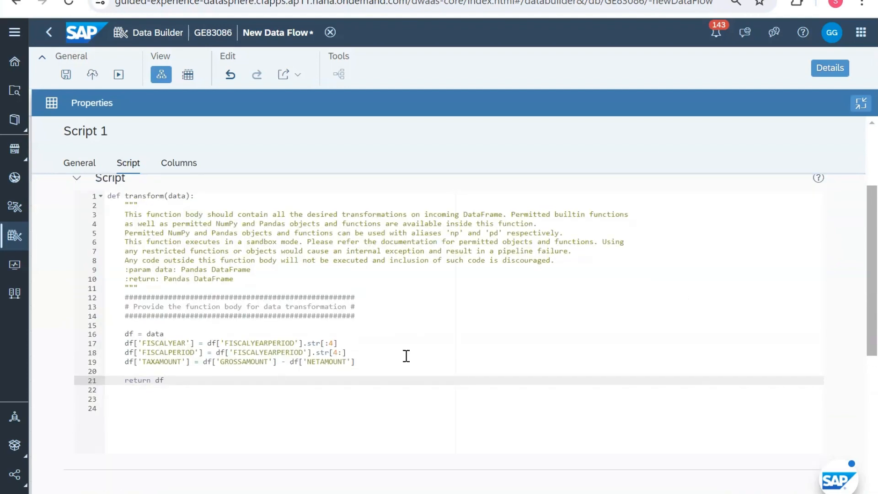
scroll(597, 262, "up", 1)
scroll(596, 262, "up", 2)
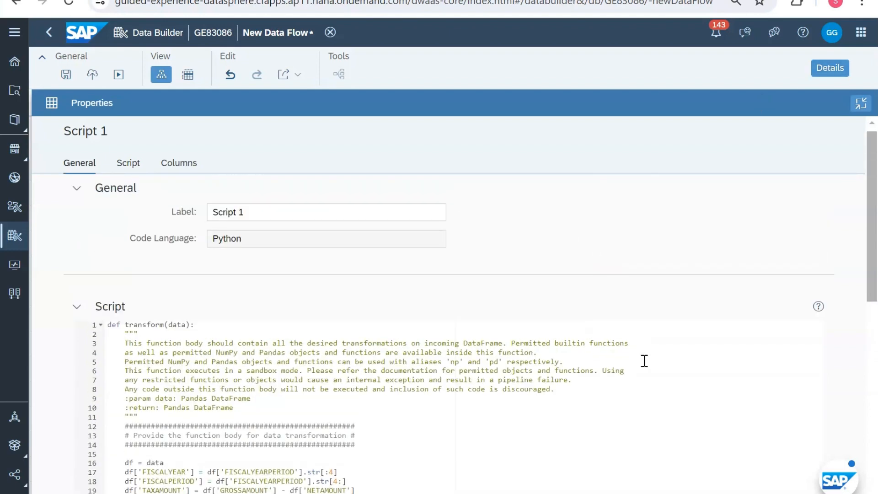
scroll(641, 365, "down", 3)
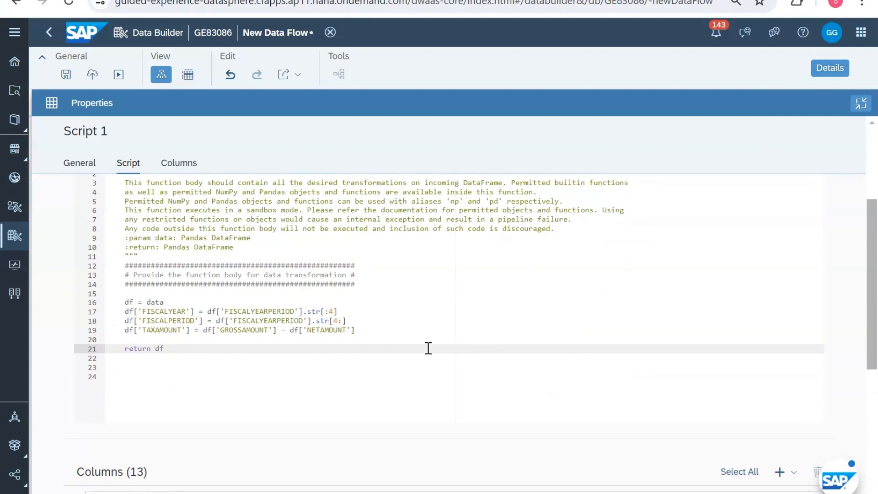
scroll(531, 346, "down", 3)
scroll(531, 348, "up", 7)
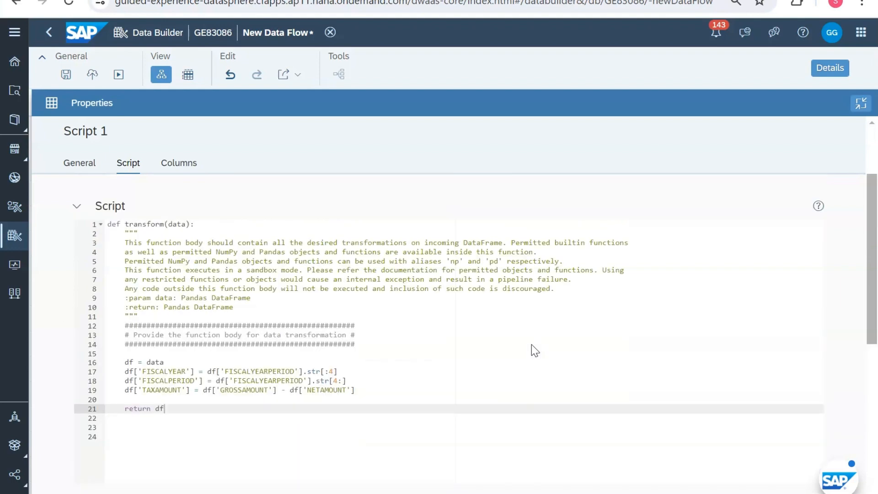
scroll(678, 302, "up", 2)
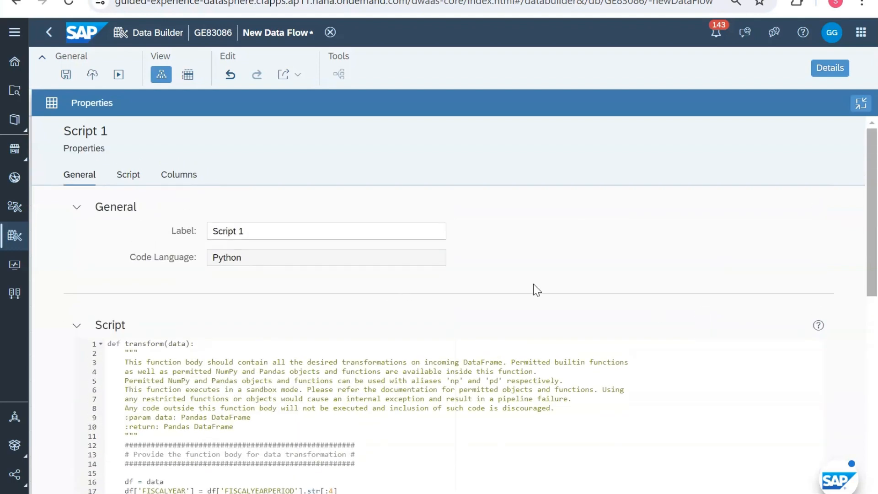
Step: Restore the Script 1 properties to normal size, check its script and columns there, and hide the details
left_click(863, 110)
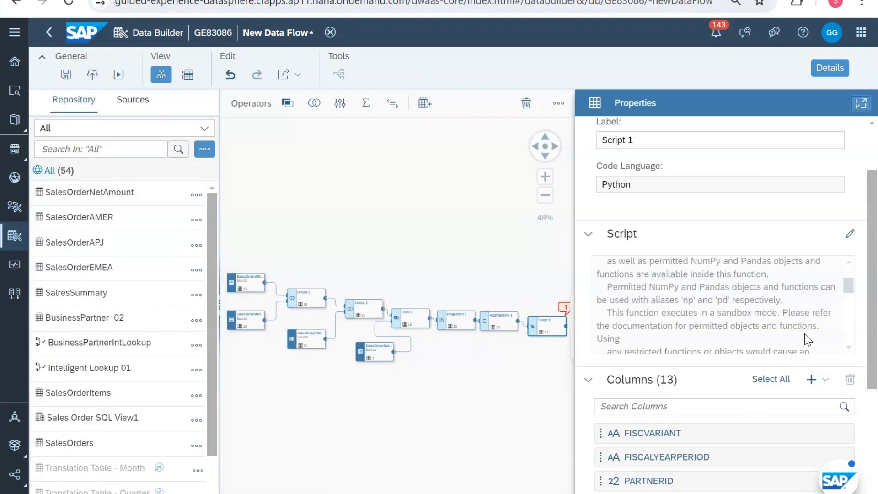
scroll(805, 335, "down", 10)
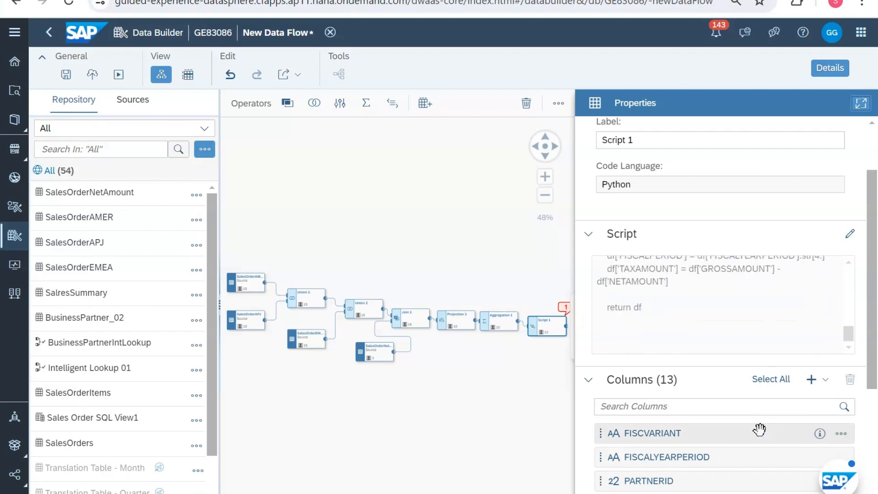
scroll(760, 430, "down", 5)
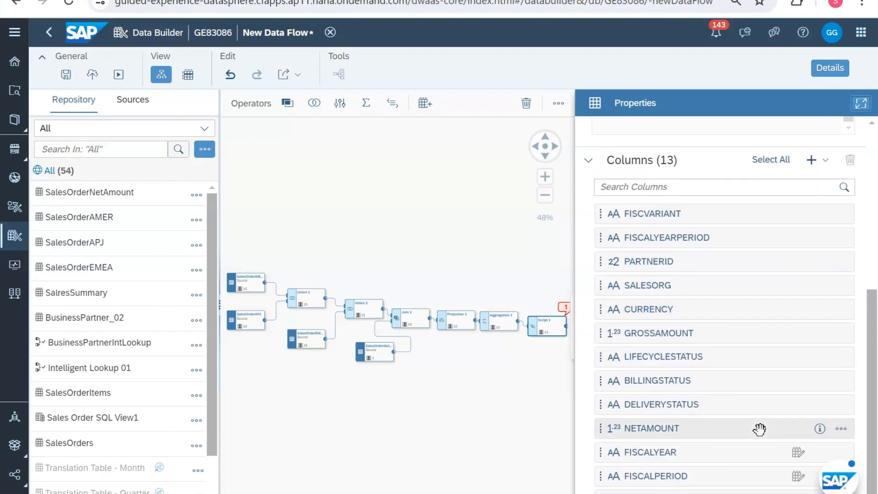
scroll(745, 358, "up", 8)
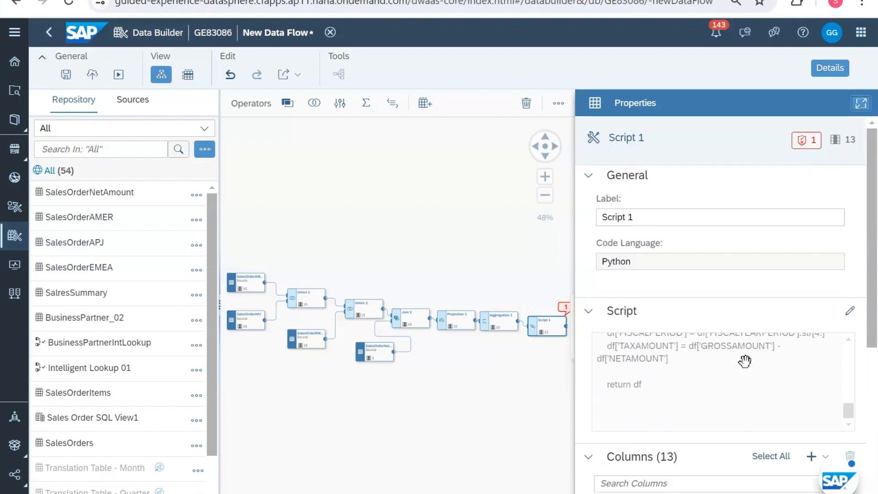
left_click(843, 69)
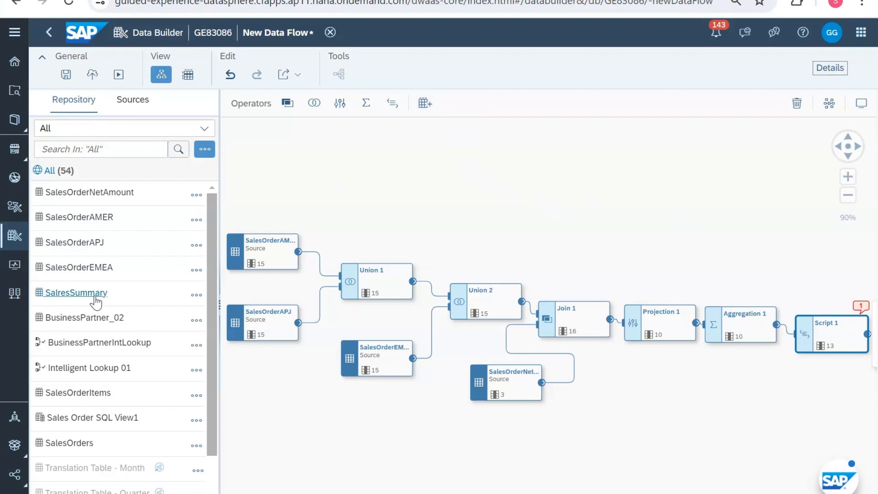
Step: Add the SalresSummary table to the data flow as a target and connect Script 1 to it
left_click_drag(95, 302, 877, 410)
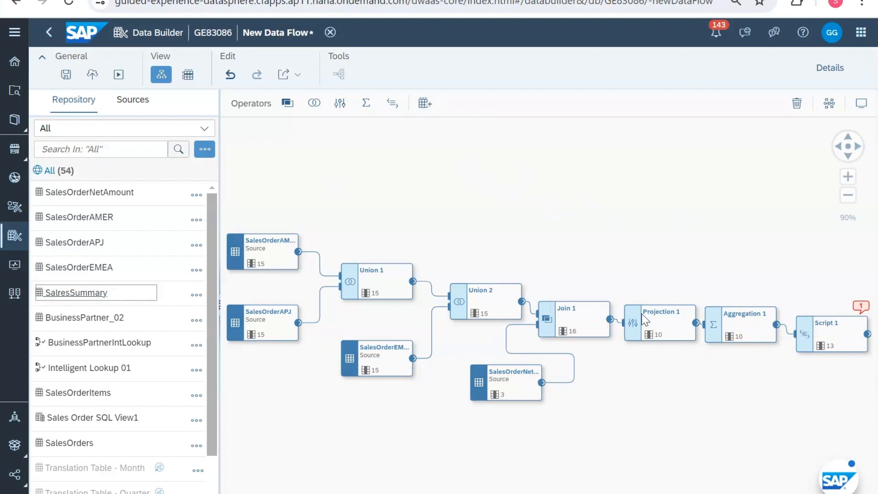
left_click(819, 437)
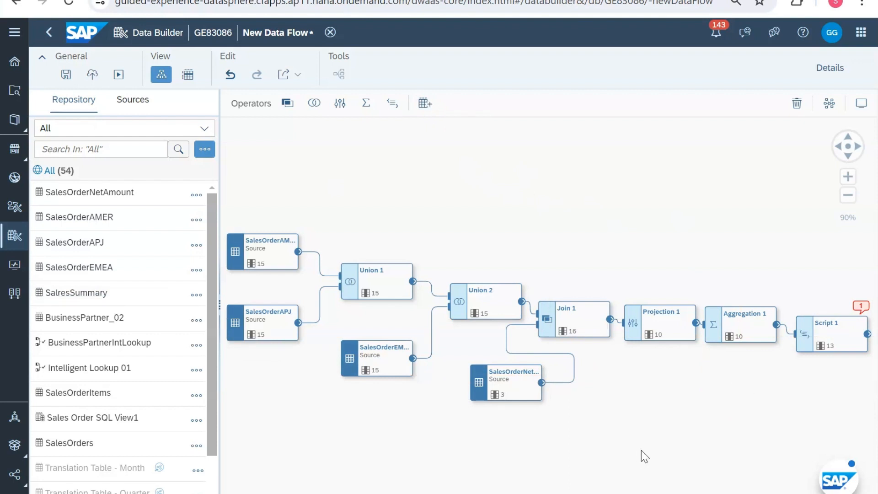
left_click_drag(78, 297, 825, 411)
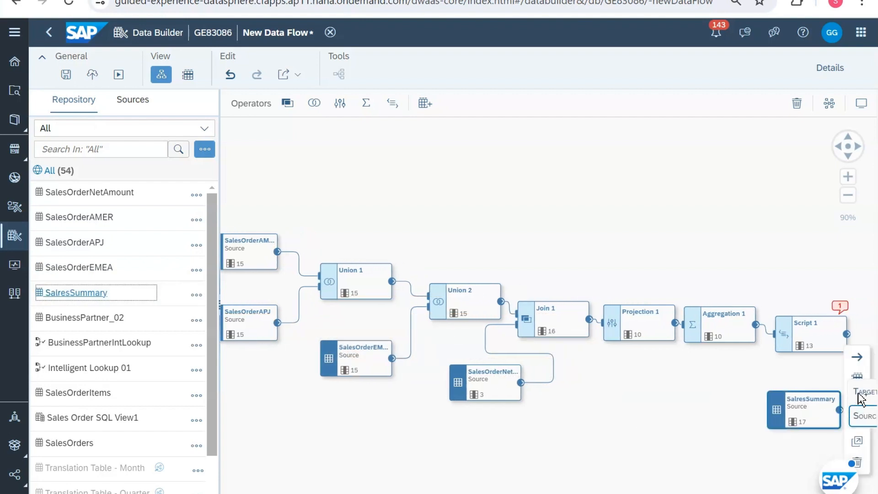
left_click(861, 394)
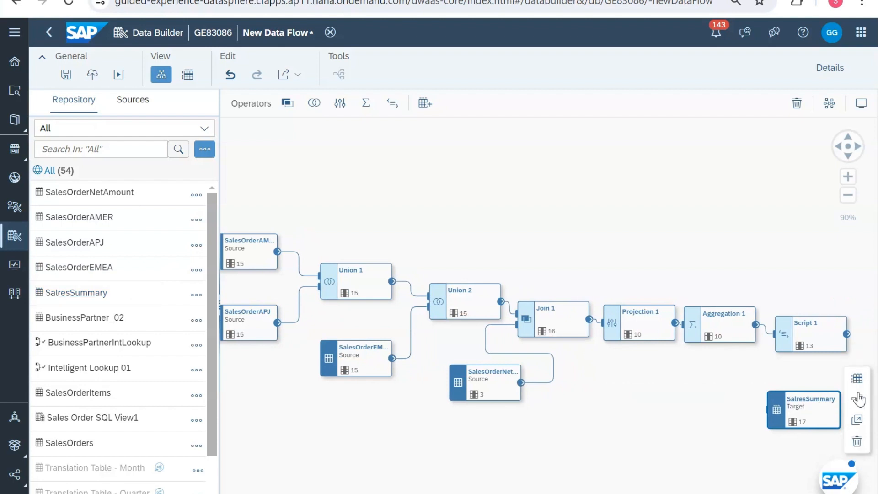
left_click(816, 337)
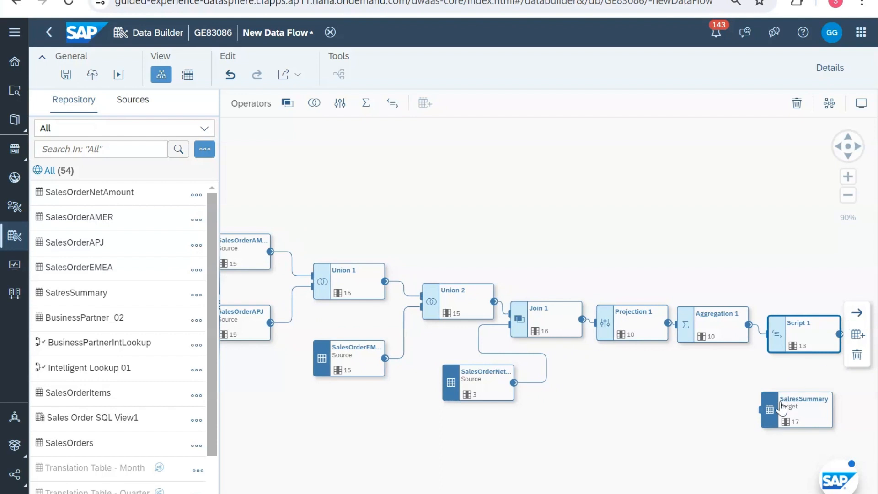
left_click(774, 414)
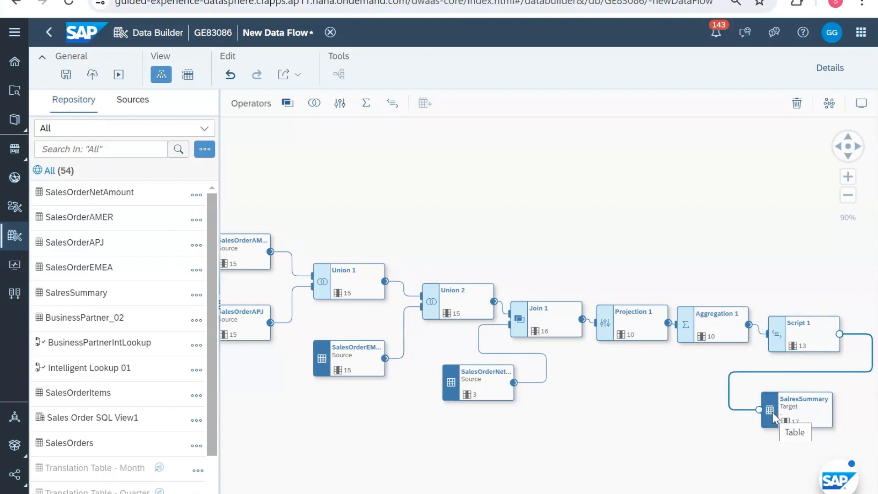
Step: Inspect the properties of the SalresSummary target and remove it from the data flow
left_click(802, 416)
left_click(830, 73)
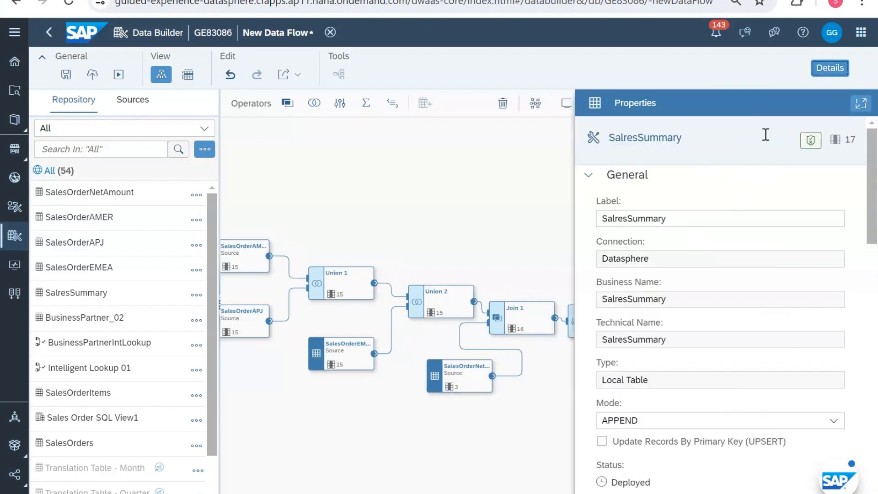
left_click(830, 68)
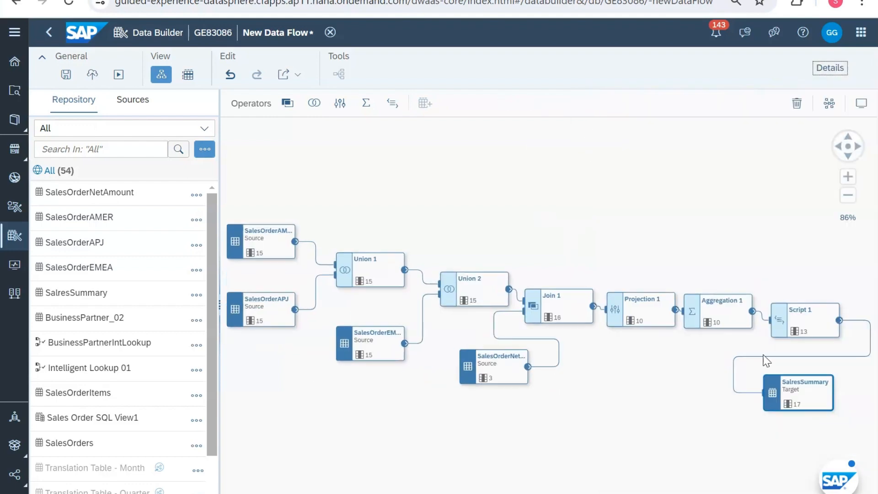
left_click(809, 385)
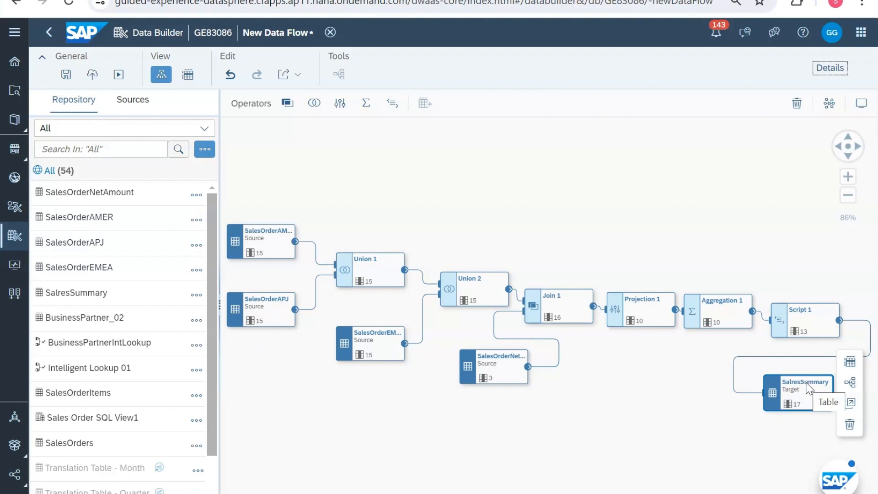
left_click(850, 425)
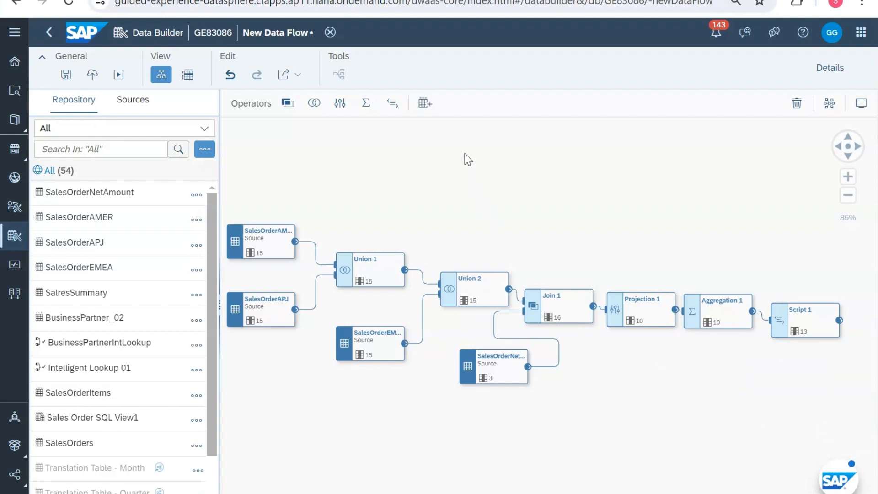
Step: Add a new target table after Script 1 and display its properties
left_click(825, 314)
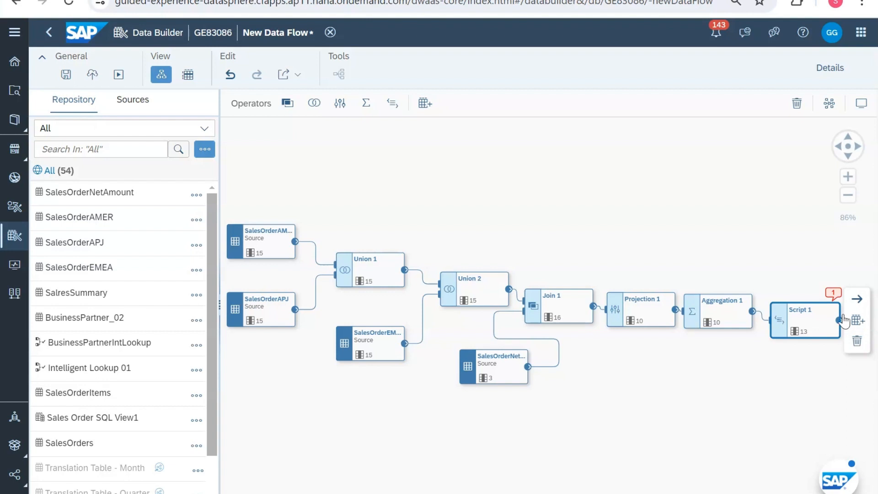
left_click(425, 104)
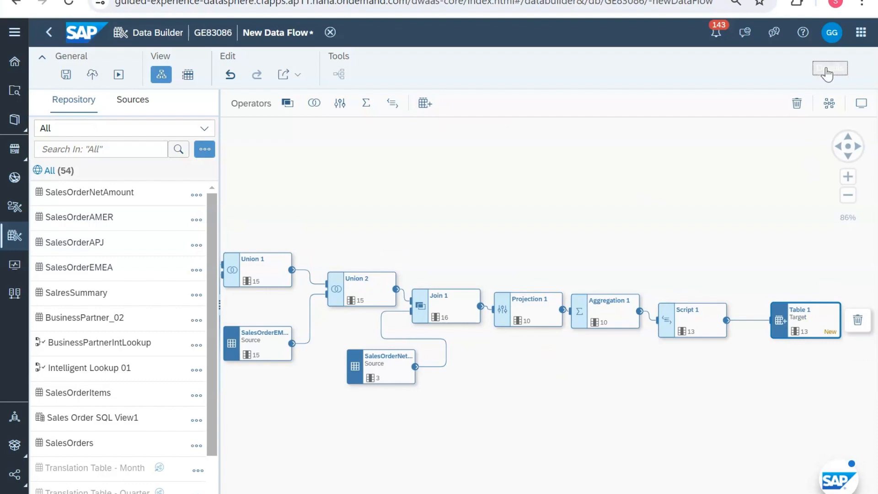
left_click(829, 69)
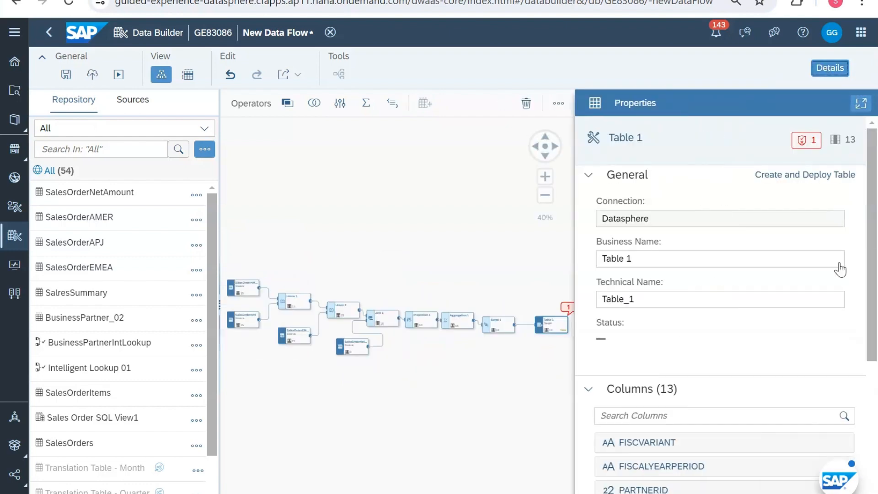
Step: Name the new target table SalesOrderSummary, for both its business name and its technical name
triple_click(598, 258)
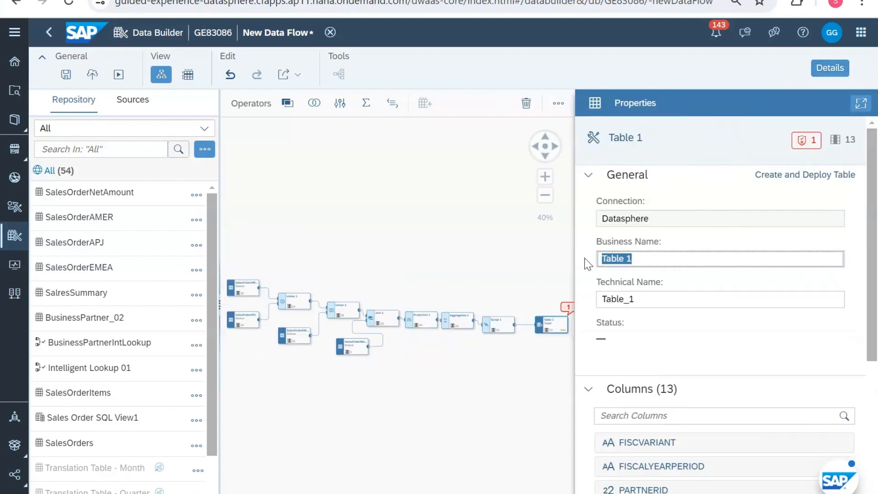
type("Sales")
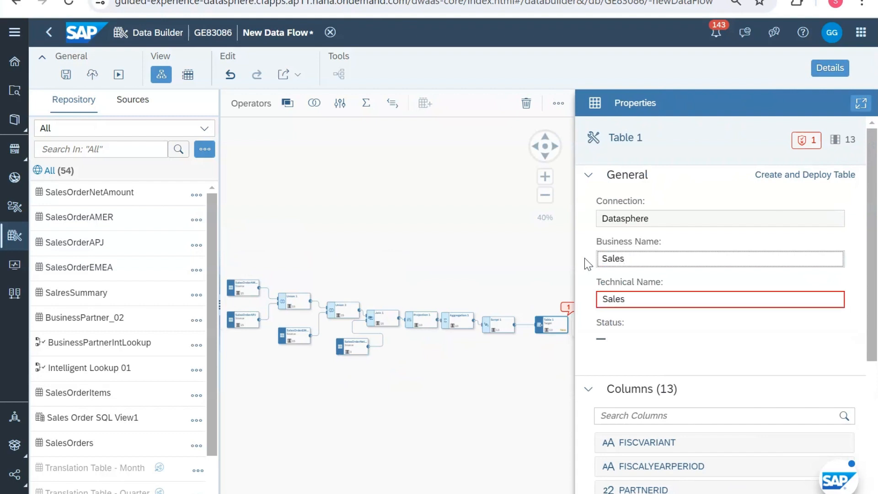
type("Orde")
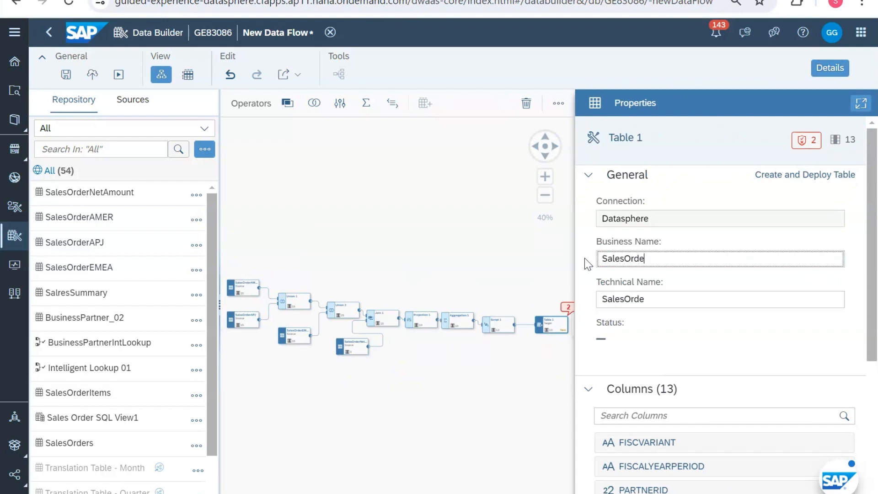
type("rSummary")
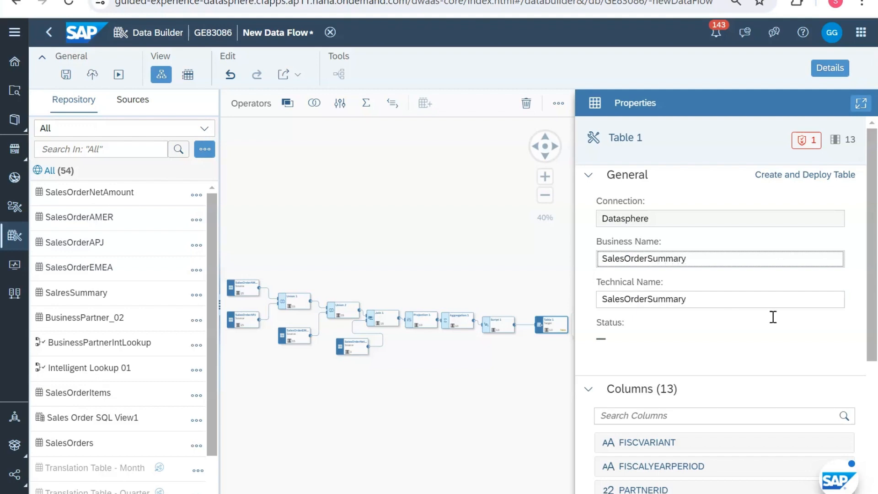
Step: Set the columns FISCVARIANT, FISCALYEARPERIOD and PARTNERID as keys of the SalesOrderSummary target table
scroll(772, 315, "down", 2)
scroll(765, 268, "down", 3)
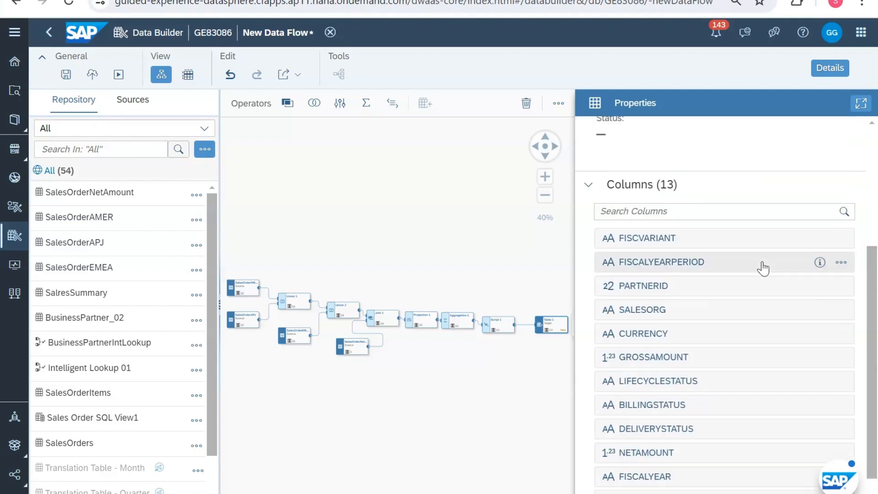
scroll(763, 269, "down", 1)
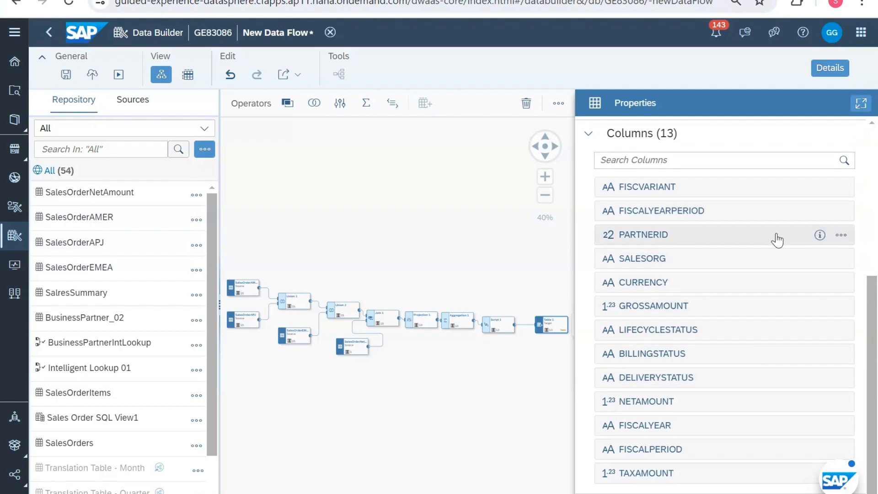
scroll(778, 239, "up", 4)
scroll(779, 234, "down", 2)
left_click(842, 281)
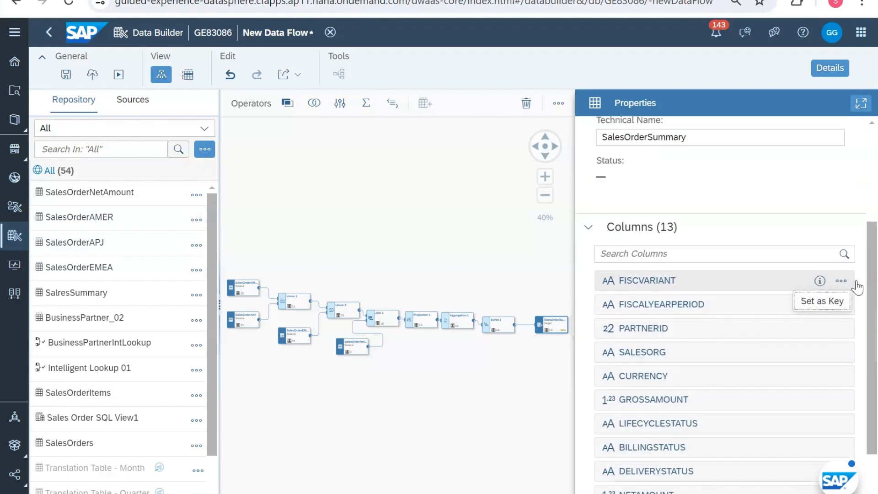
left_click(863, 287)
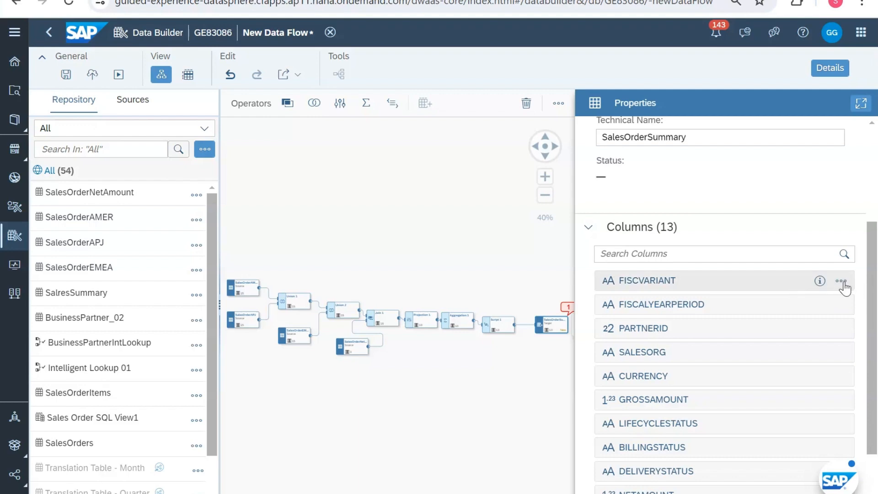
left_click(840, 283)
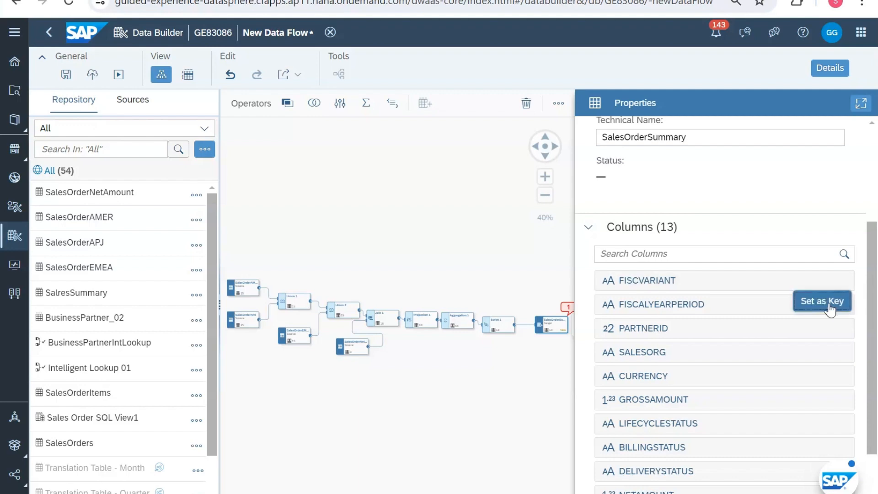
left_click(852, 311)
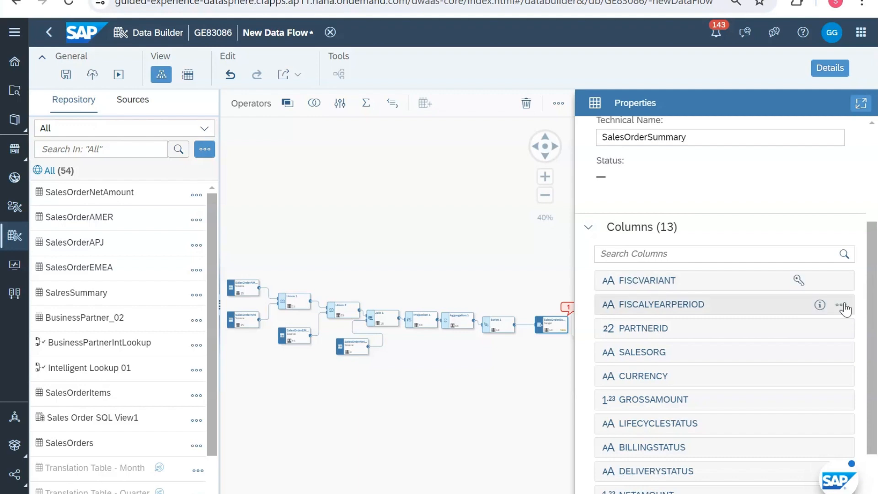
left_click(841, 305)
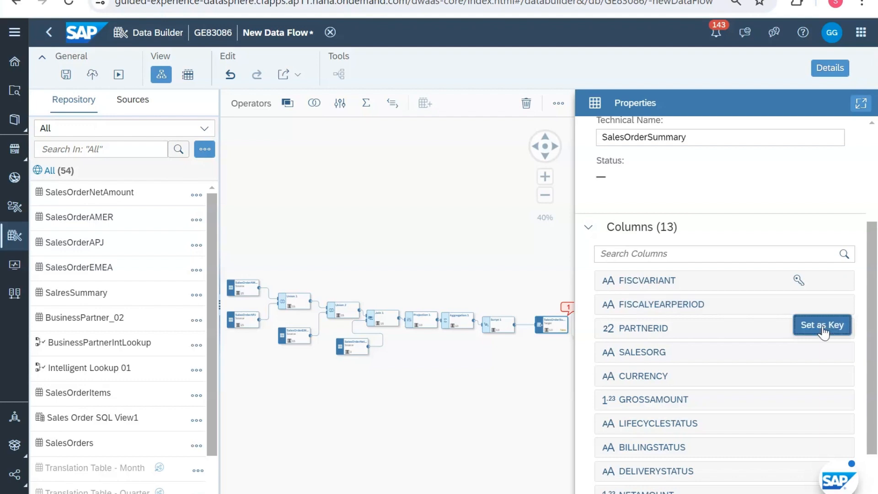
left_click(836, 327)
left_click(843, 329)
left_click(824, 357)
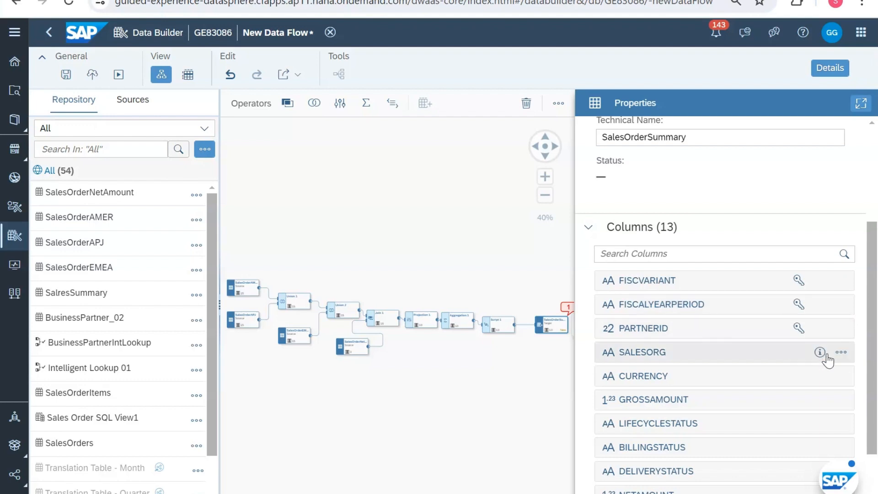
Step: Set the SALESORG and CURRENCY columns of SalesOrderSummary as key columns
left_click(840, 352)
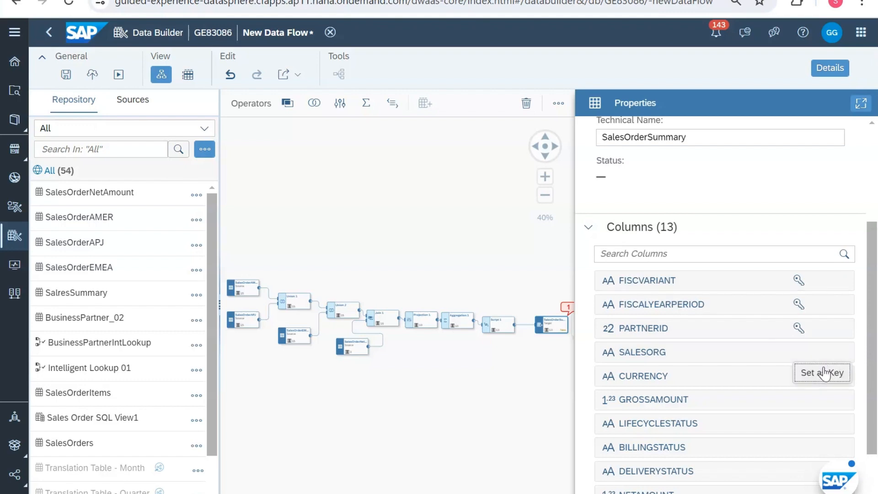
left_click(825, 373)
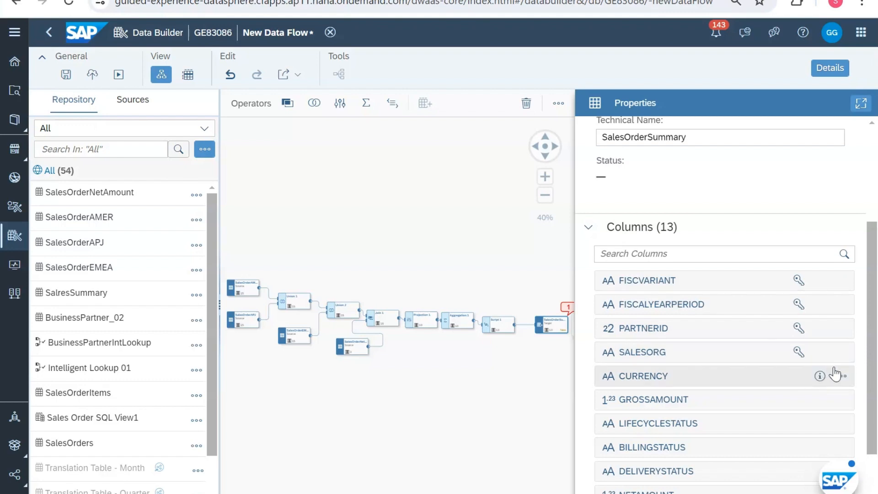
left_click(840, 378)
left_click(827, 397)
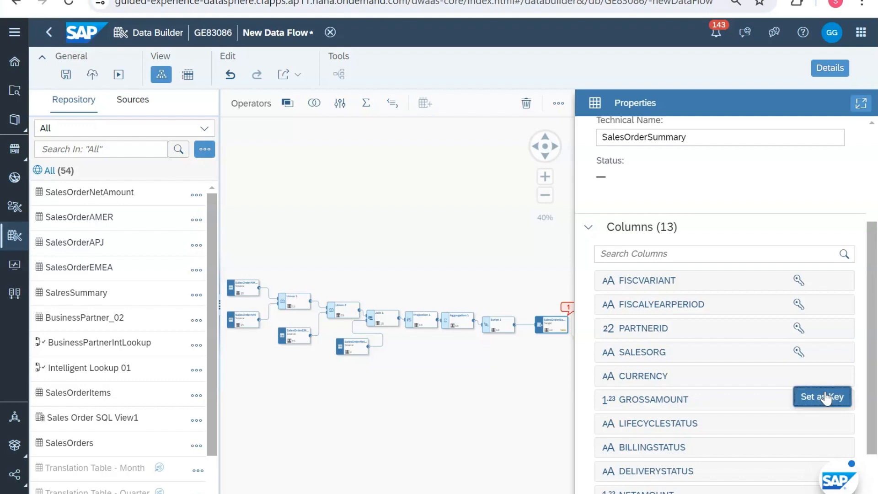
Step: Set the three status columns LIFECYCLESTATUS, BILLINGSTATUS and DELIVERYSTATUS as keys of SalesOrderSummary
scroll(794, 406, "down", 2)
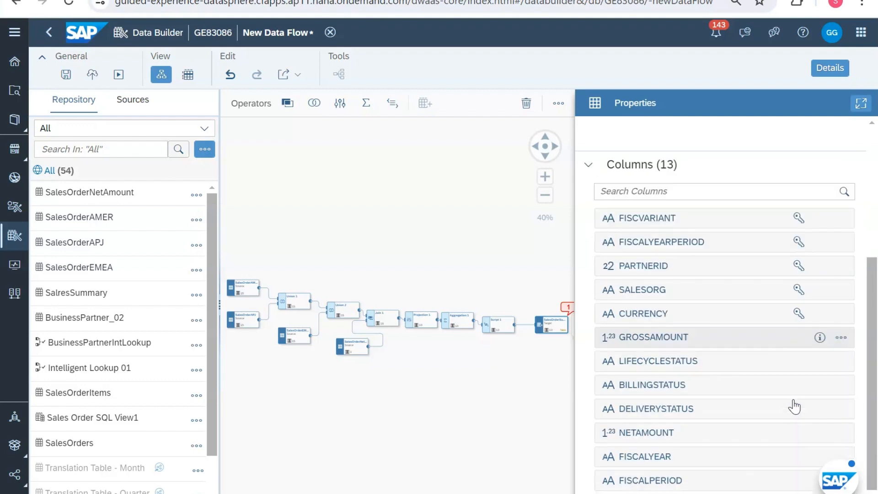
left_click(841, 330)
left_click(817, 361)
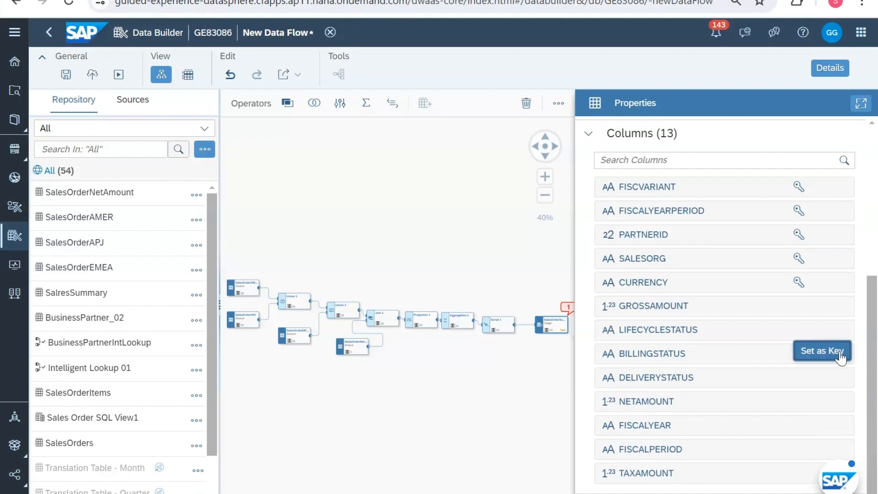
left_click(841, 355)
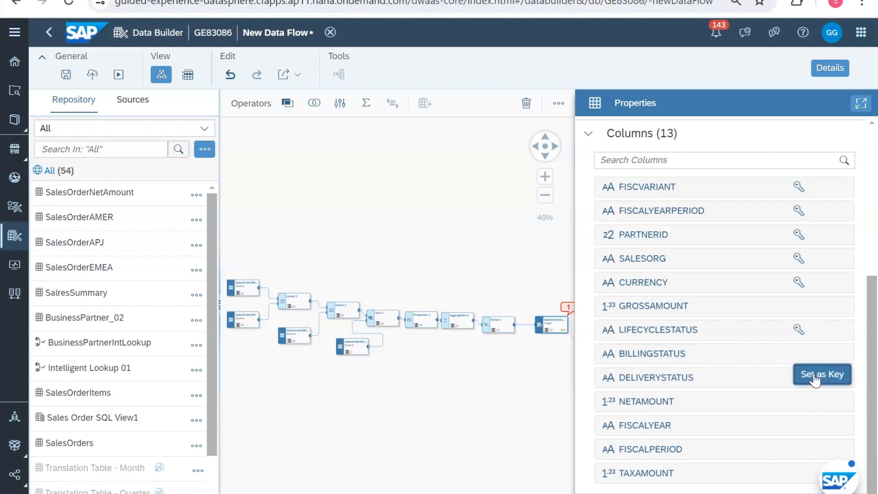
left_click(815, 378)
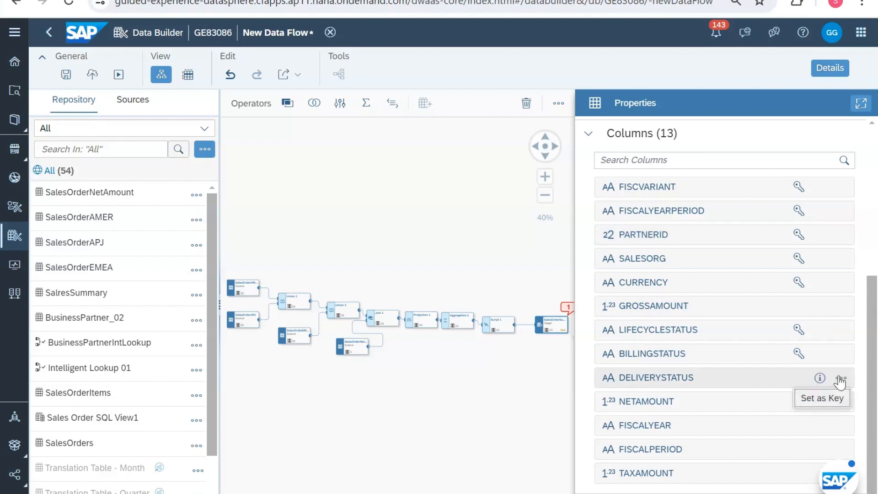
left_click(823, 400)
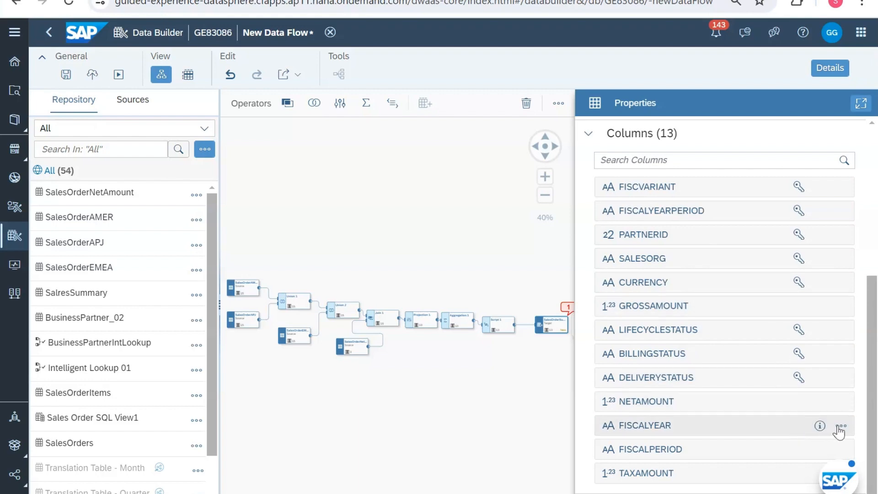
Step: Set the FISCALYEAR and FISCALPERIOD columns of SalesOrderSummary as key columns
left_click(840, 427)
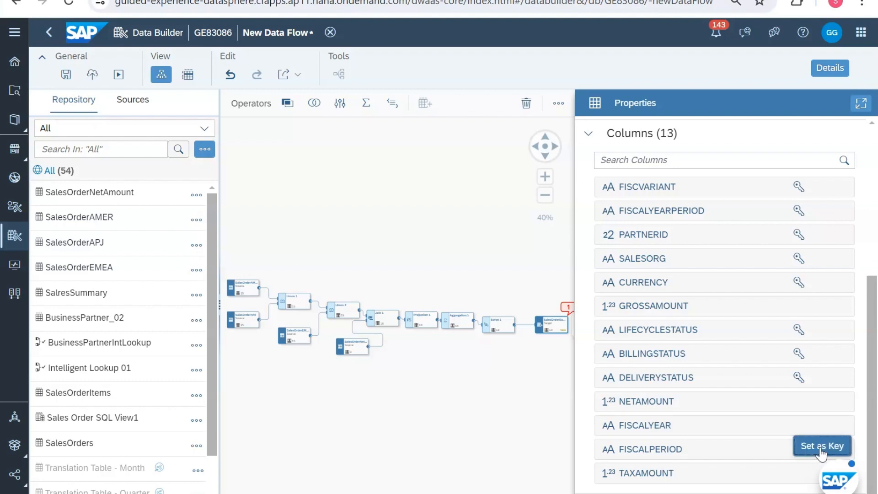
left_click(822, 450)
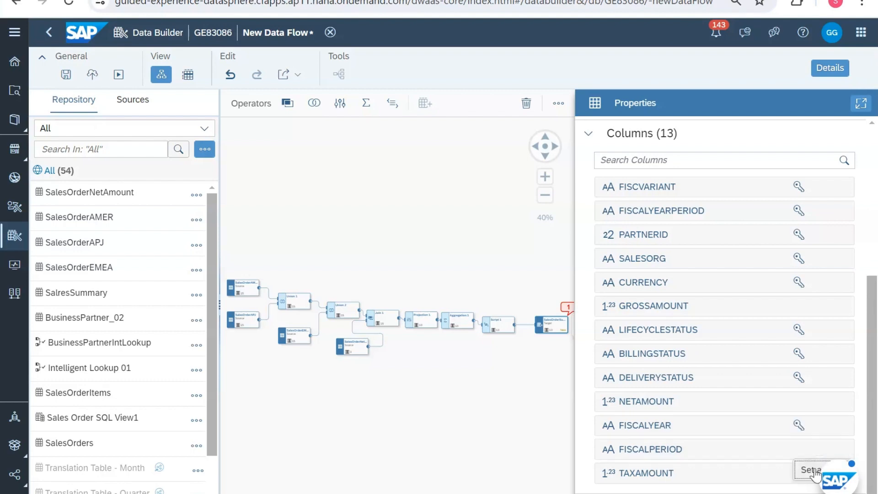
left_click(815, 471)
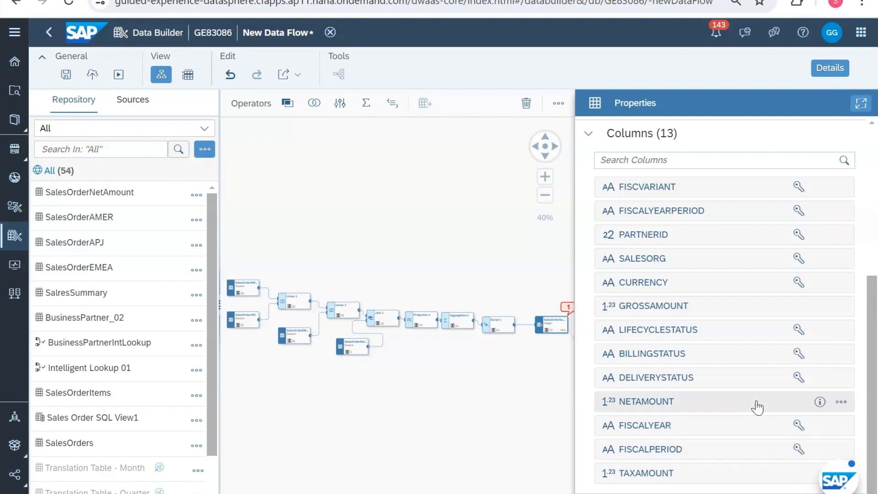
Step: Check the validation message of the SalesOrderSummary target, and create and deploy the table
scroll(809, 421, "up", 4)
scroll(809, 422, "down", 4)
scroll(808, 424, "up", 4)
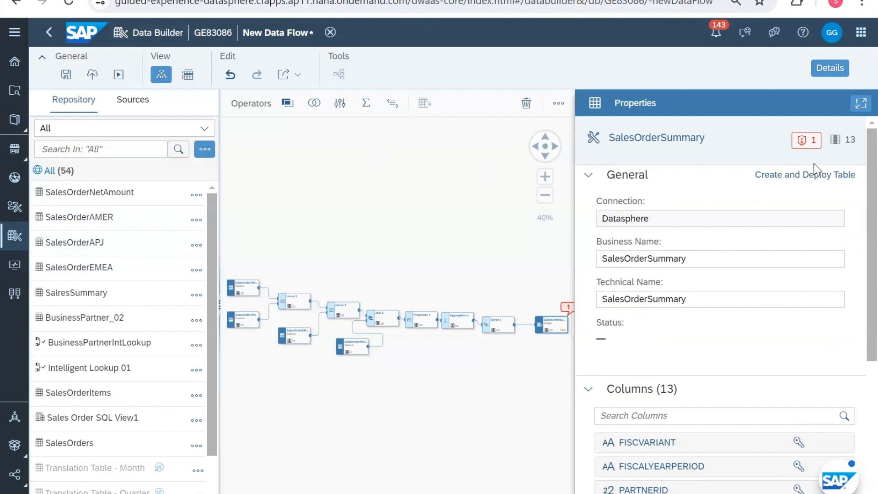
left_click(814, 148)
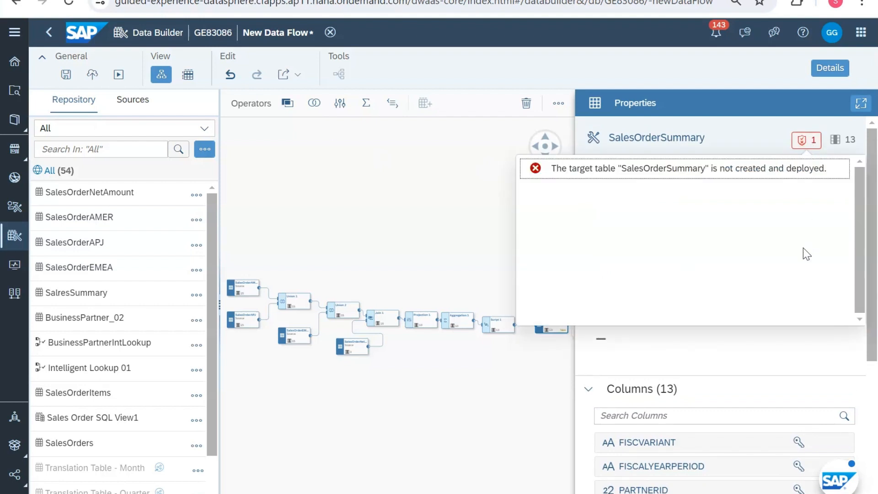
left_click(789, 338)
left_click(806, 181)
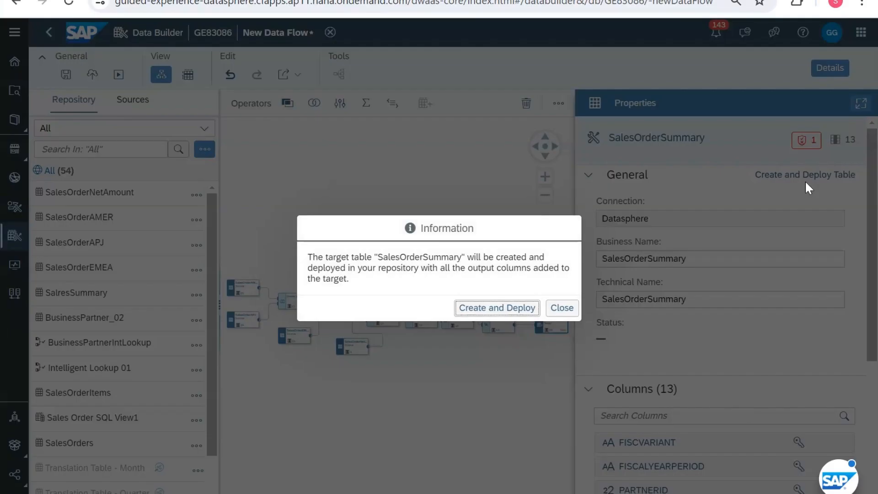
left_click(492, 314)
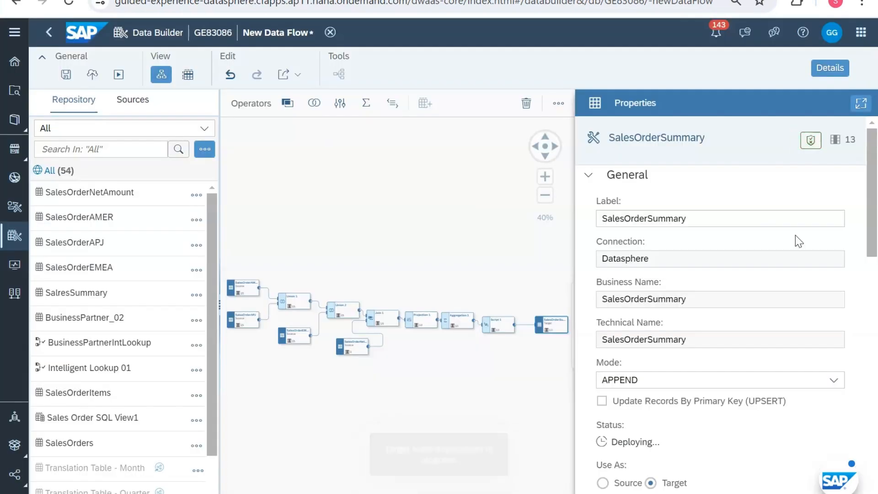
Step: Review the general settings, deployment status, column mappings from Script 1 and columns of the SalesOrderSummary target
scroll(797, 235, "down", 3)
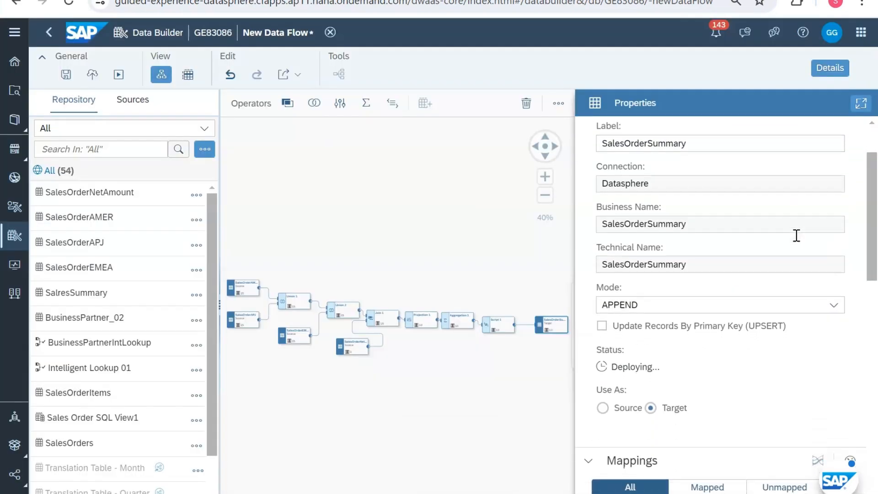
scroll(796, 235, "up", 2)
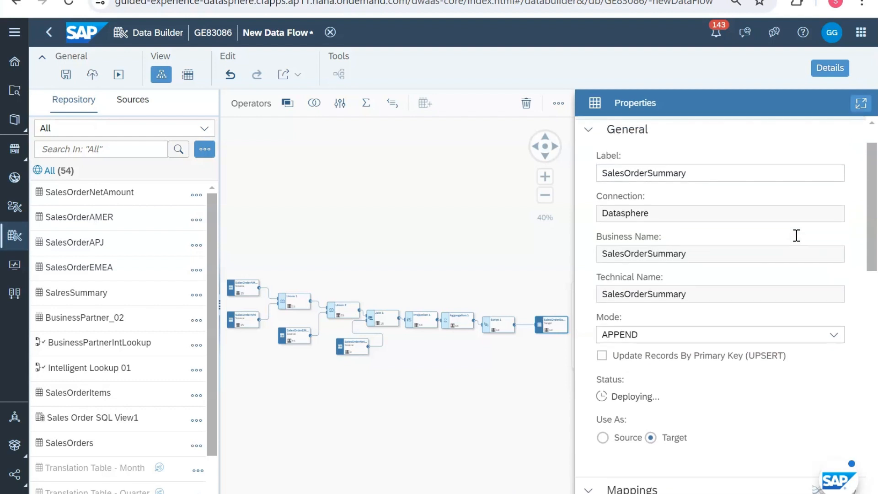
scroll(797, 235, "up", 2)
scroll(797, 235, "down", 3)
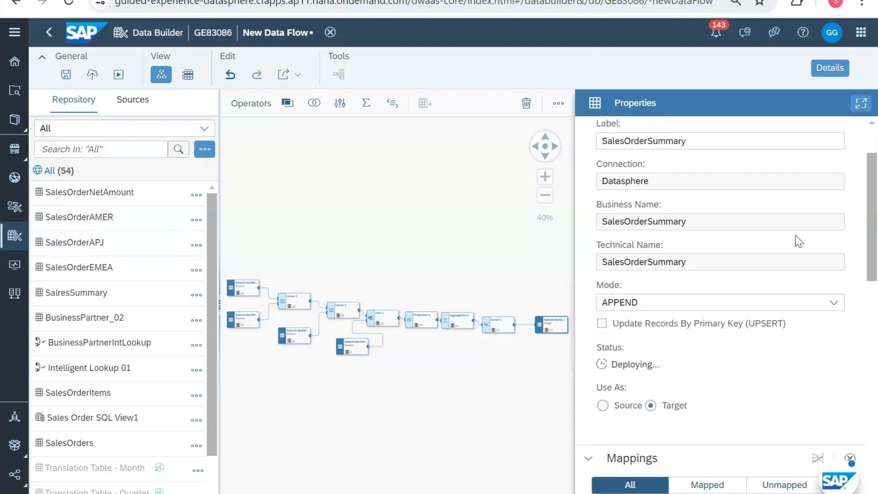
scroll(796, 235, "down", 5)
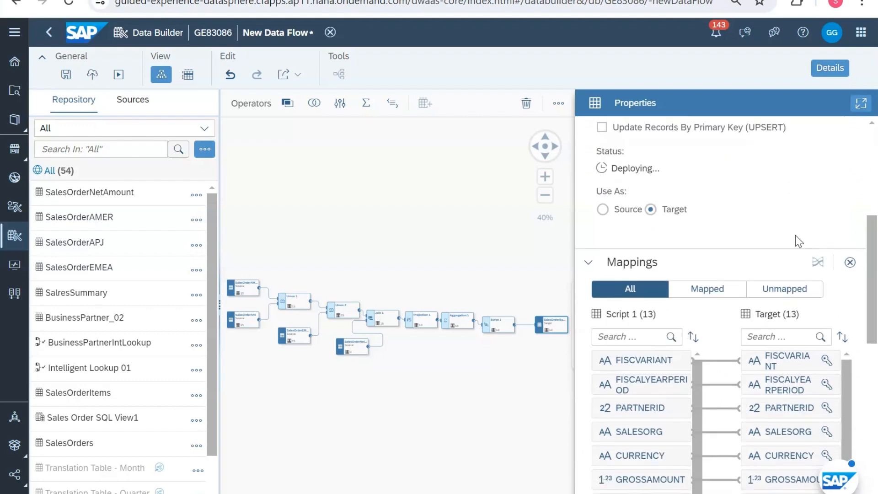
scroll(796, 238, "down", 6)
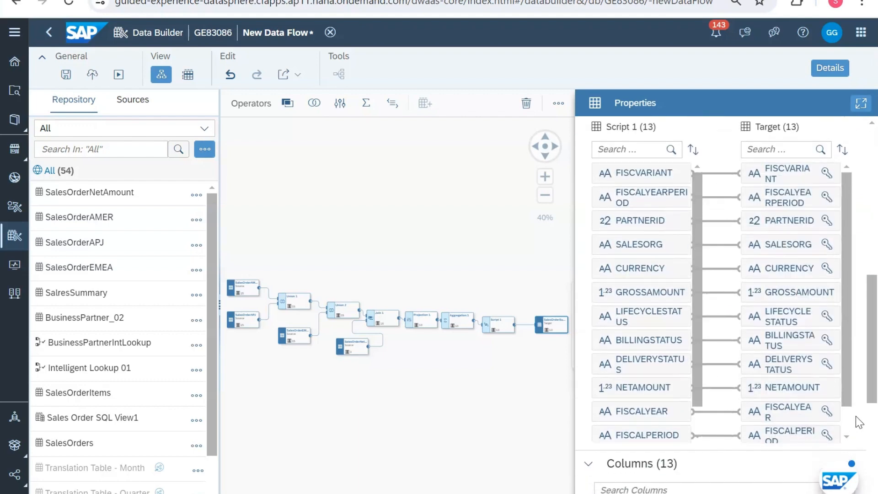
scroll(855, 415, "down", 5)
scroll(856, 416, "down", 4)
scroll(856, 416, "up", 14)
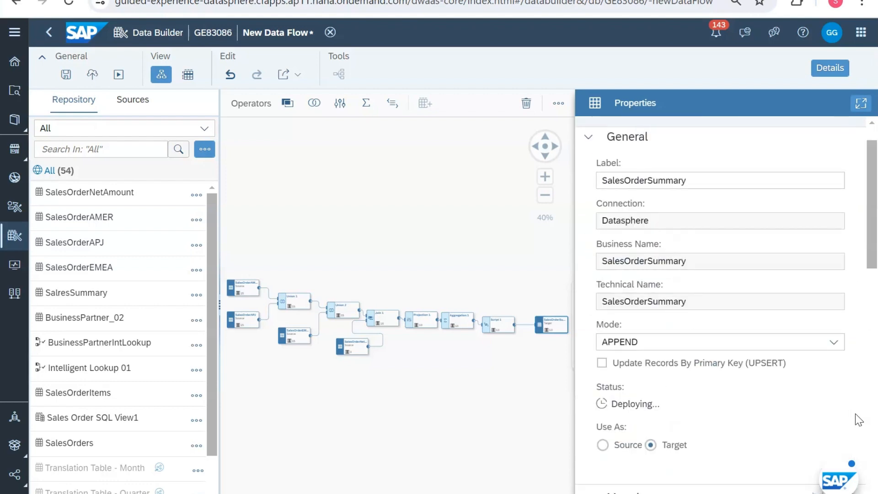
Step: Copy the target table's business name SalesOrderSummary and reload the SAP Datasphere home page
left_click_drag(711, 257, 600, 259)
key("ctrl+c")
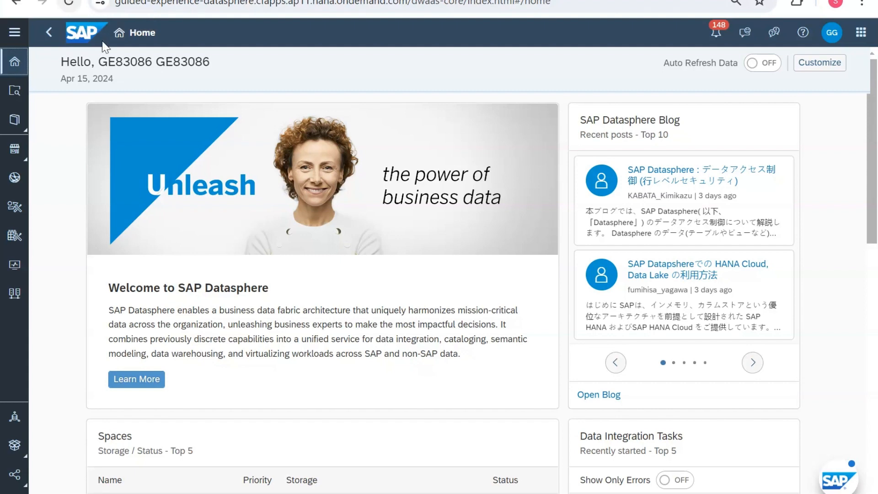
key("F5")
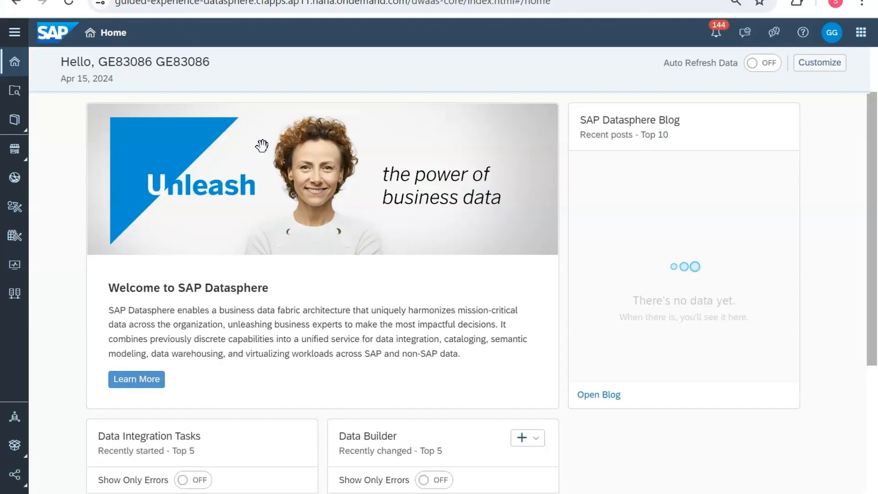
Step: Search the Data Builder for SalesOrderSummary and open that local table
left_click(14, 237)
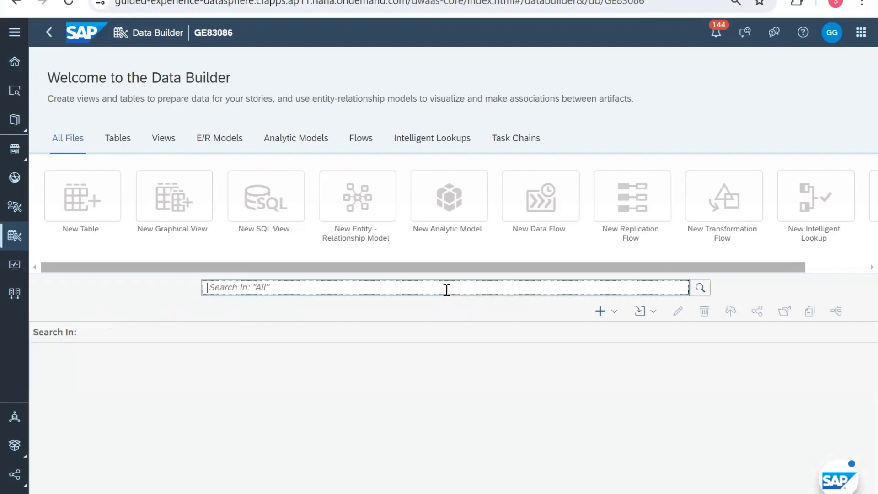
key("ctrl+v")
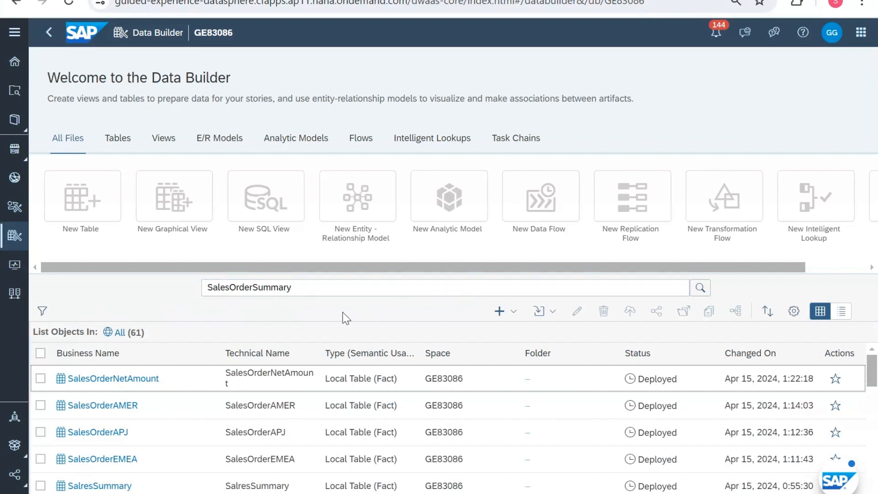
left_click(348, 288)
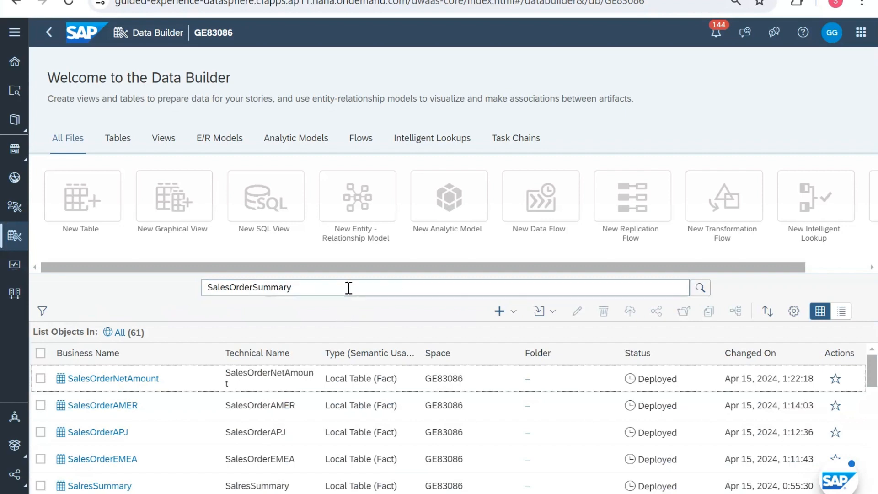
key("BackSpace")
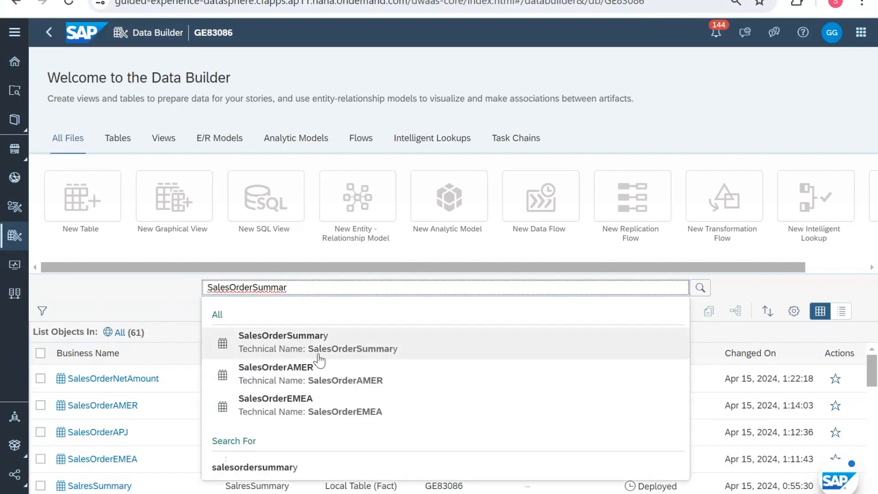
left_click(320, 345)
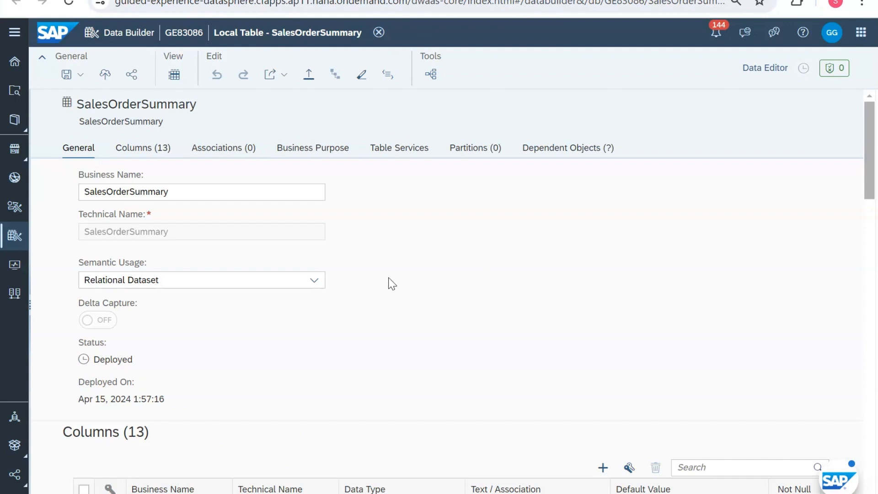
Step: Set the semantic usage of SalesOrderSummary to Fact and widen the Business Name column of the attributes list
left_click(152, 287)
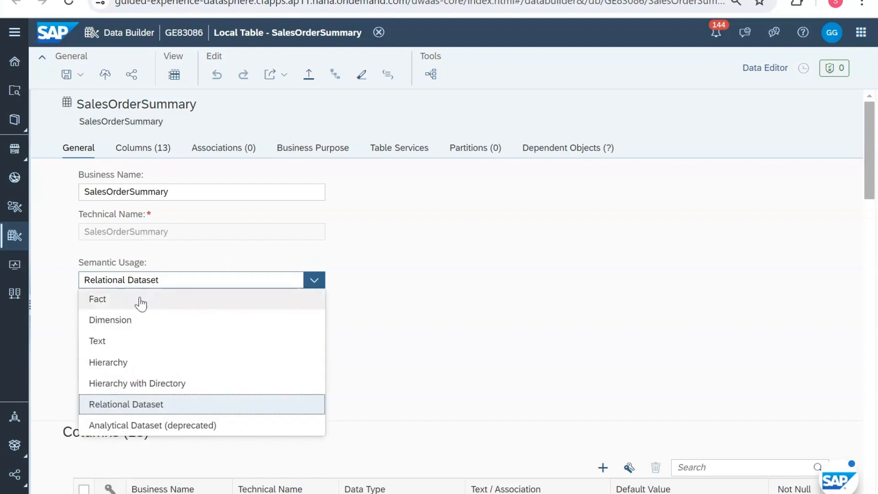
left_click(140, 303)
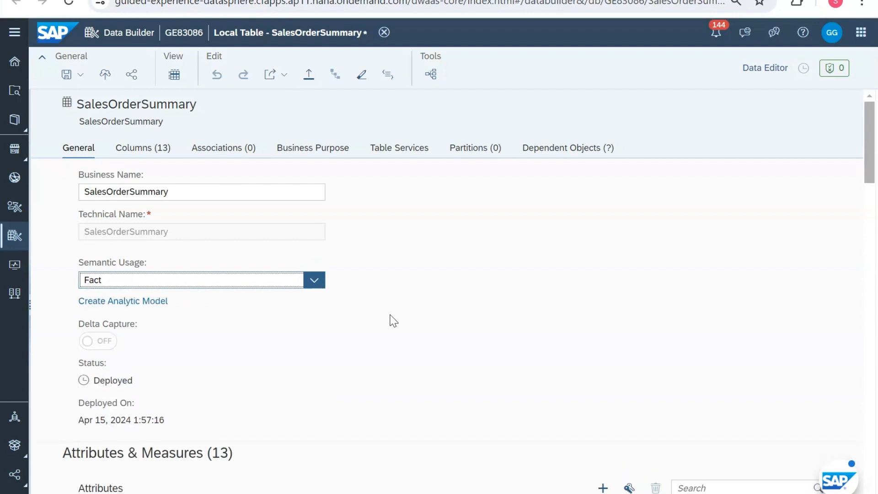
scroll(445, 294, "down", 6)
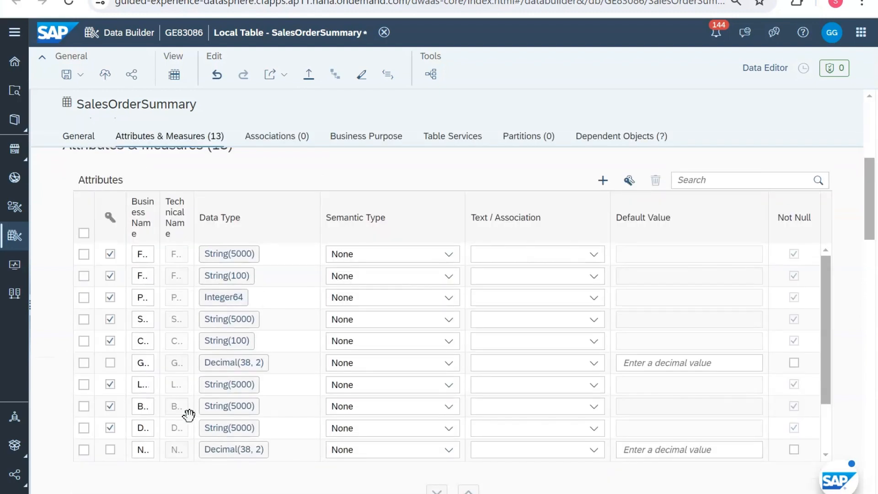
scroll(620, 226, "down", 1)
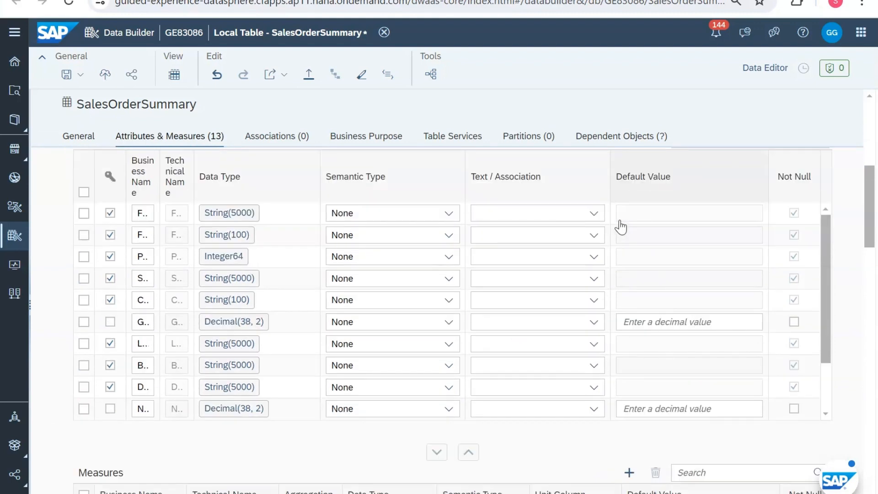
scroll(621, 226, "down", 1)
scroll(154, 161, "up", 3)
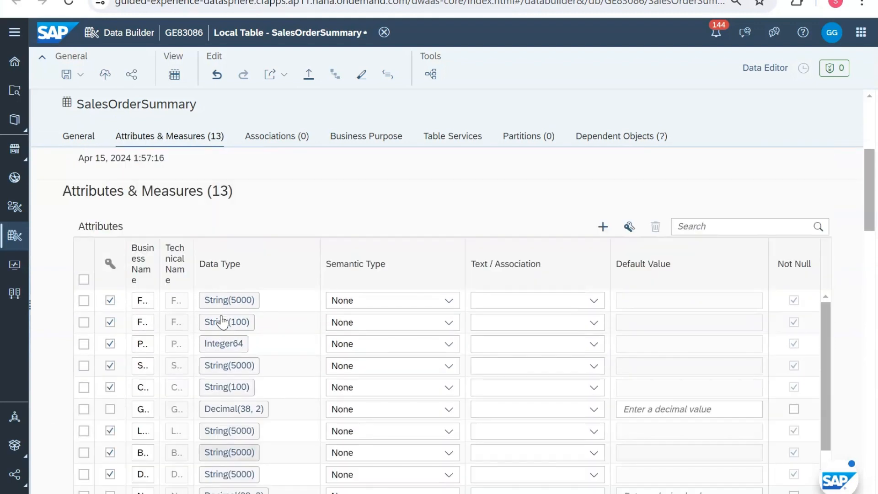
left_click_drag(280, 262, 291, 285)
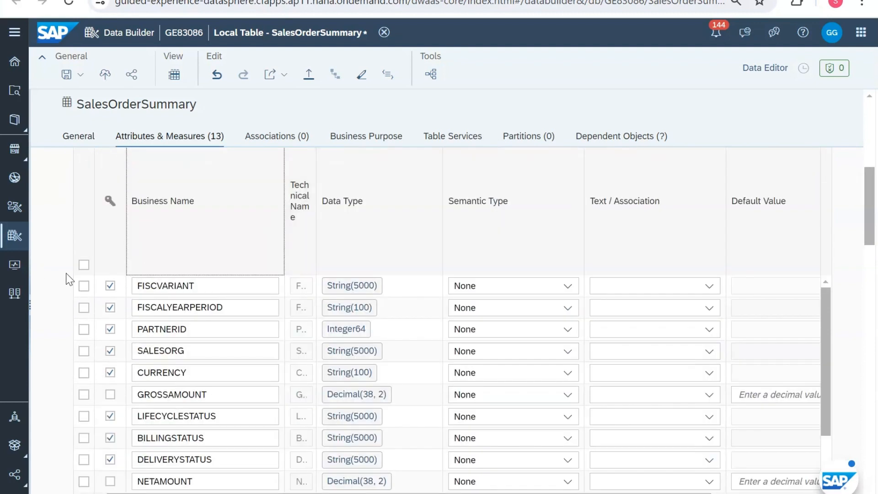
Step: Move the GROSSAMOUNT, NETAMOUNT and TAXAMOUNT attributes of SalesOrderSummary to the measures
scroll(521, 339, "down", 1)
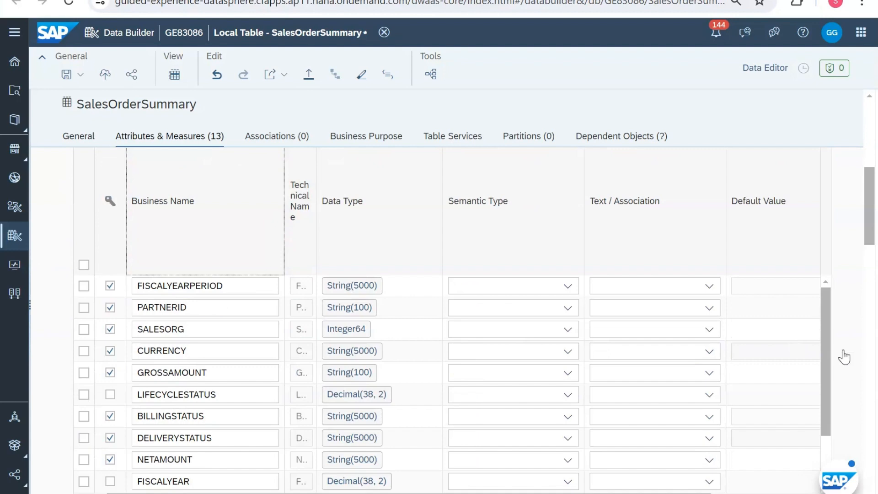
scroll(847, 355, "down", 5)
scroll(847, 355, "up", 3)
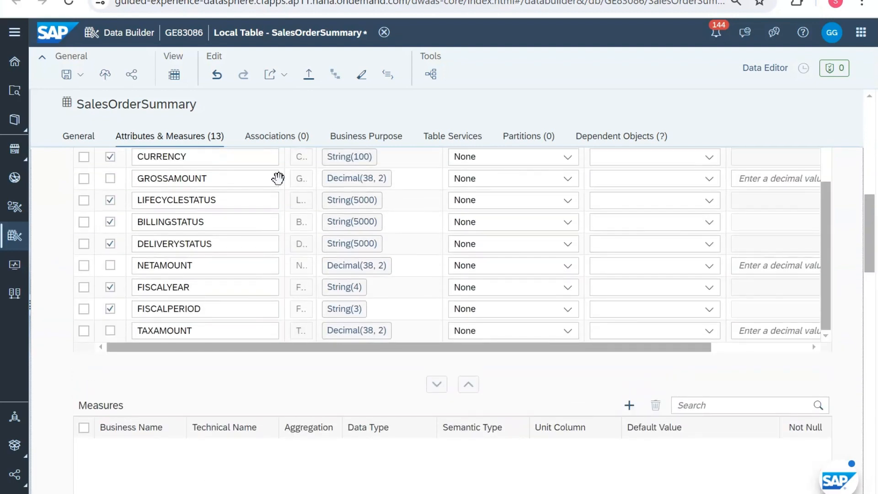
left_click(278, 178)
left_click_drag(272, 455, 270, 463)
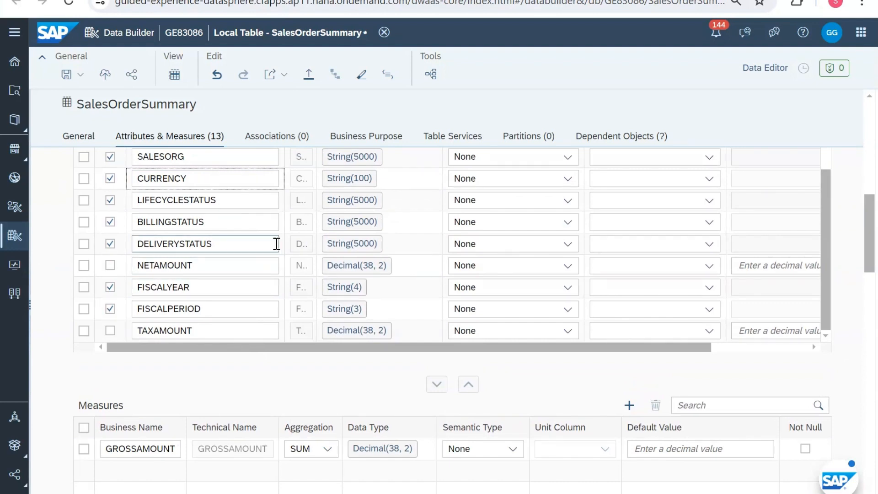
left_click_drag(280, 417, 284, 468)
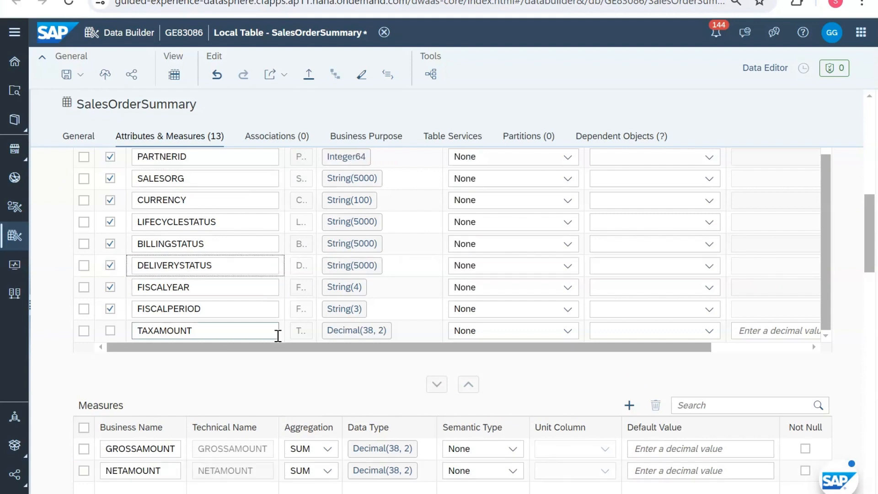
left_click_drag(280, 330, 274, 492)
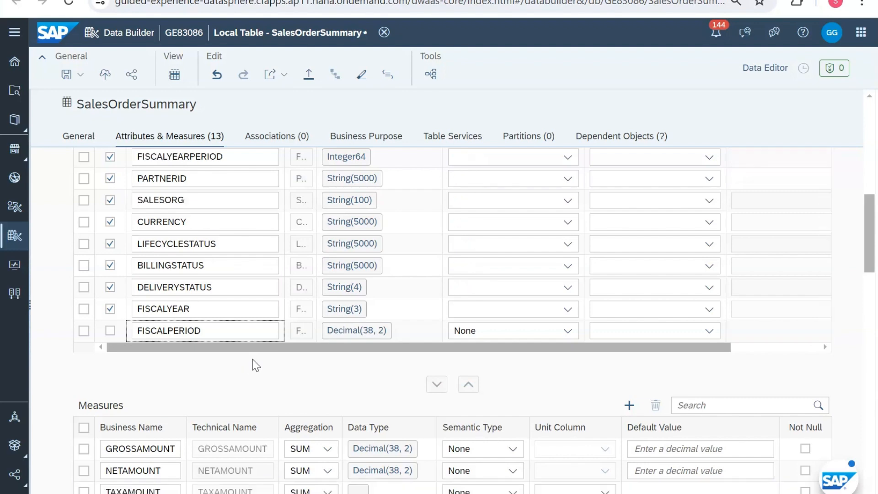
Step: Set the semantic type of the FISCVARIANT attribute to Fiscal - Year Variant
scroll(397, 219, "up", 1)
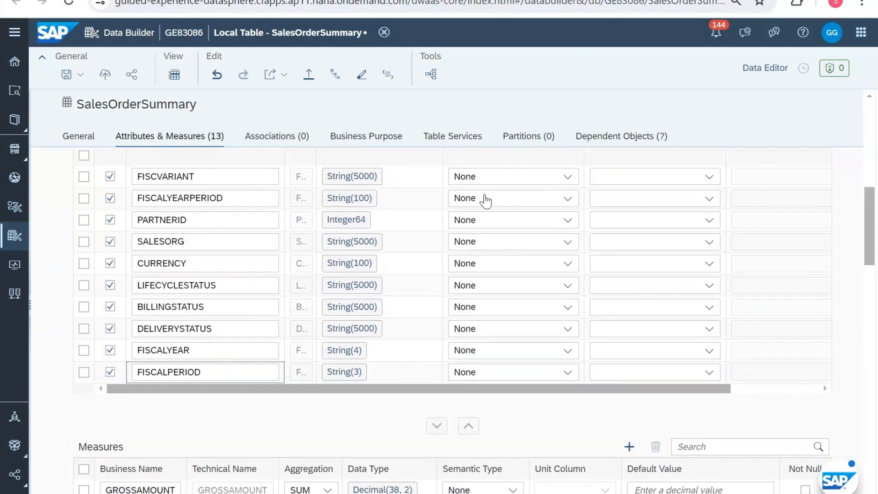
left_click(532, 183)
left_click(532, 183)
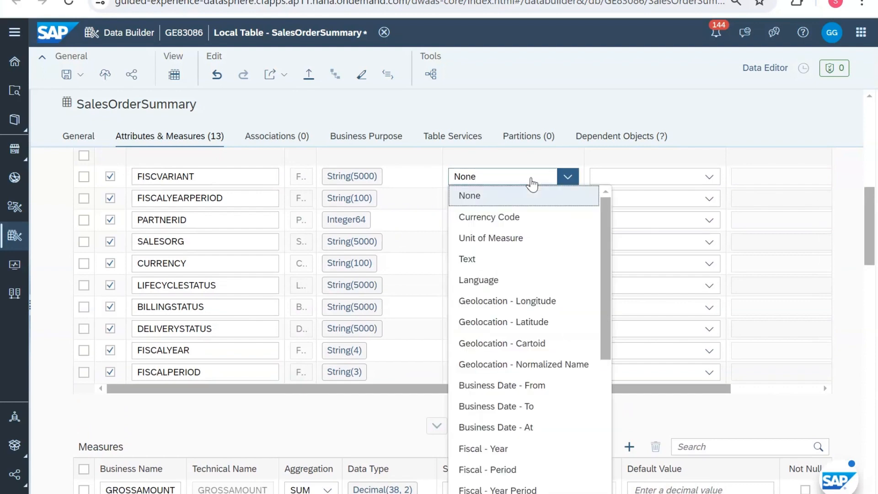
scroll(536, 323, "down", 1)
scroll(539, 326, "down", 5)
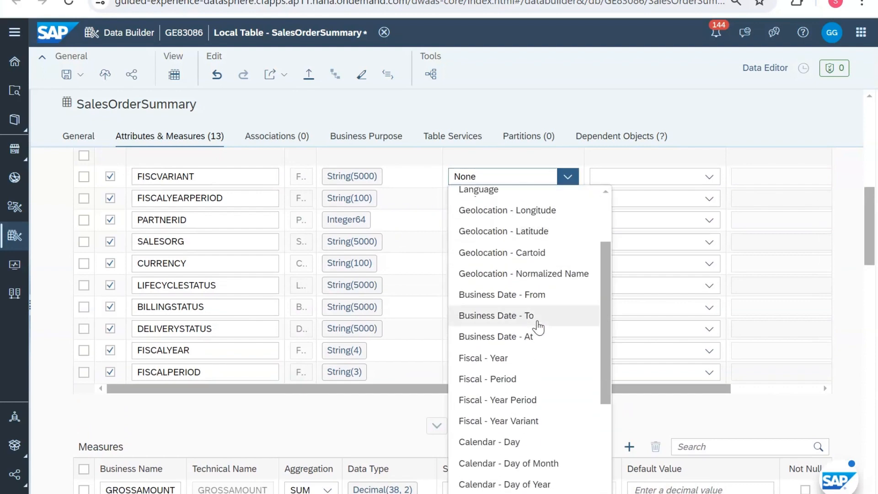
scroll(539, 326, "down", 1)
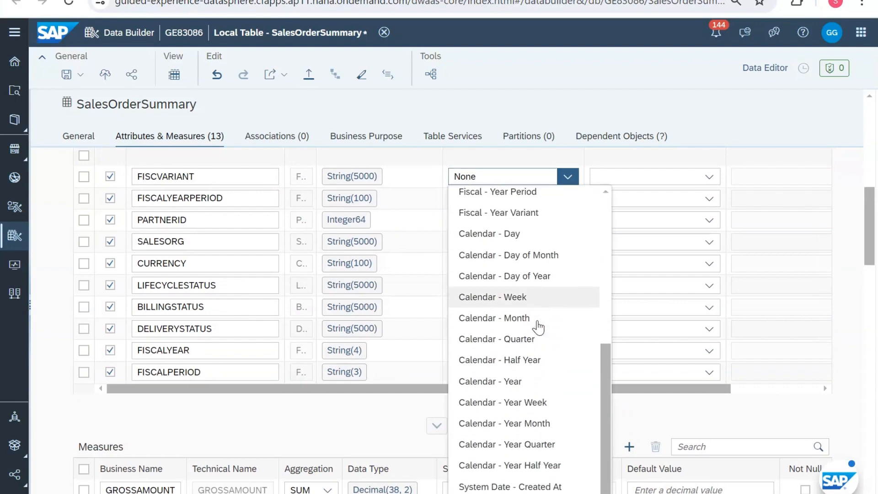
scroll(536, 327, "up", 3)
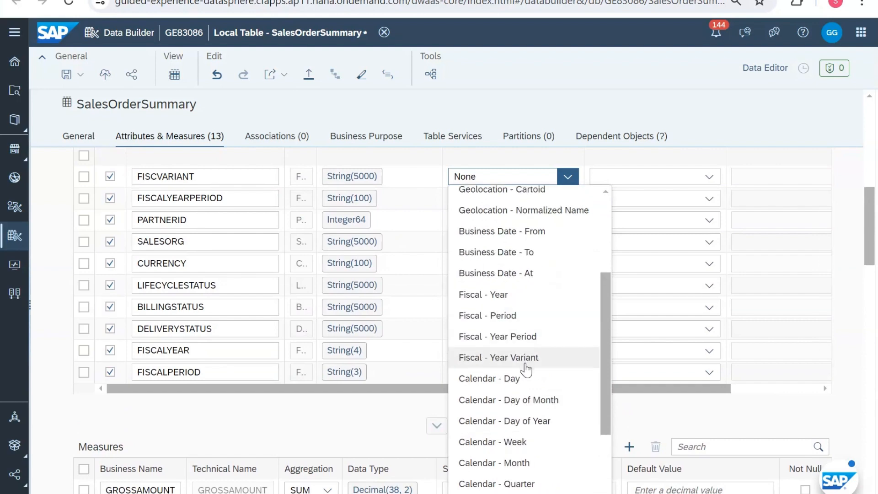
left_click(527, 366)
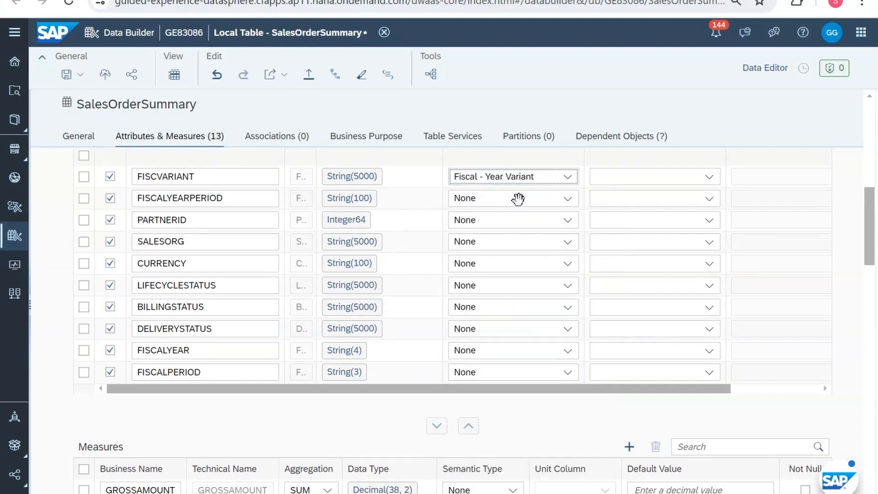
Step: Set the semantic type of FISCALYEARPERIOD to Fiscal - Year Period and that of CURRENCY to Currency Code
left_click(520, 204)
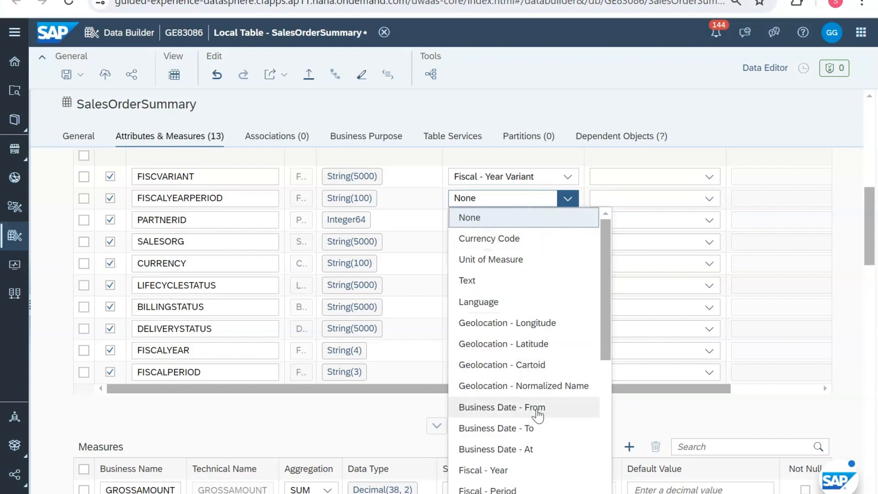
left_click(533, 490)
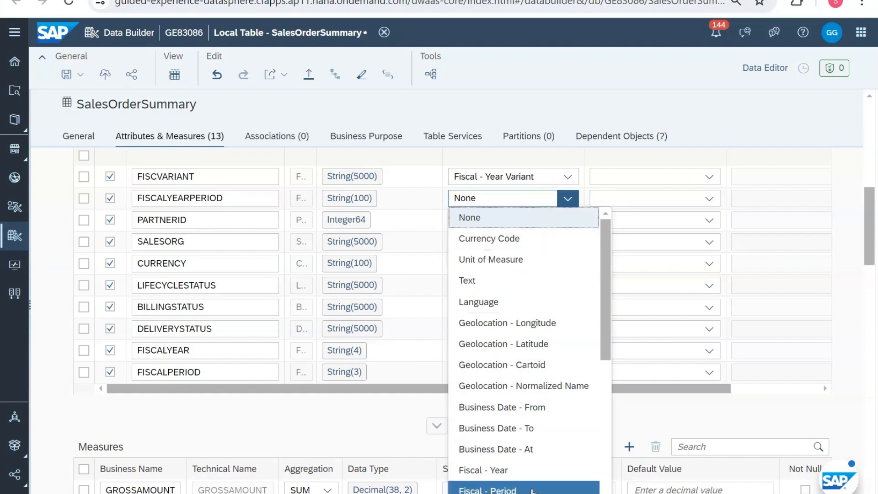
left_click(539, 200)
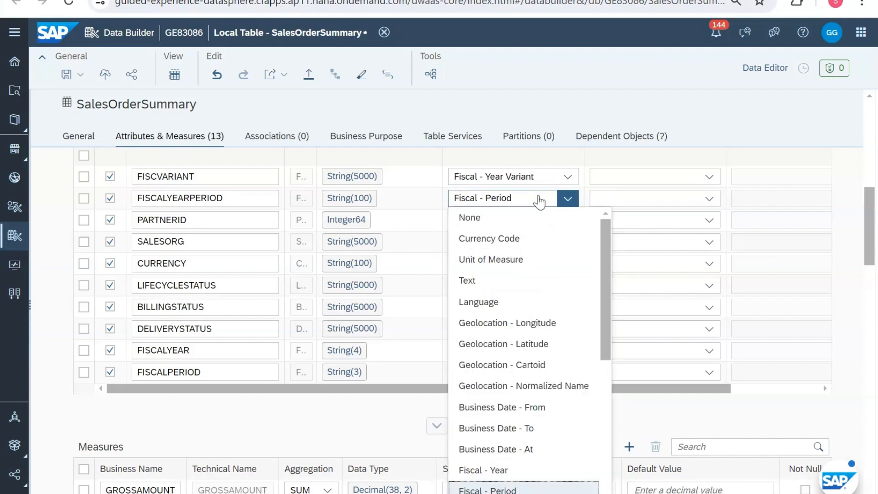
scroll(529, 317, "down", 2)
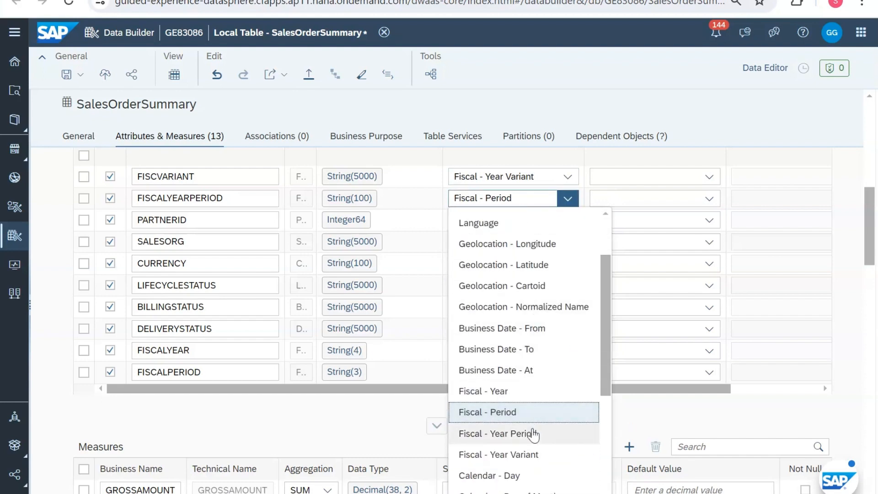
left_click(534, 435)
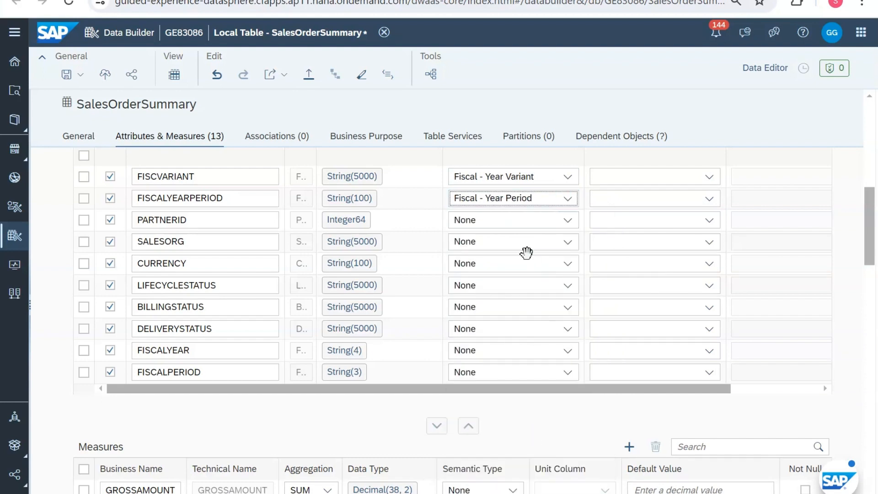
left_click(526, 263)
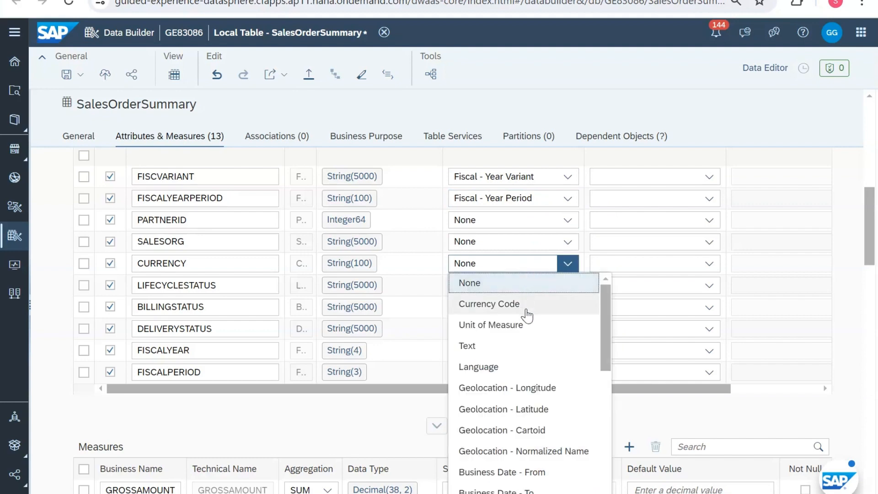
left_click(529, 304)
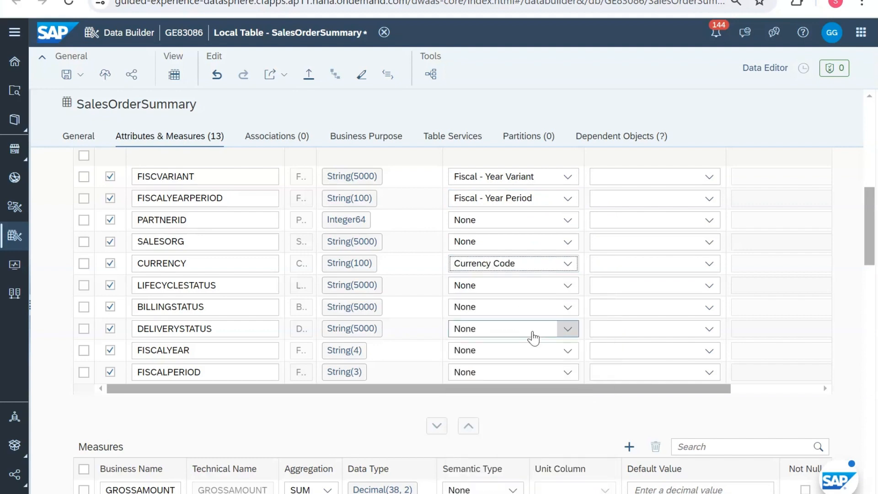
Step: Set the semantic type of FISCALYEAR to Fiscal - Year and that of FISCALPERIOD to Fiscal - Period
scroll(533, 338, "down", 3)
left_click(552, 246)
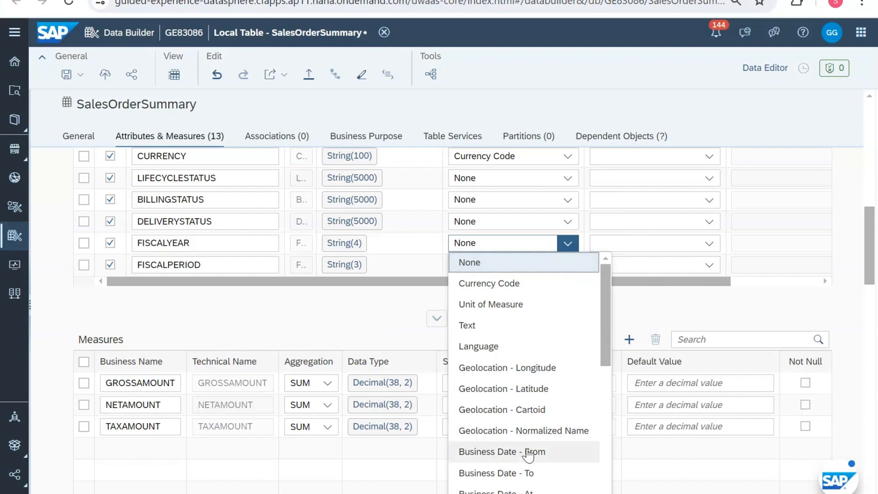
scroll(526, 439, "down", 3)
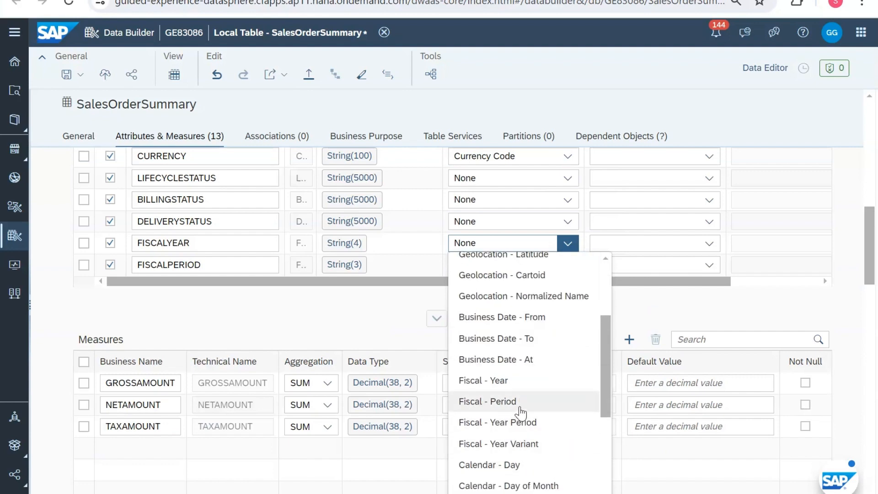
left_click(525, 382)
left_click(522, 269)
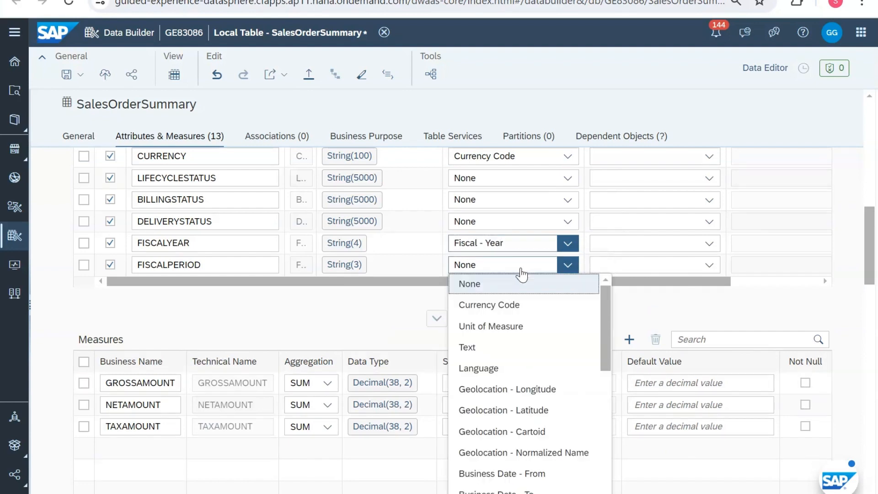
scroll(529, 440, "down", 5)
scroll(529, 437, "up", 5)
scroll(530, 442, "down", 6)
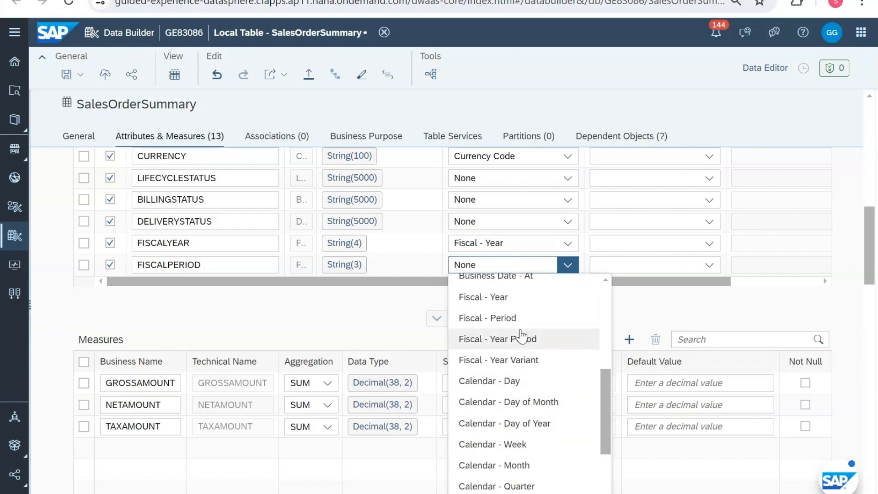
left_click(522, 322)
Step: Set the semantic type of the GROSSAMOUNT measure to the Amount option
left_click(517, 386)
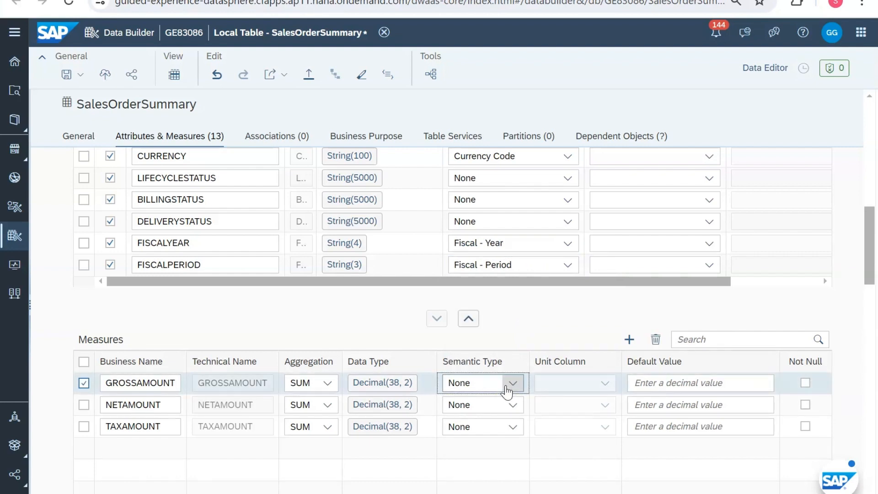
left_click(508, 390)
left_click(501, 423)
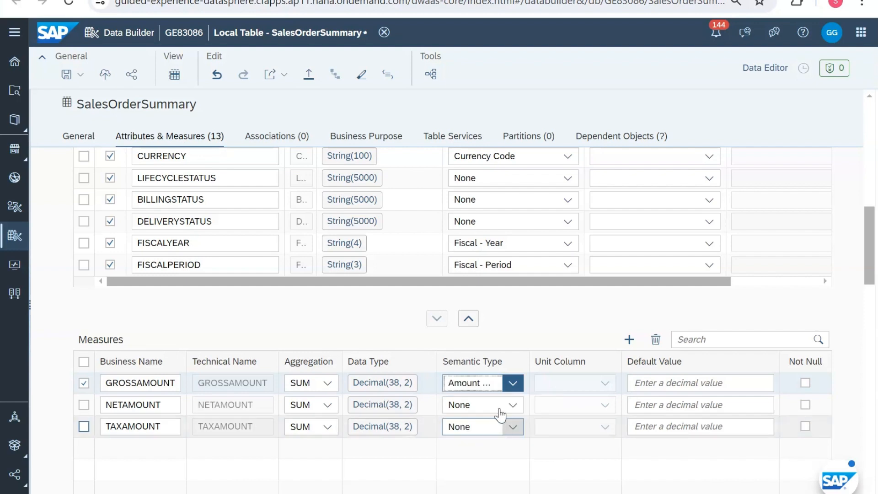
Step: Set the semantic type of the NETAMOUNT and TAXAMOUNT measures to the Amount option
left_click(505, 409)
left_click(506, 407)
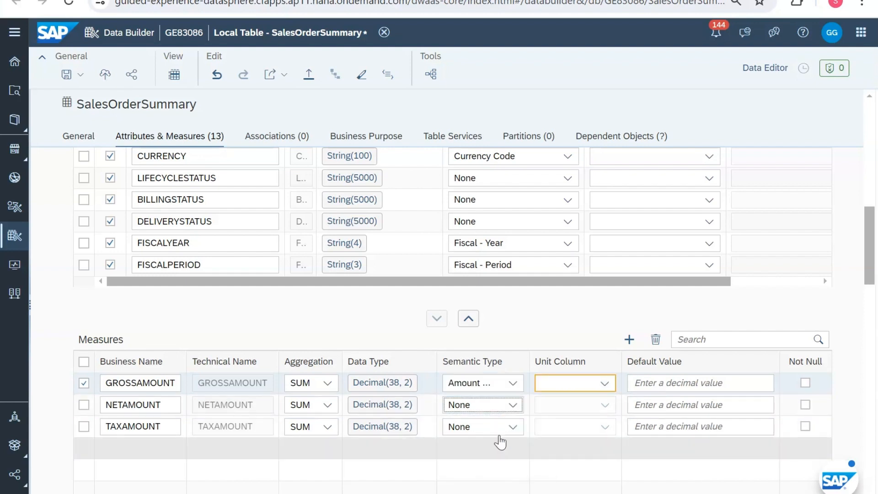
left_click(503, 408)
left_click(498, 443)
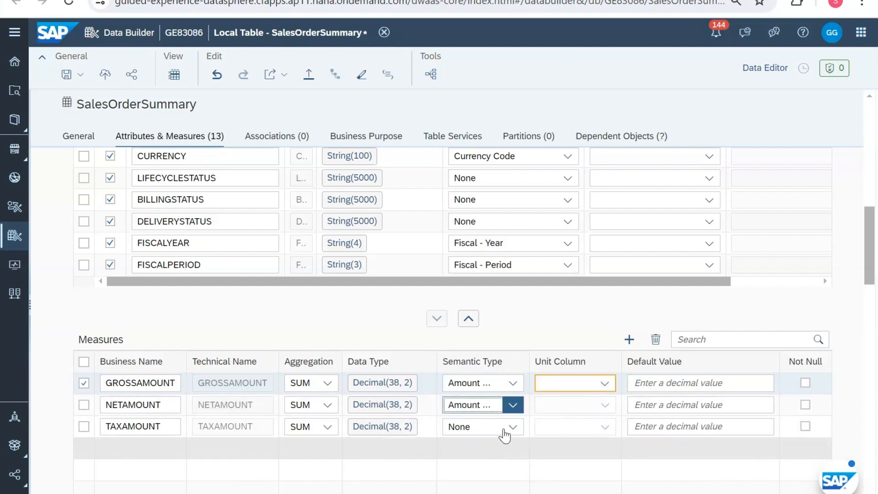
left_click(512, 428)
left_click(481, 468)
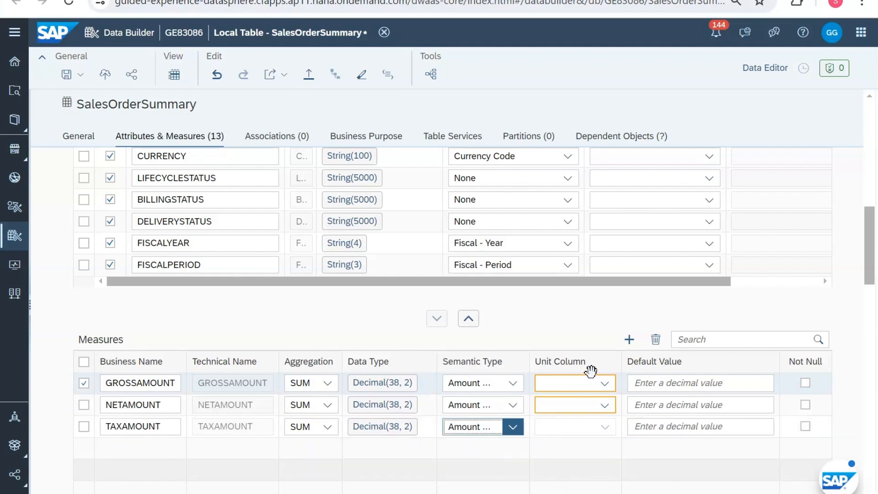
Step: Assign CURRENCY as the unit column of the GROSSAMOUNT, NETAMOUNT and TAXAMOUNT measures
left_click(605, 388)
left_click(606, 387)
left_click(606, 387)
left_click(592, 424)
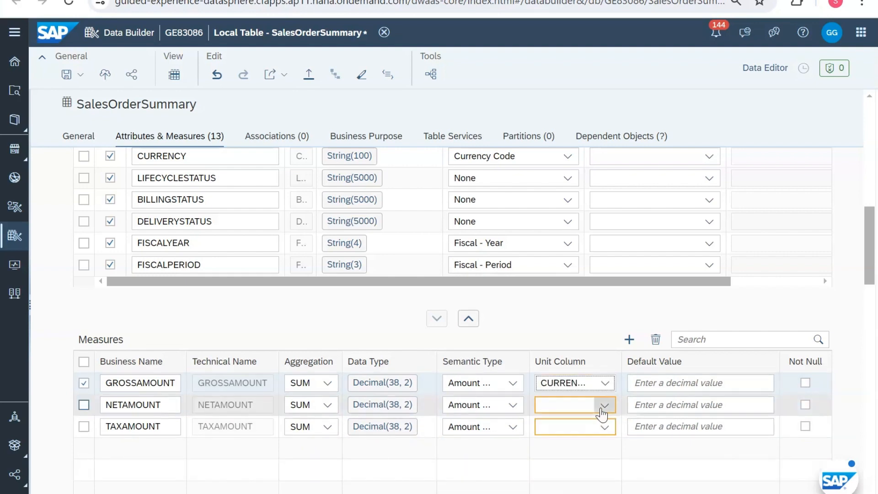
left_click(605, 405)
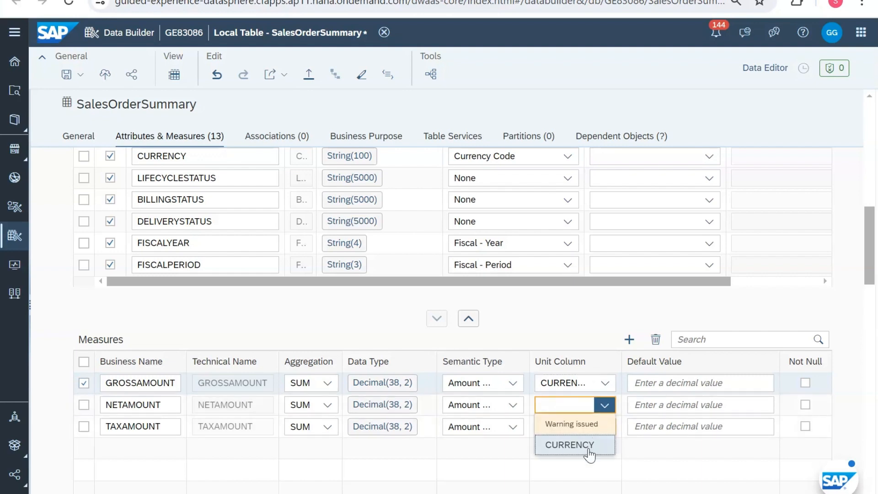
left_click(590, 447)
left_click(604, 430)
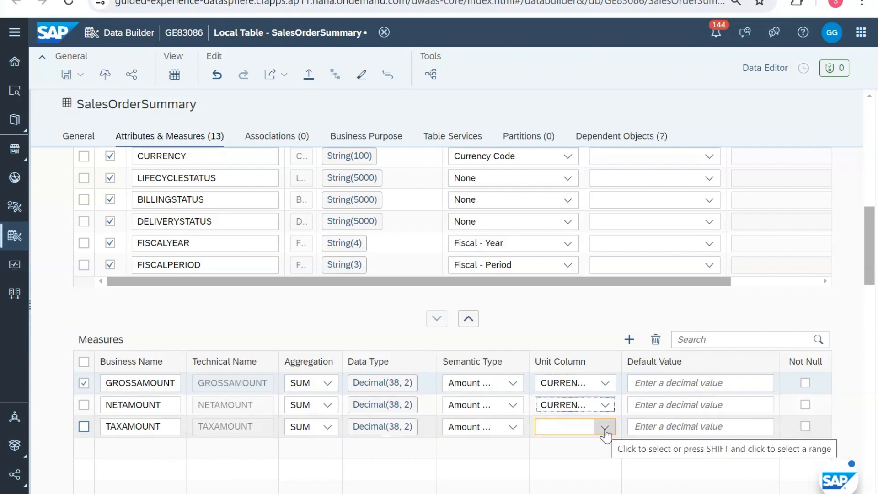
left_click(606, 432)
left_click(585, 468)
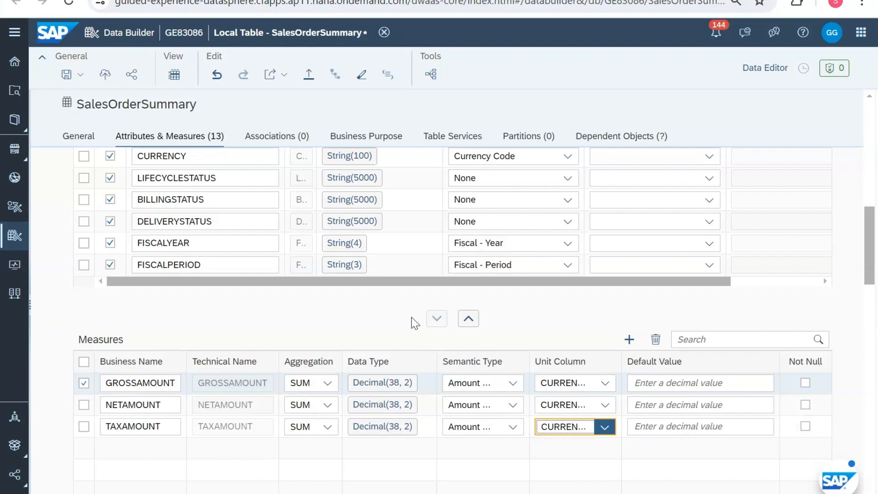
Step: Deploy the SalesOrderSummary table and save the data flow with business and technical name OrderDetailSummaryDF
scroll(351, 307, "up", 3)
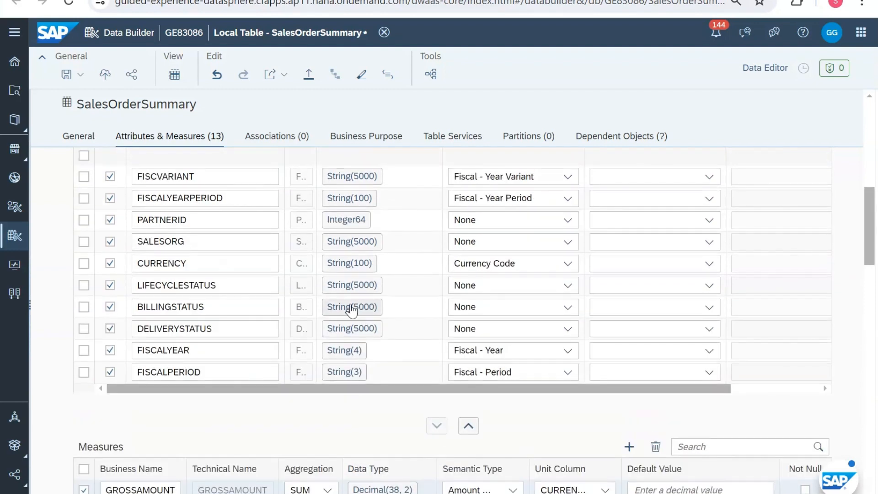
left_click(108, 79)
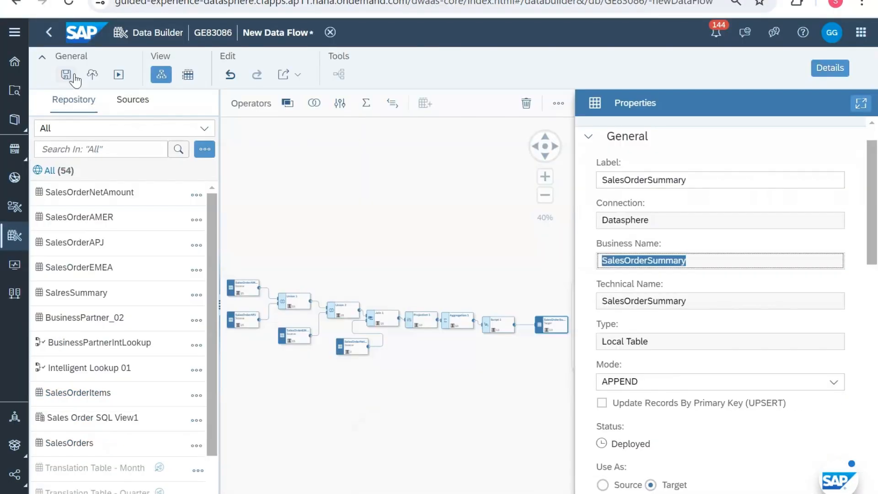
left_click(66, 76)
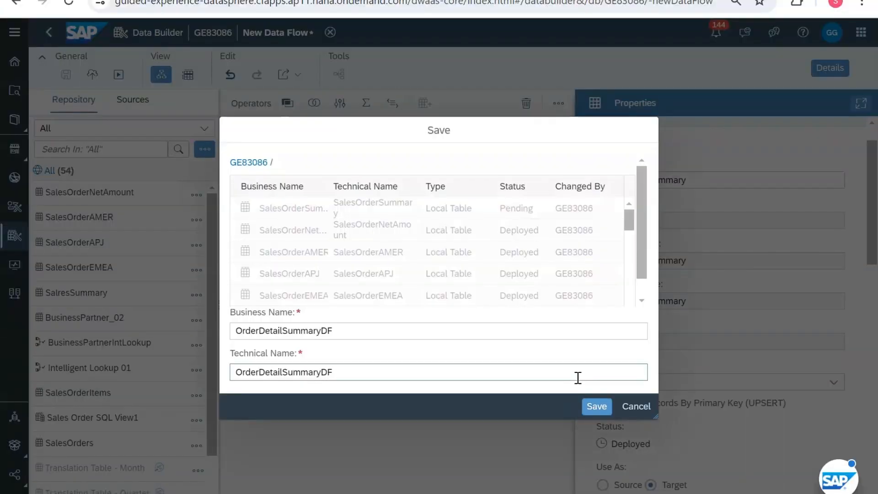
left_click(607, 411)
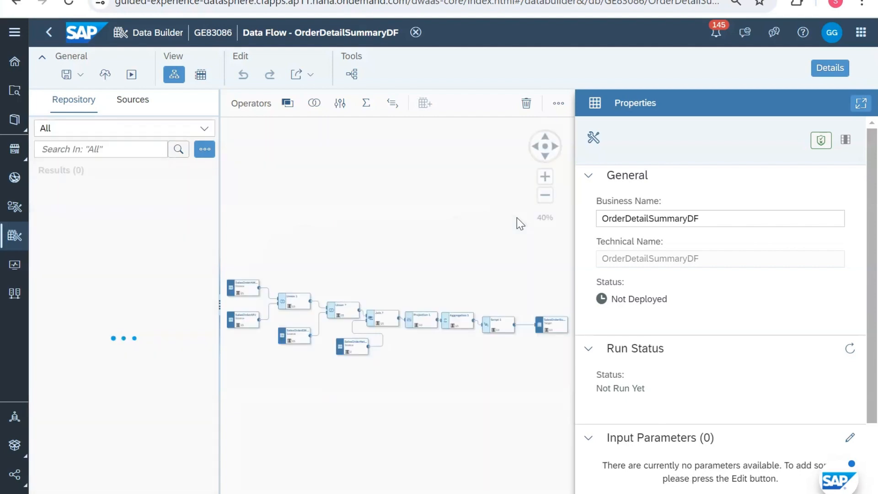
Step: Set the write mode of the SalesOrderSummary target table in the data flow to TRUNCATE
left_click(552, 325)
left_click(708, 365)
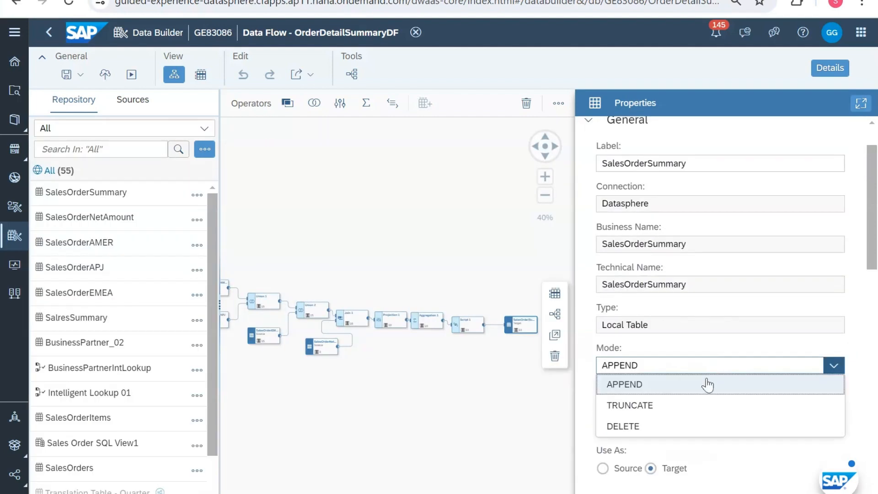
left_click(702, 409)
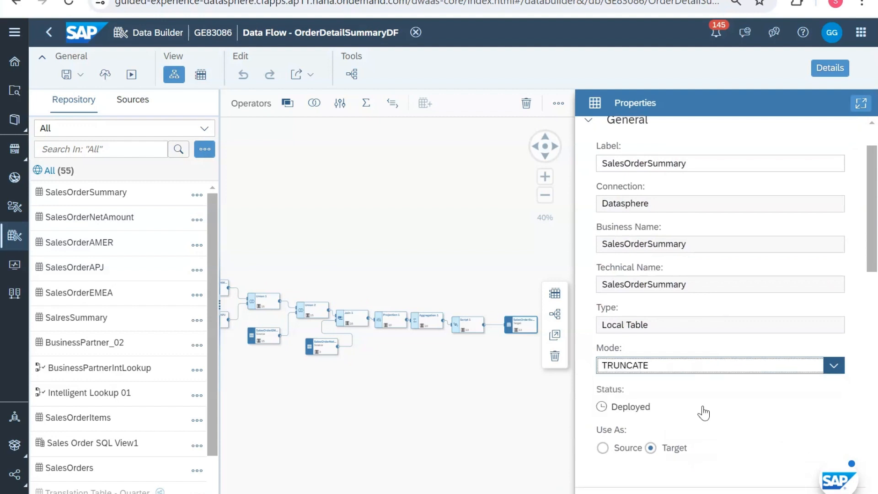
left_click(650, 371)
left_click(650, 370)
scroll(723, 421, "down", 1)
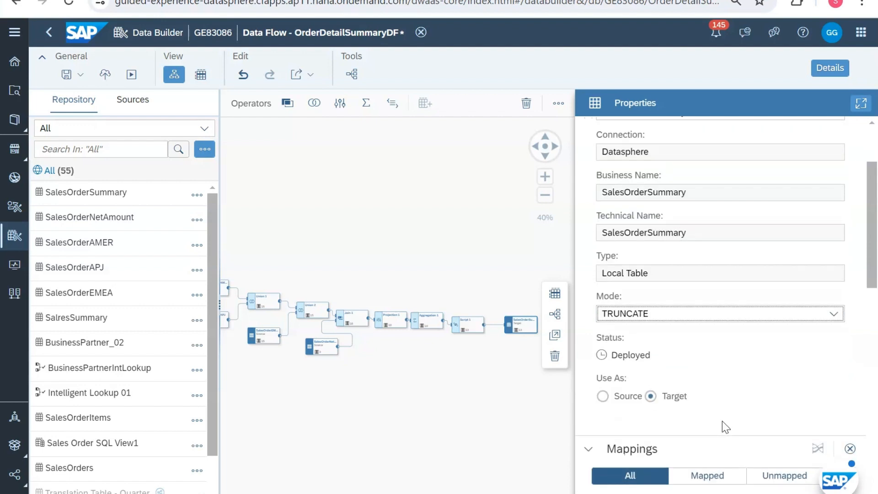
Step: Check the target table's properties and columns, and deploy and run the OrderDetailSummaryDF data flow
scroll(723, 420, "up", 2)
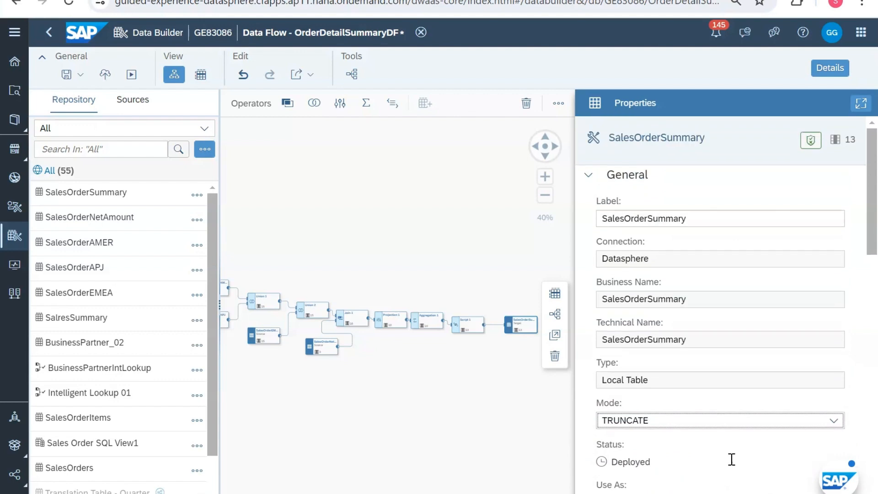
scroll(730, 461, "down", 6)
scroll(731, 460, "down", 8)
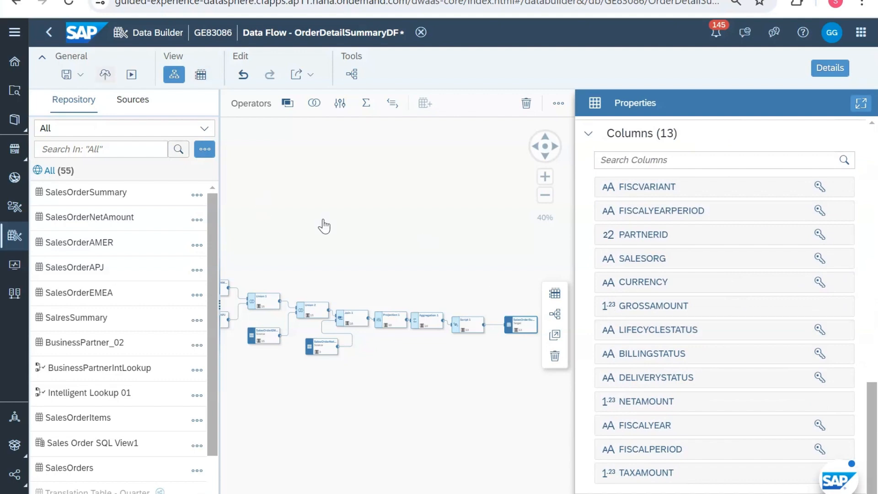
left_click(106, 74)
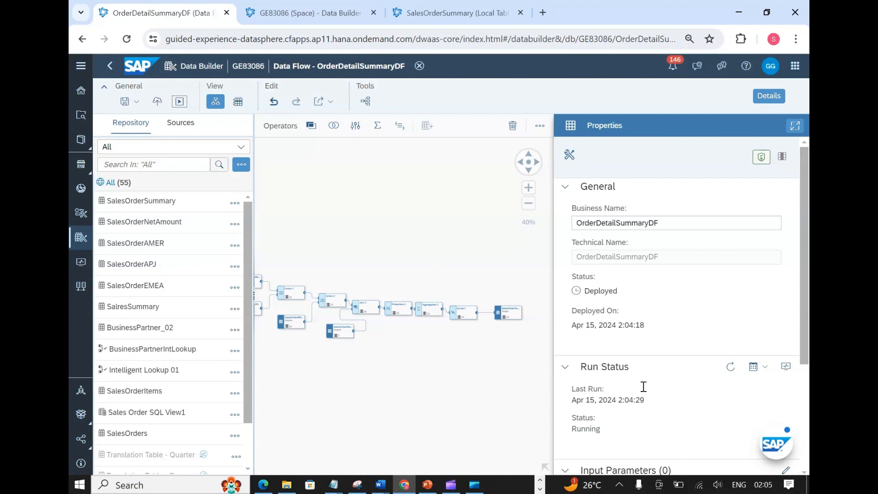
Step: Check the scheduling options of the data flow and open its run details in the Data Integration Monitor
scroll(644, 387, "down", 2)
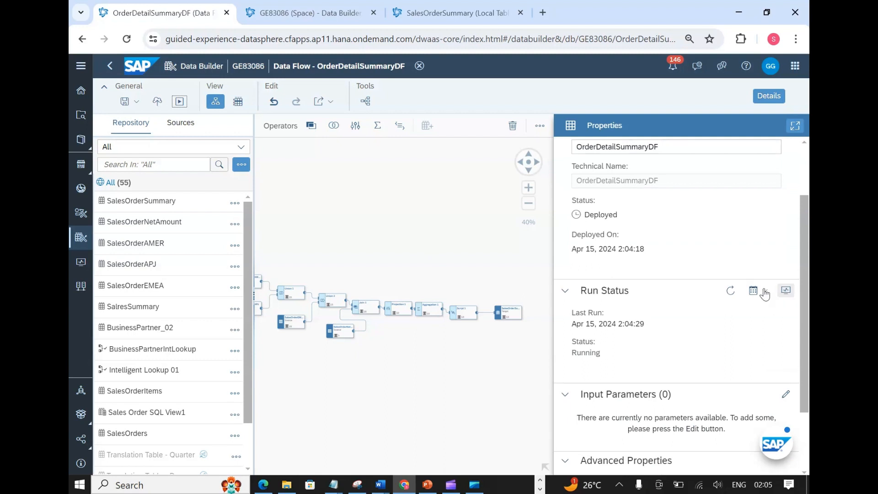
left_click(765, 292)
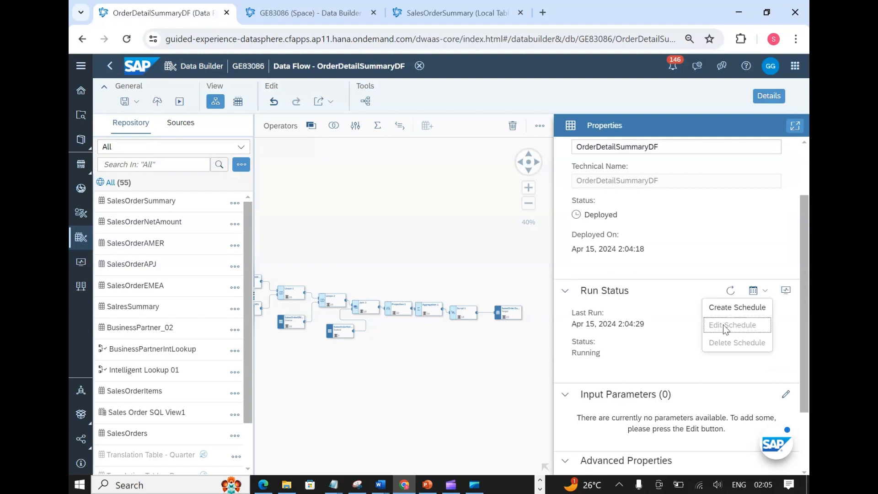
left_click(787, 291)
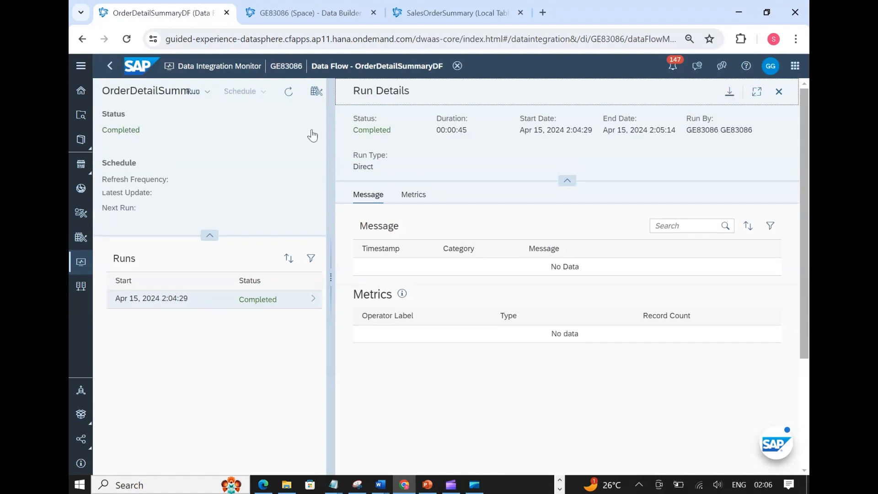
left_click(315, 93)
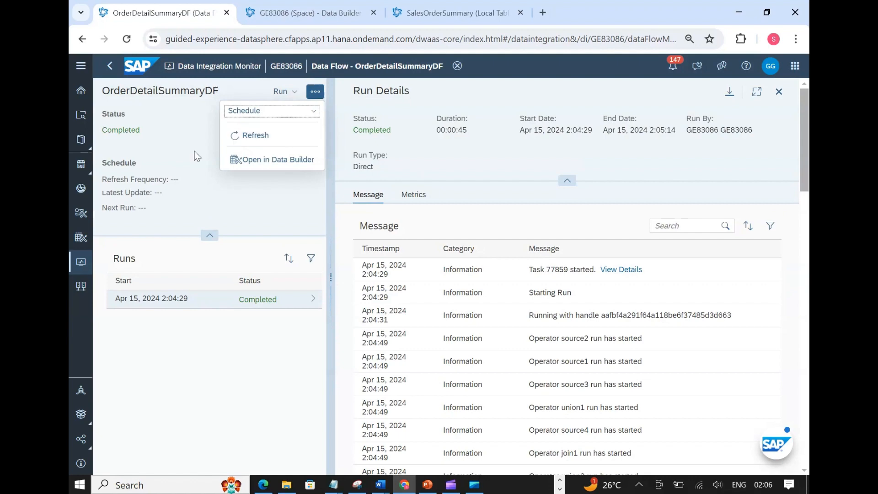
left_click(244, 203)
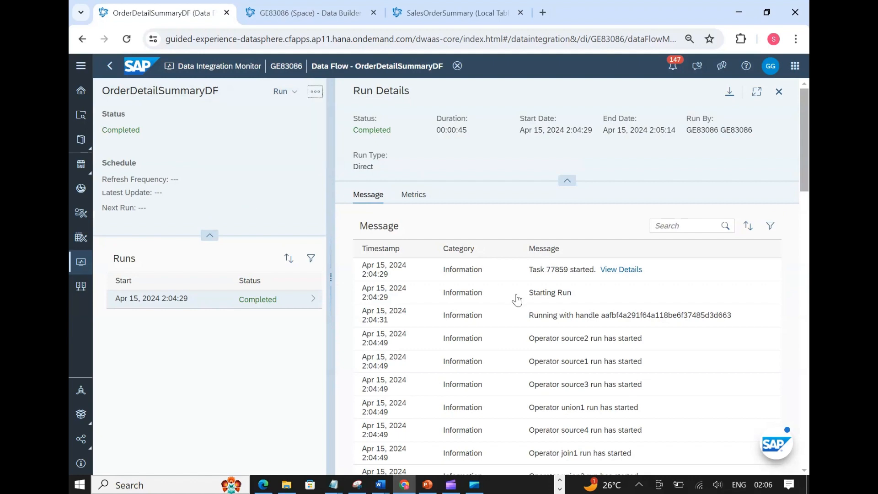
Step: Examine the log messages of the OrderDetailSummaryDF run from the operator starts through to the final task entries
scroll(577, 327, "down", 2)
scroll(577, 326, "down", 5)
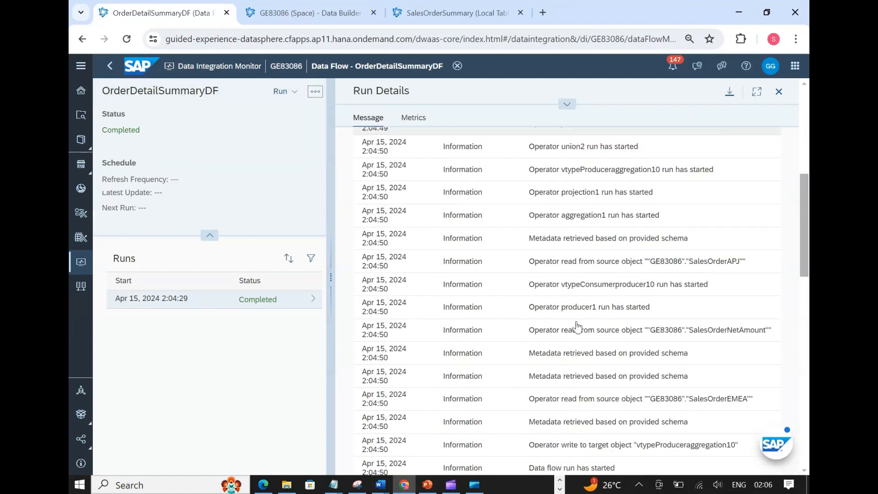
scroll(577, 326, "down", 6)
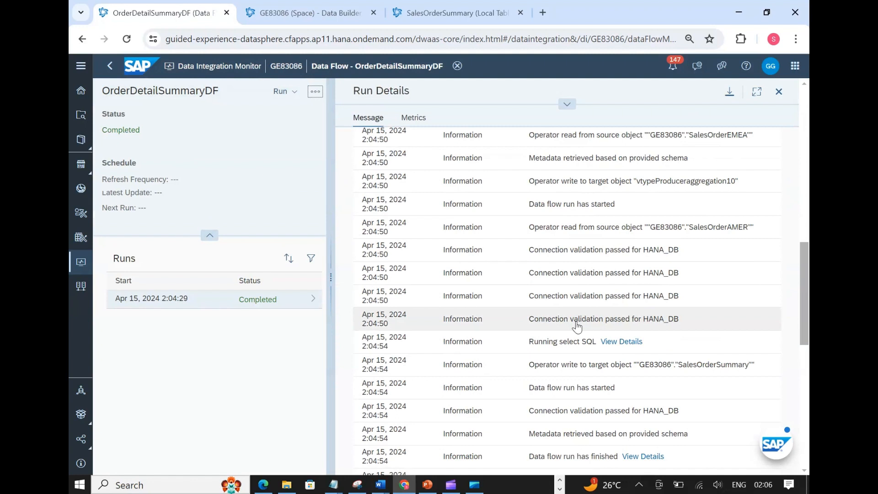
scroll(577, 326, "down", 1)
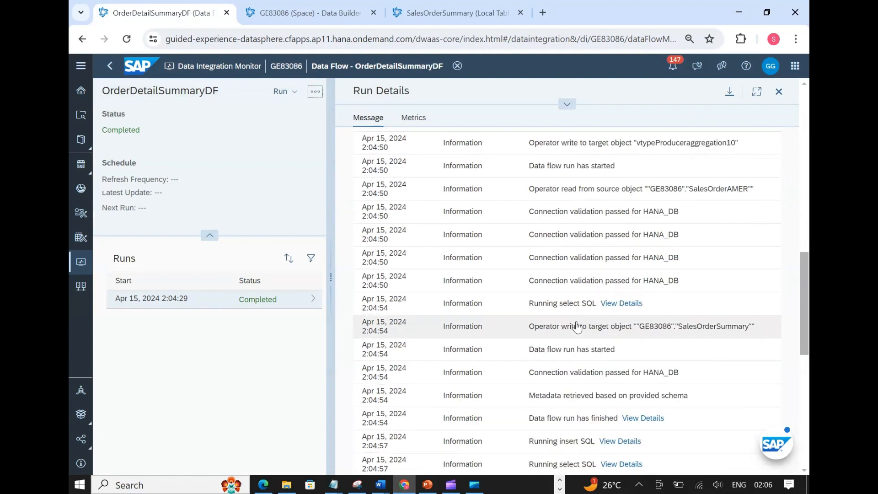
scroll(690, 305, "down", 4)
scroll(690, 305, "down", 2)
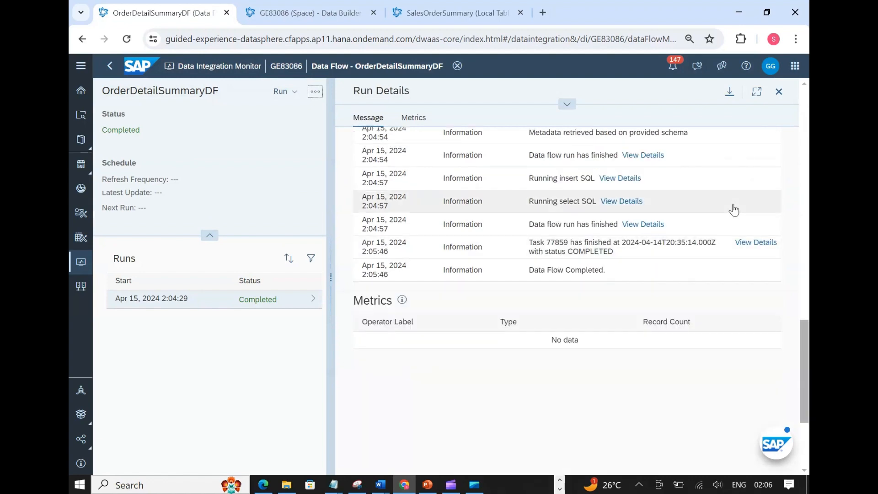
scroll(733, 209, "up", 2)
scroll(686, 307, "up", 4)
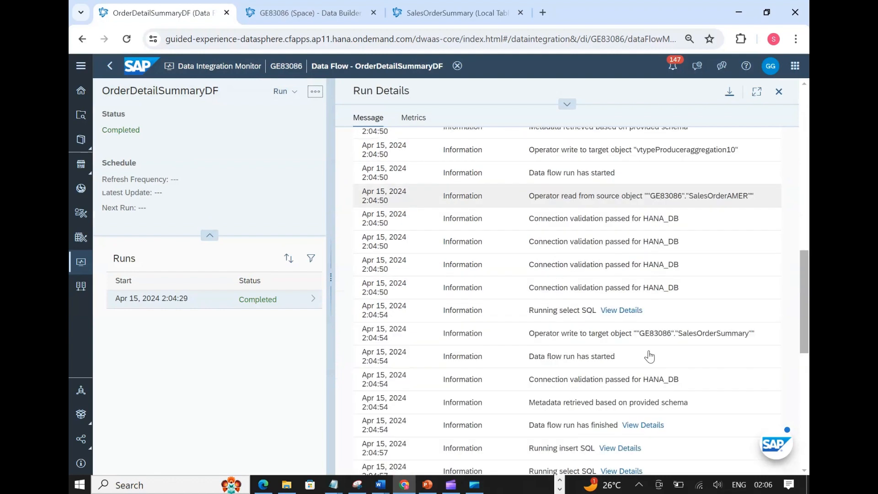
scroll(343, 288, "up", 6)
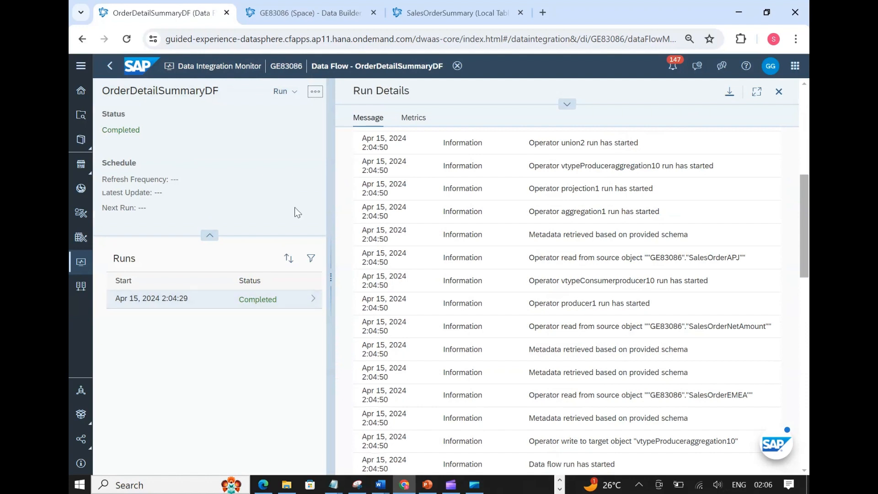
Step: Return to the OrderDetailSummaryDF data flow editor and hide the properties and the source tree
left_click(110, 67)
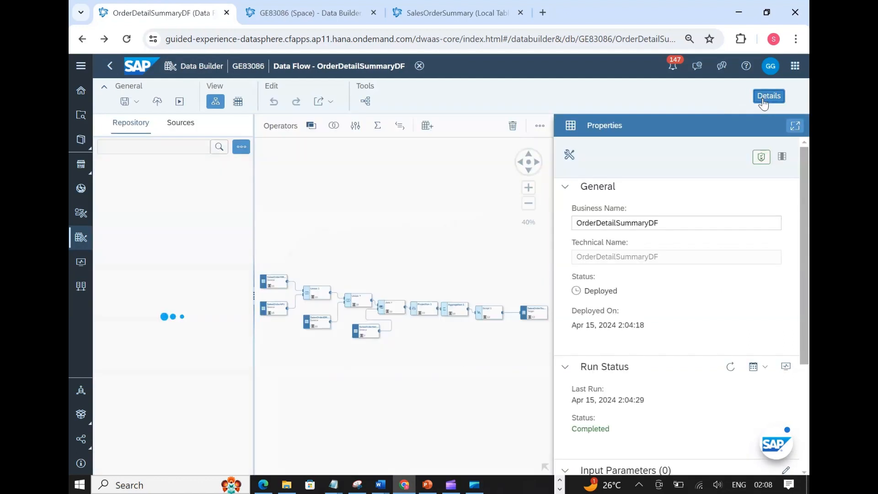
left_click(769, 96)
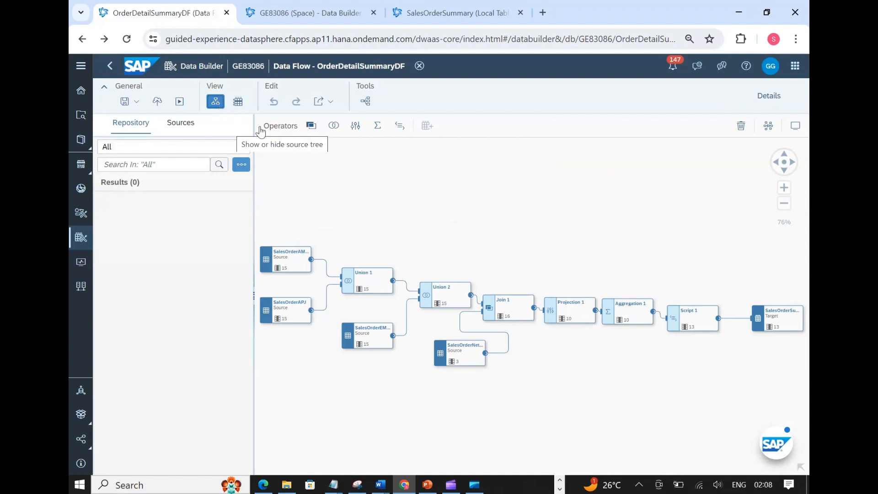
left_click(216, 105)
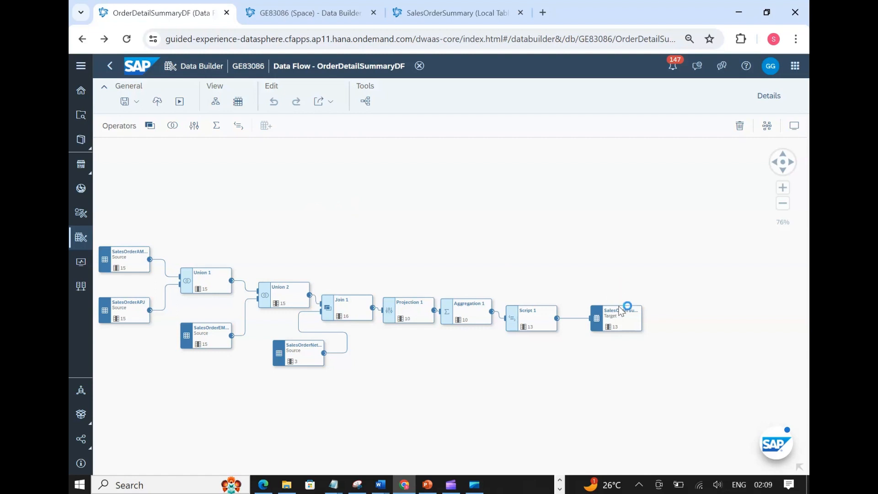
Step: Preview the data of the SalesOrderSummary target table and examine its columns through to NETAMOUNT
left_click(630, 323)
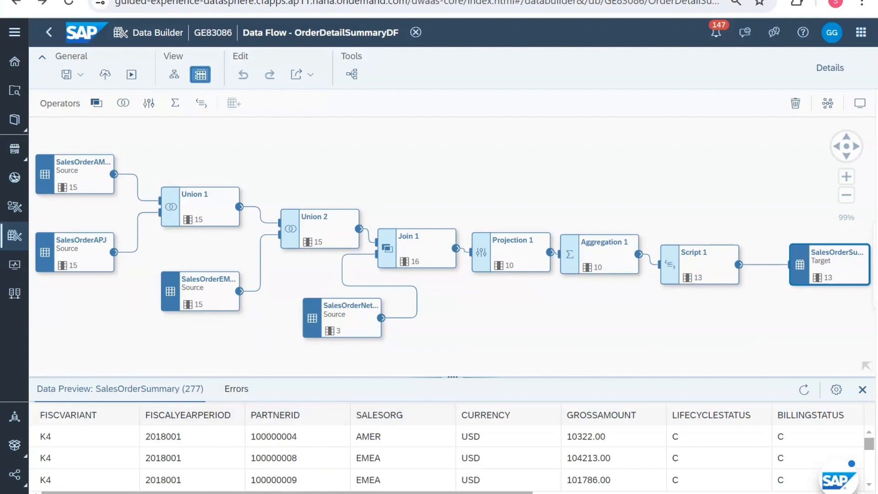
scroll(446, 448, "right", 2)
scroll(452, 456, "right", 1)
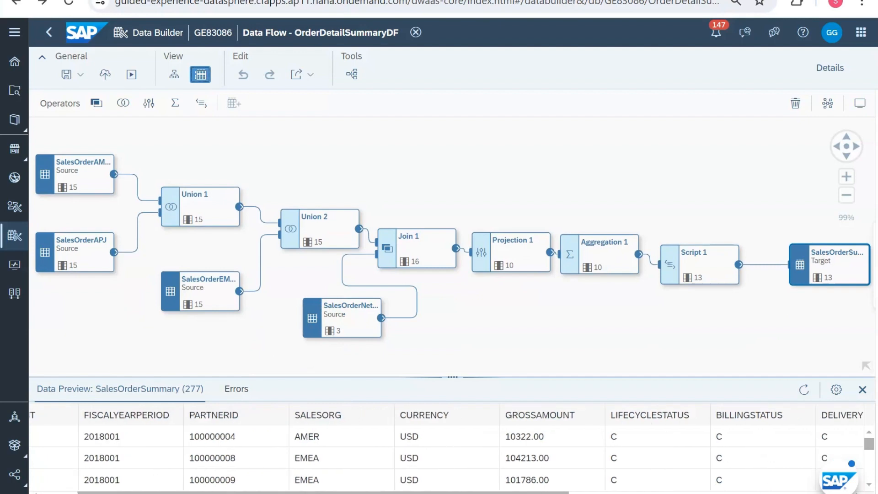
scroll(435, 441, "right", 4)
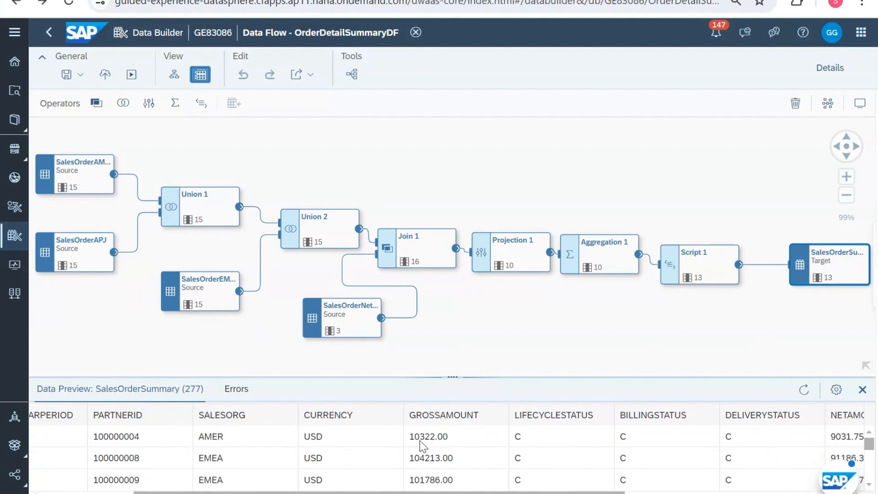
scroll(434, 448, "right", 3)
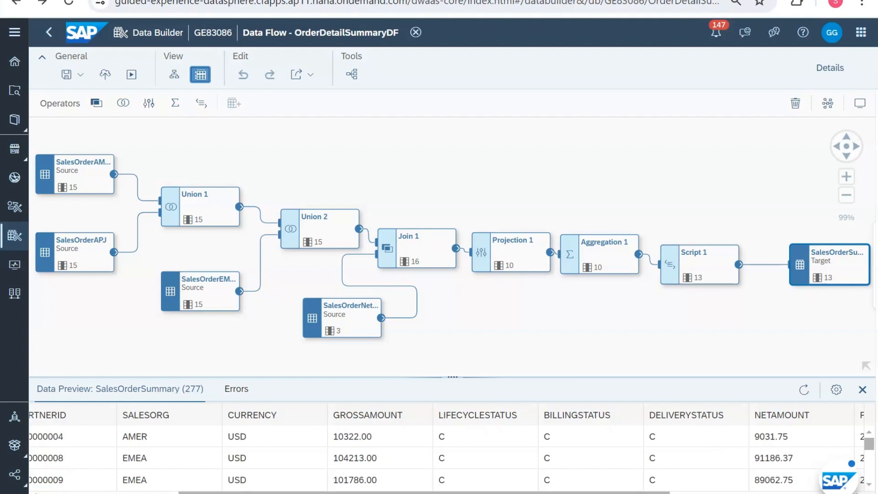
Step: Examine the FISCALYEAR, FISCALPERIOD and TAXAMOUNT columns across further rows of the SalesOrderSummary preview, and return to the FISCVARIANT column
scroll(446, 449, "right", 5)
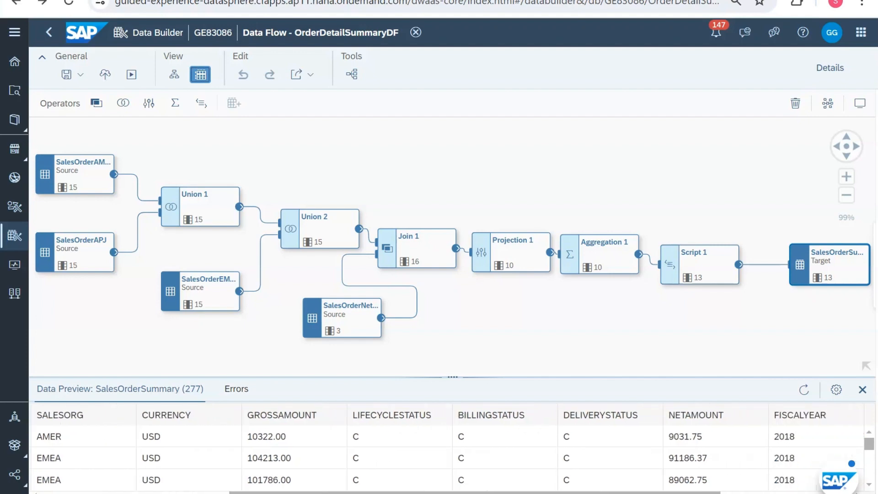
scroll(446, 448, "right", 5)
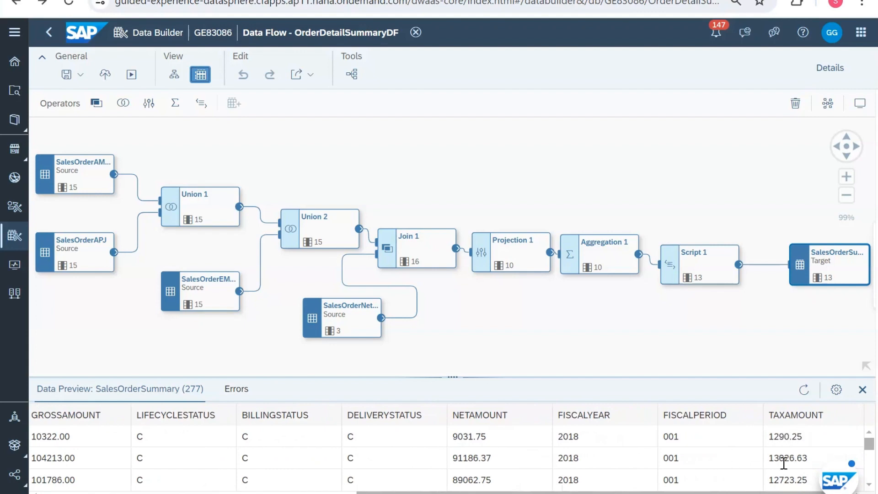
scroll(426, 458, "right", 1)
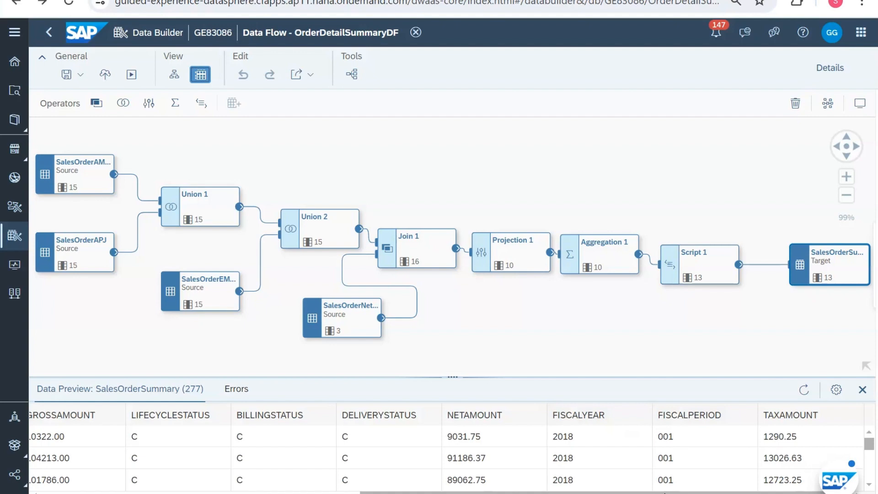
scroll(666, 480, "down", 5)
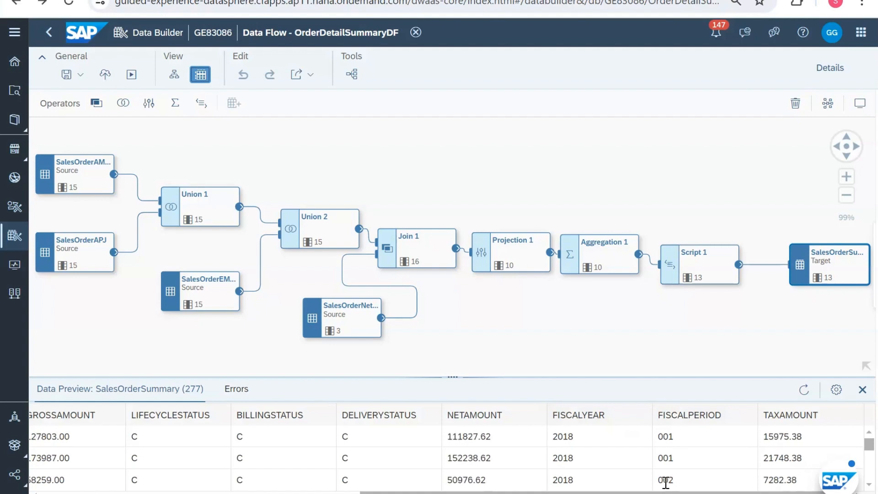
scroll(663, 456, "down", 5)
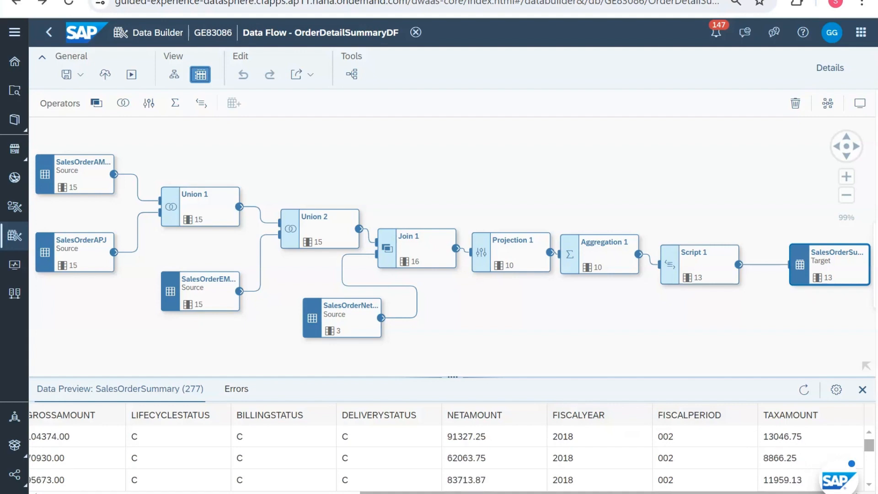
left_click_drag(590, 493, 277, 493)
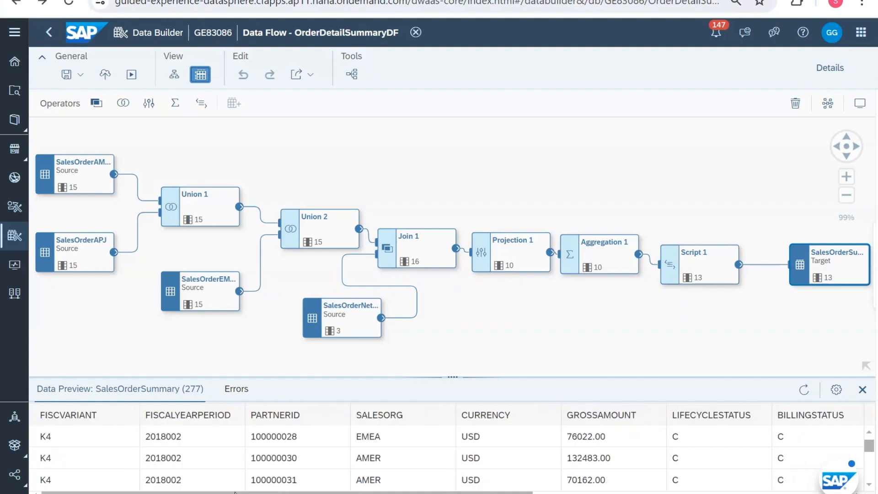